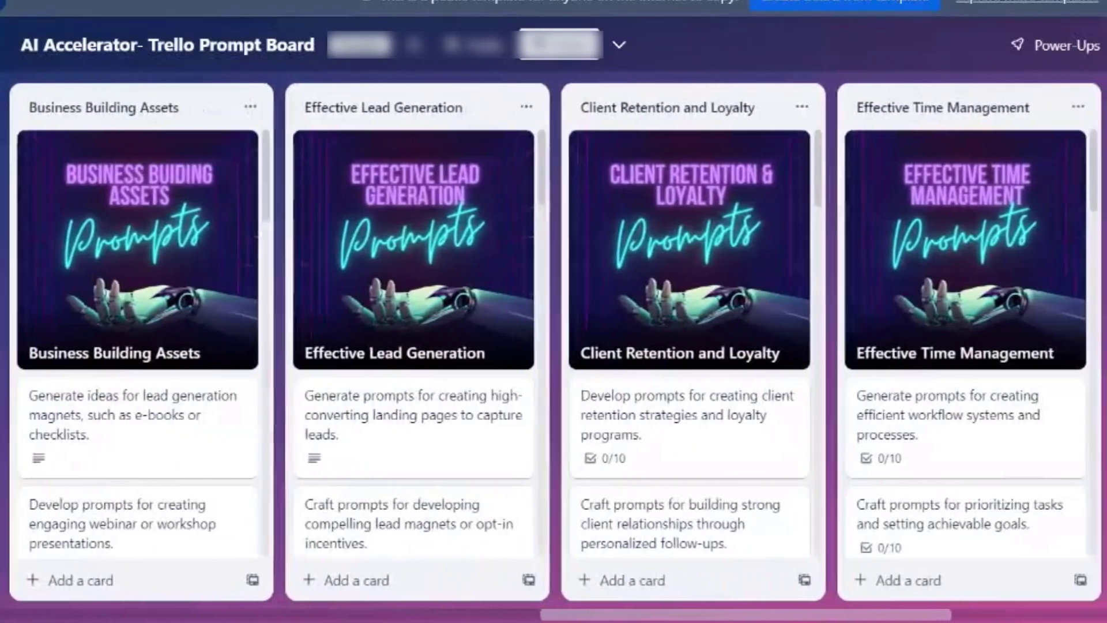
scroll(554, 346, right, 6)
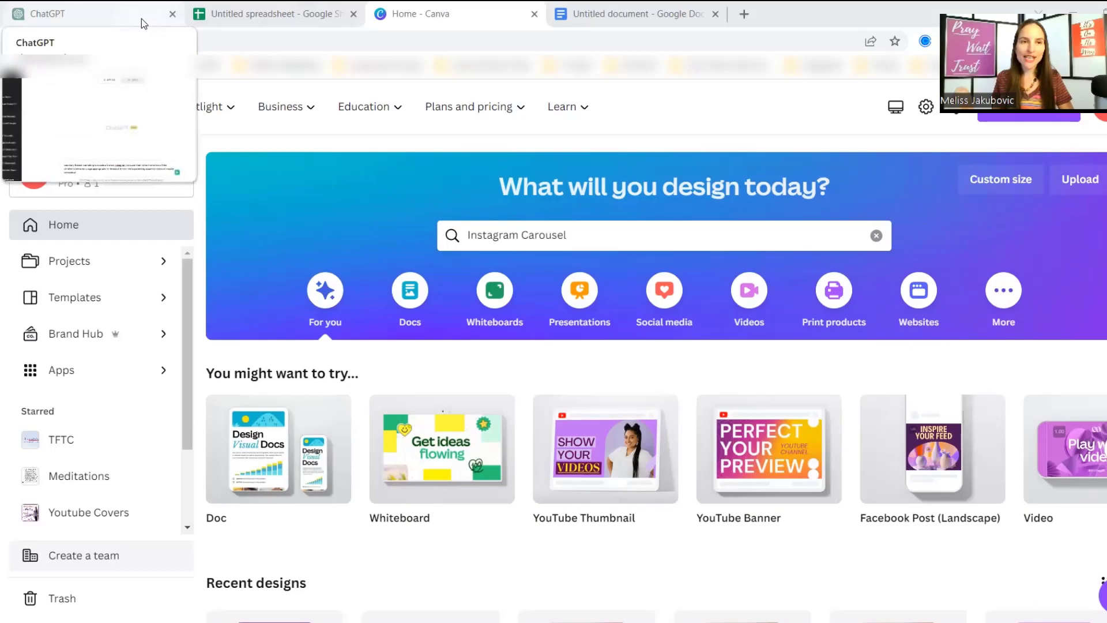
click(141, 18)
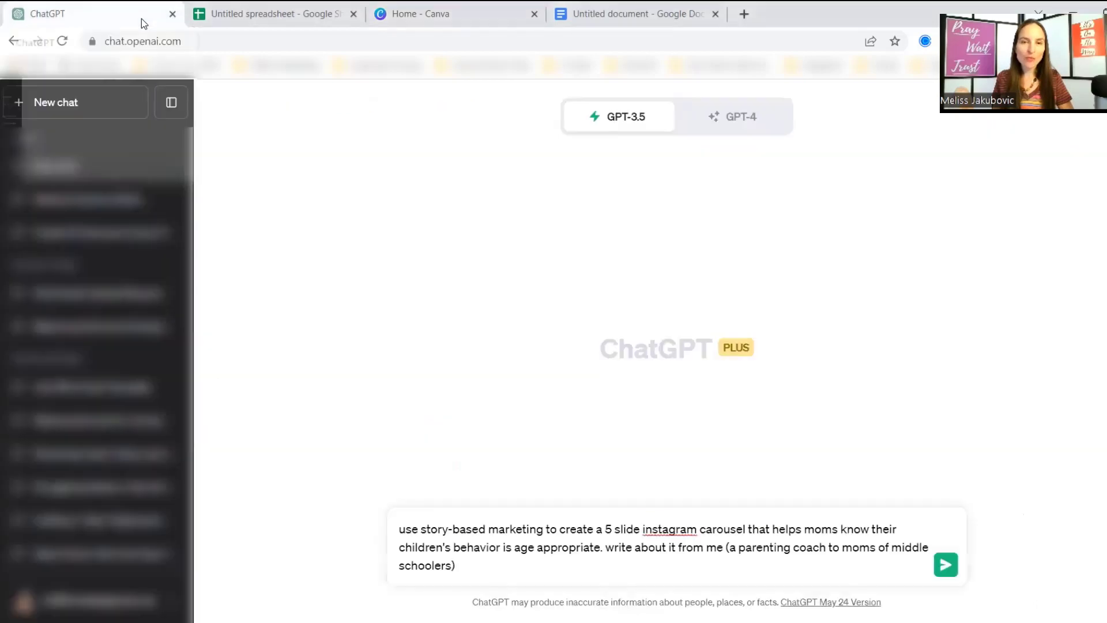
click(272, 16)
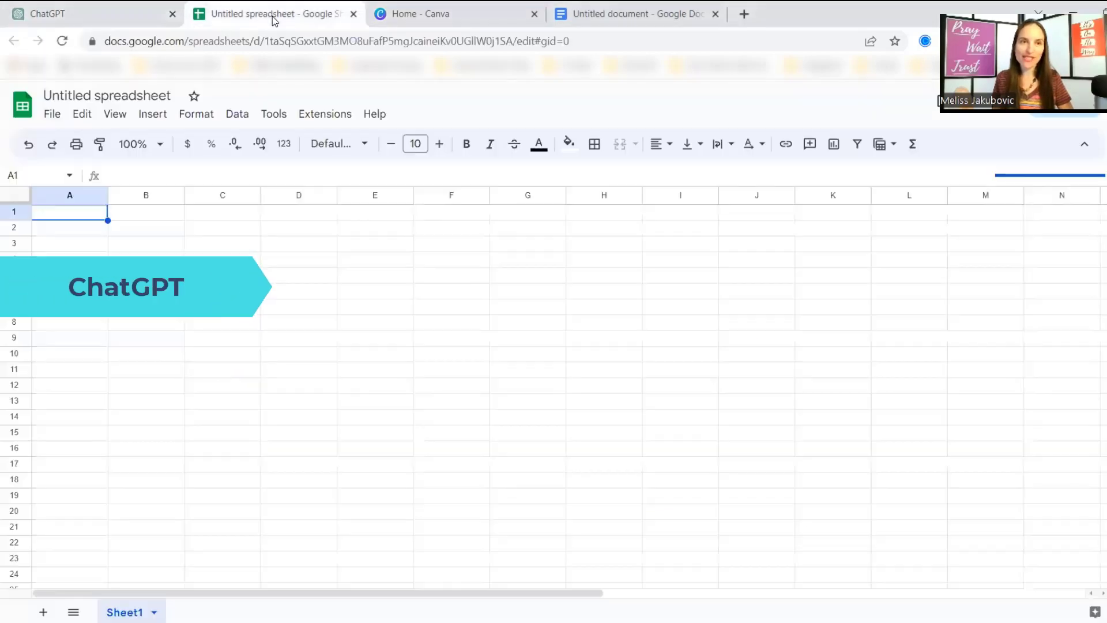
click(436, 15)
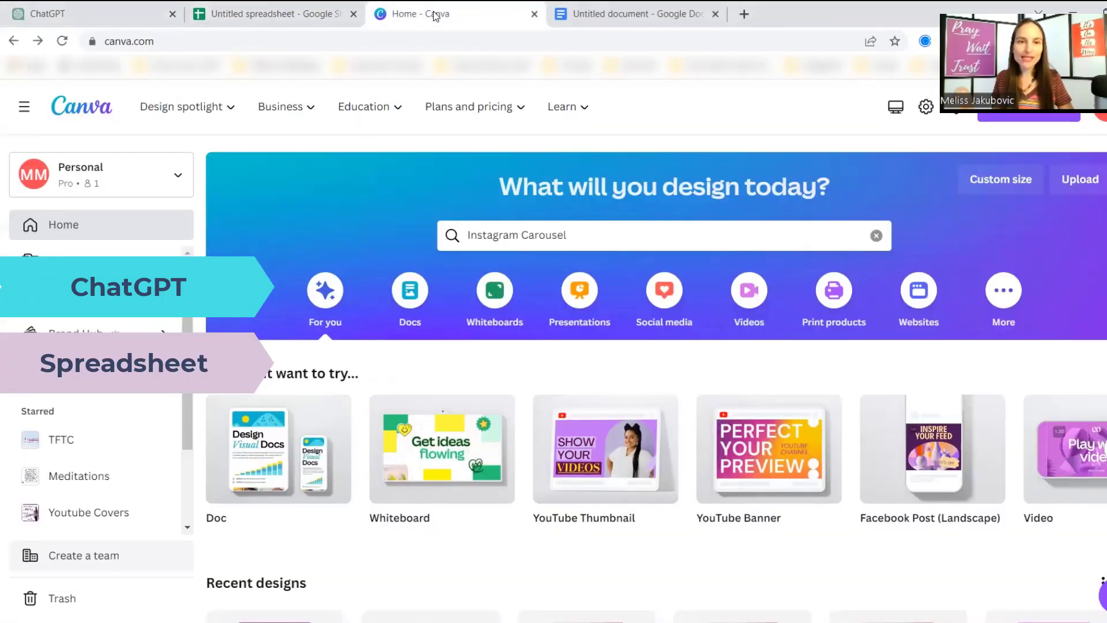
click(587, 11)
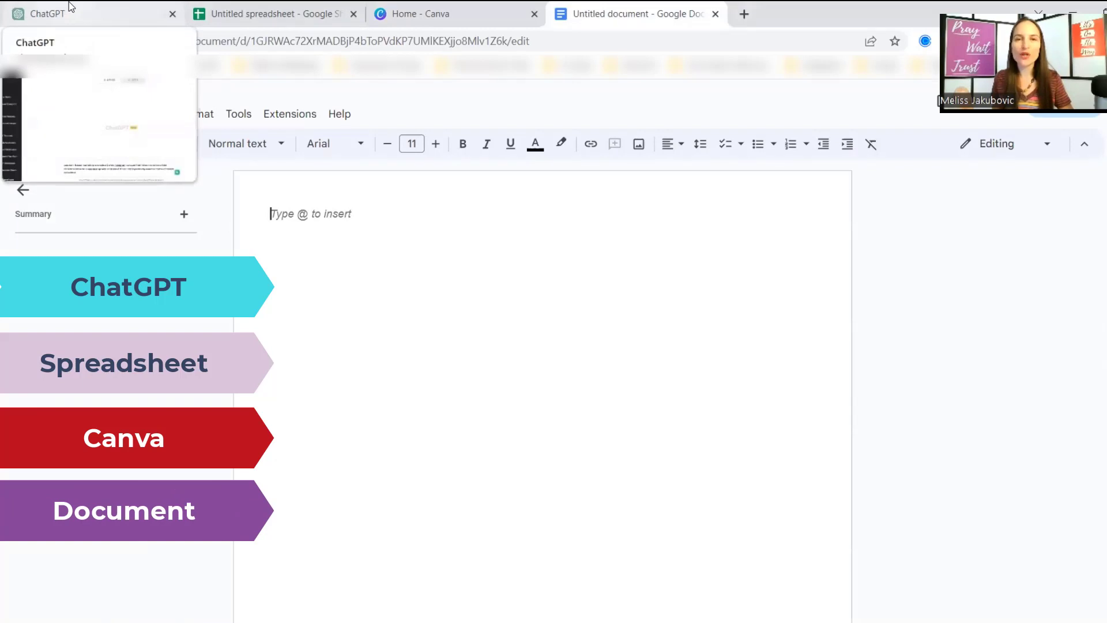
Step: In ChatGPT, append "let me know if you need anything else. and say YES if you understand" to the carousel prompt and send it
click(70, 7)
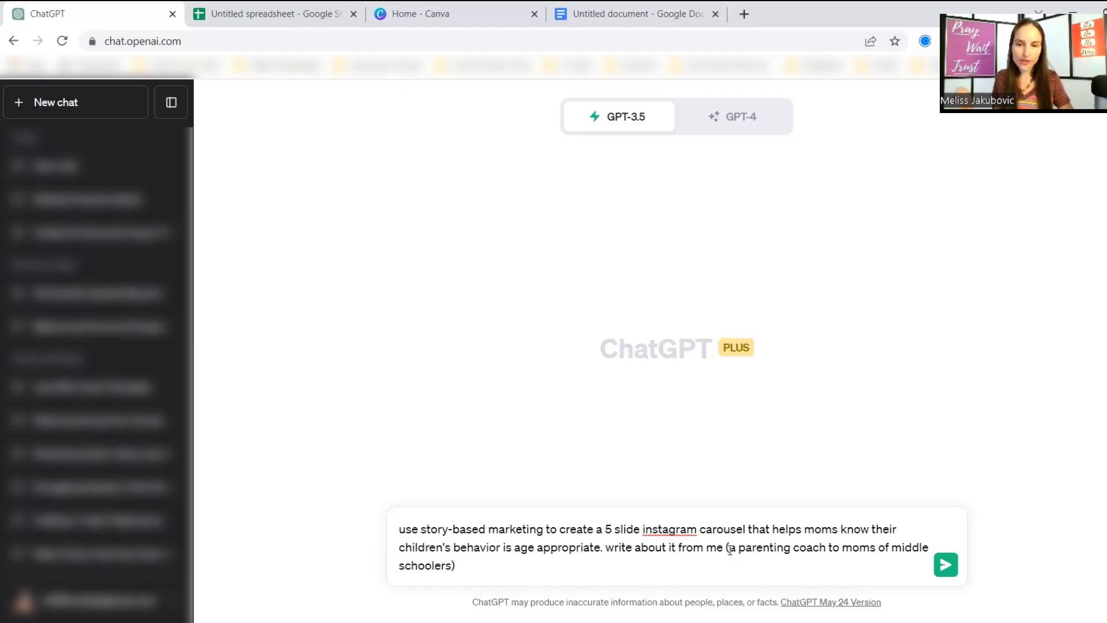
drag(730, 550, 455, 564)
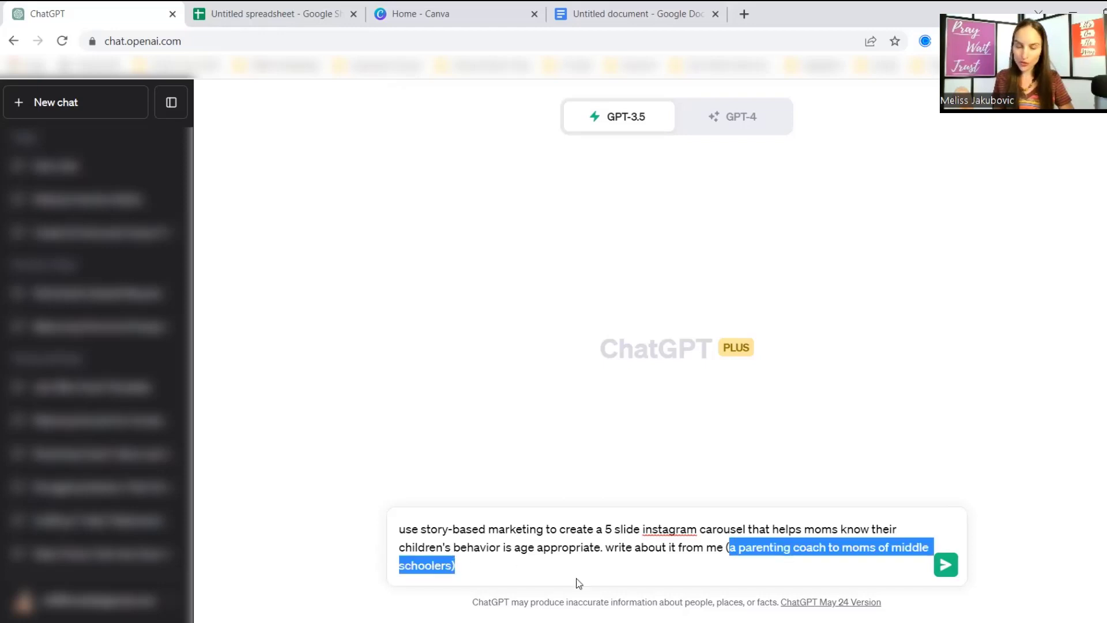
click(580, 581)
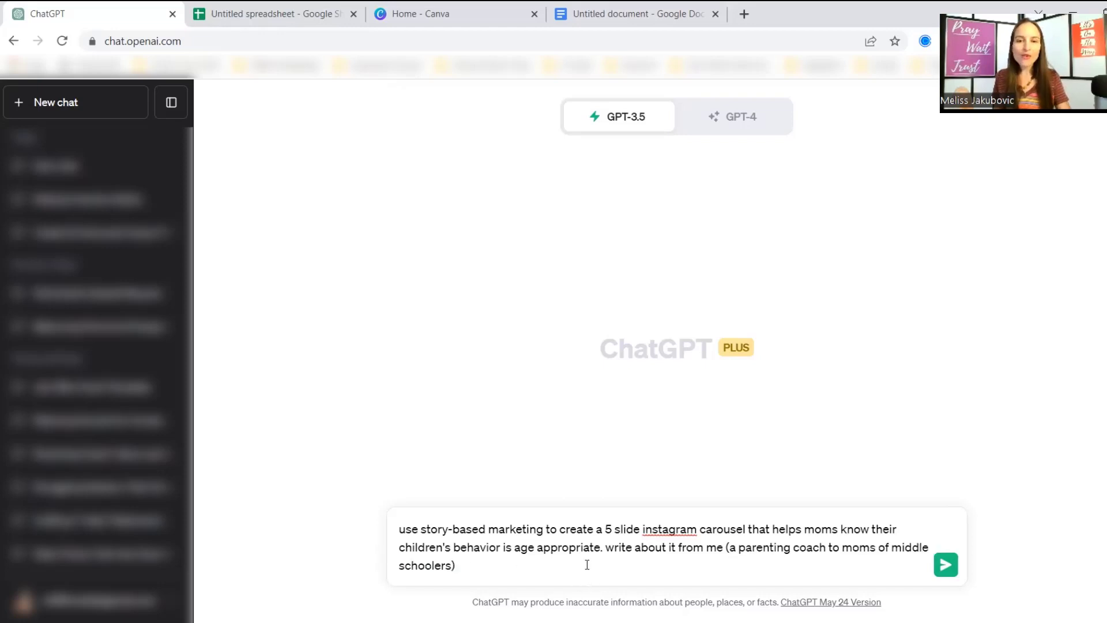
text(let )
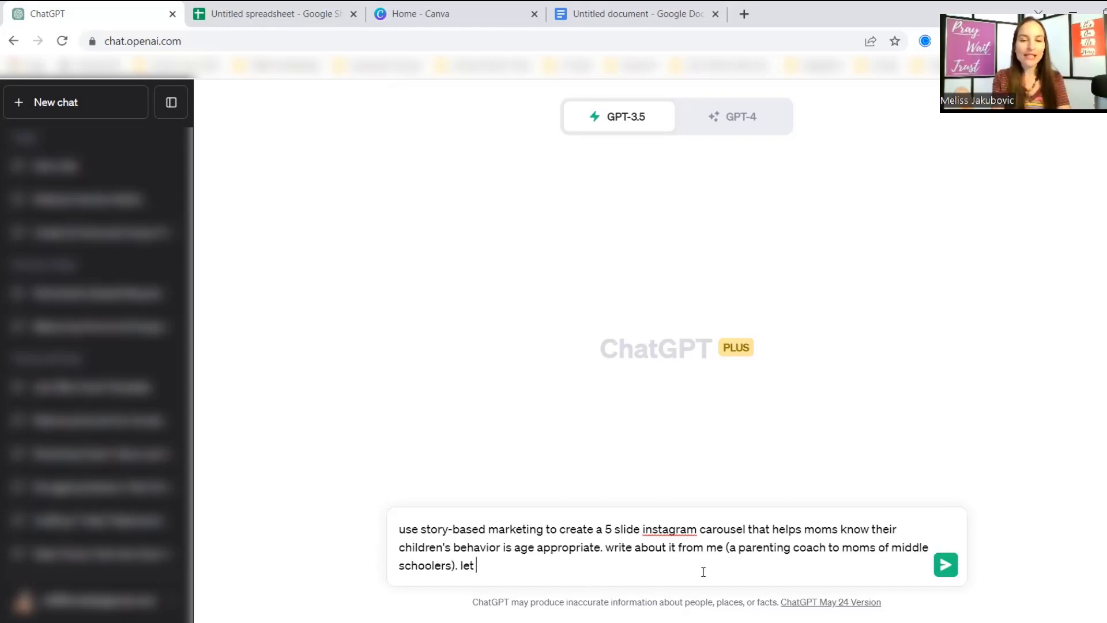
text(me know if you need anything else. and say YES if you understand)
key(Return)
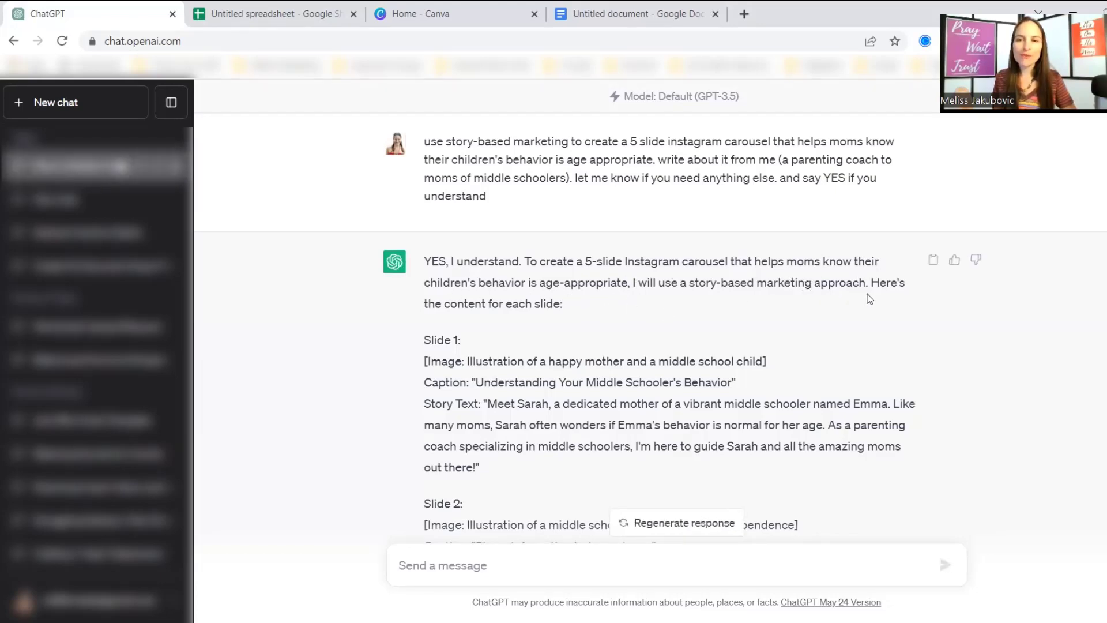
Step: Copy ChatGPT's full carousel response into the blank Google Docs document
scroll(711, 322, down, 3)
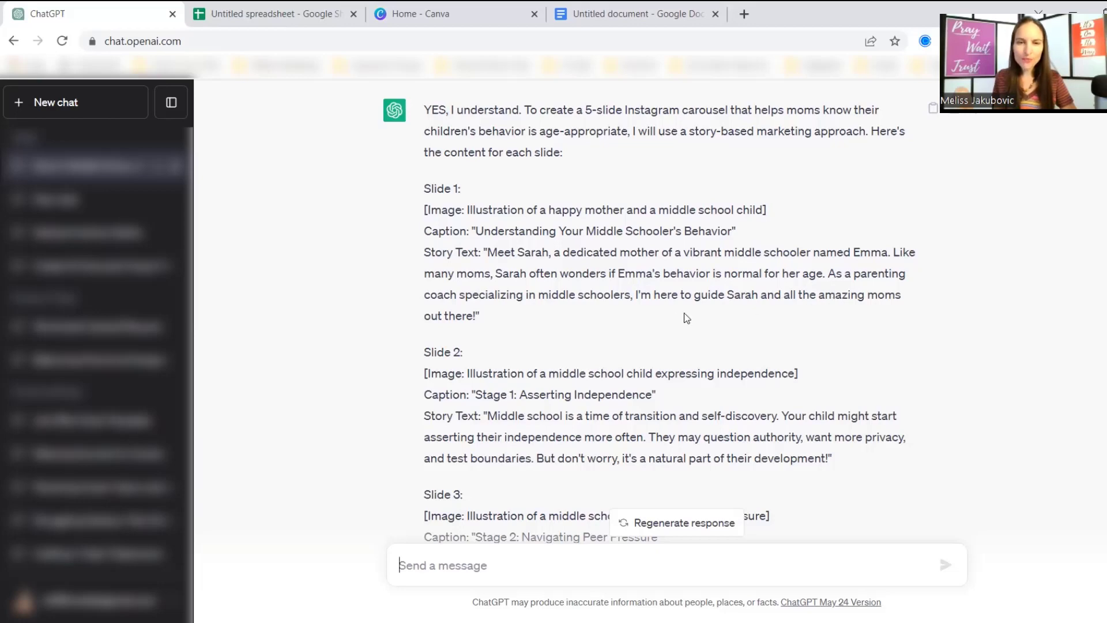
scroll(718, 313, down, 3)
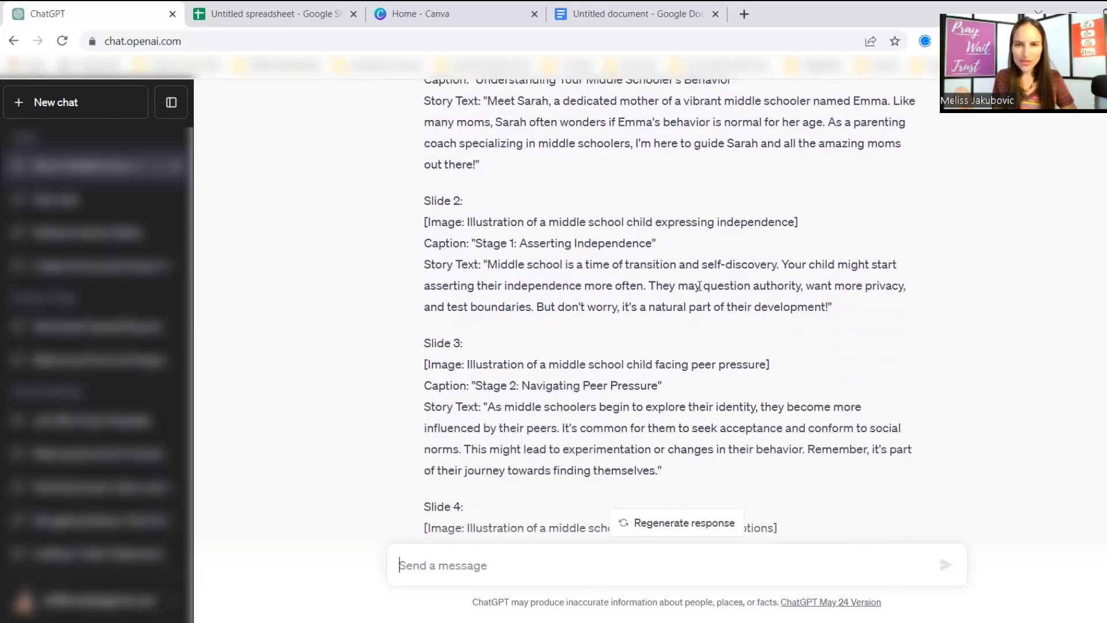
scroll(562, 424, down, 3)
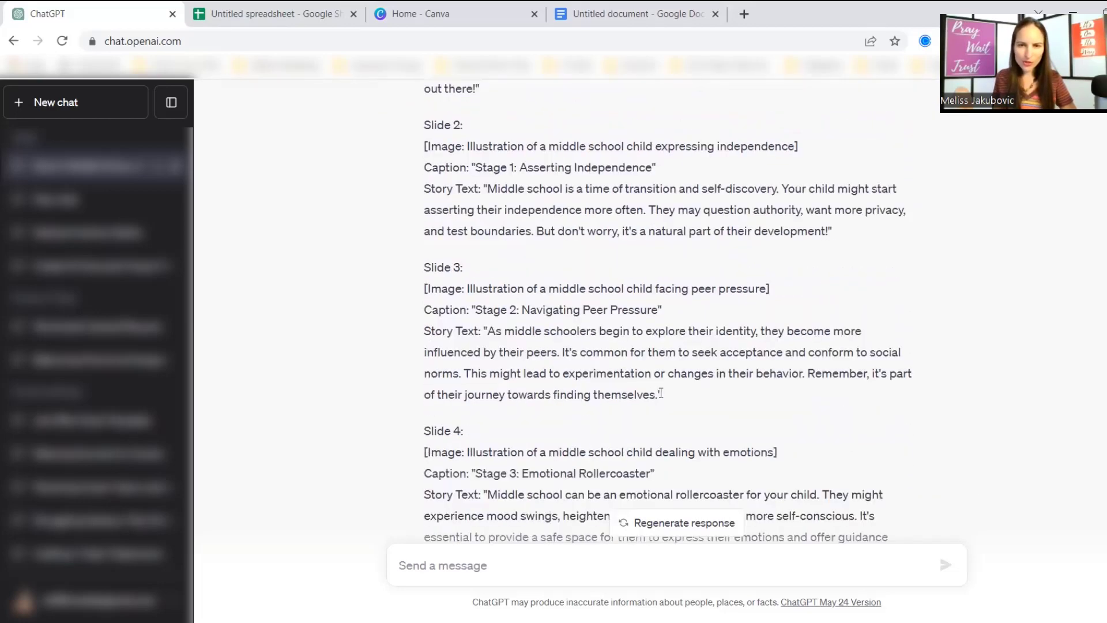
scroll(617, 399, up, 7)
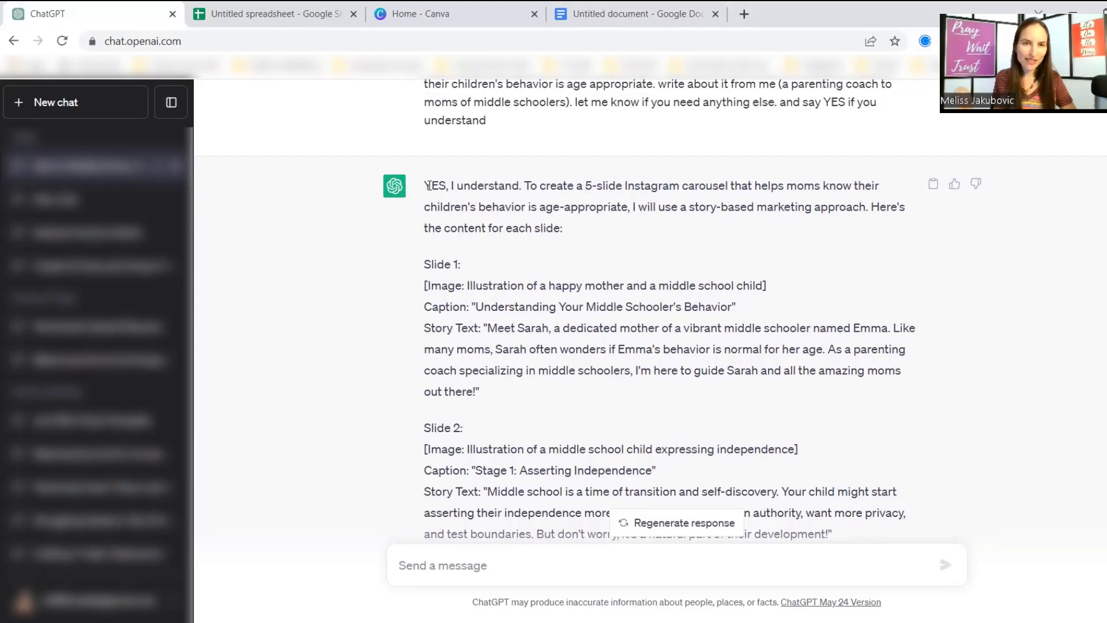
drag(422, 263, 600, 470)
click(585, 25)
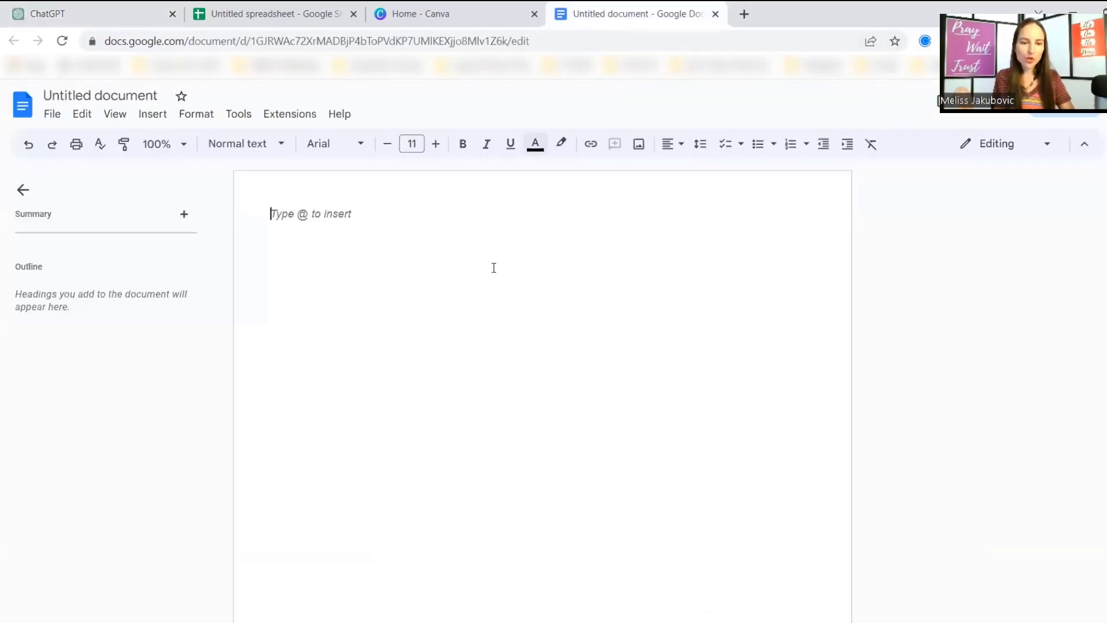
key(ctrl+v)
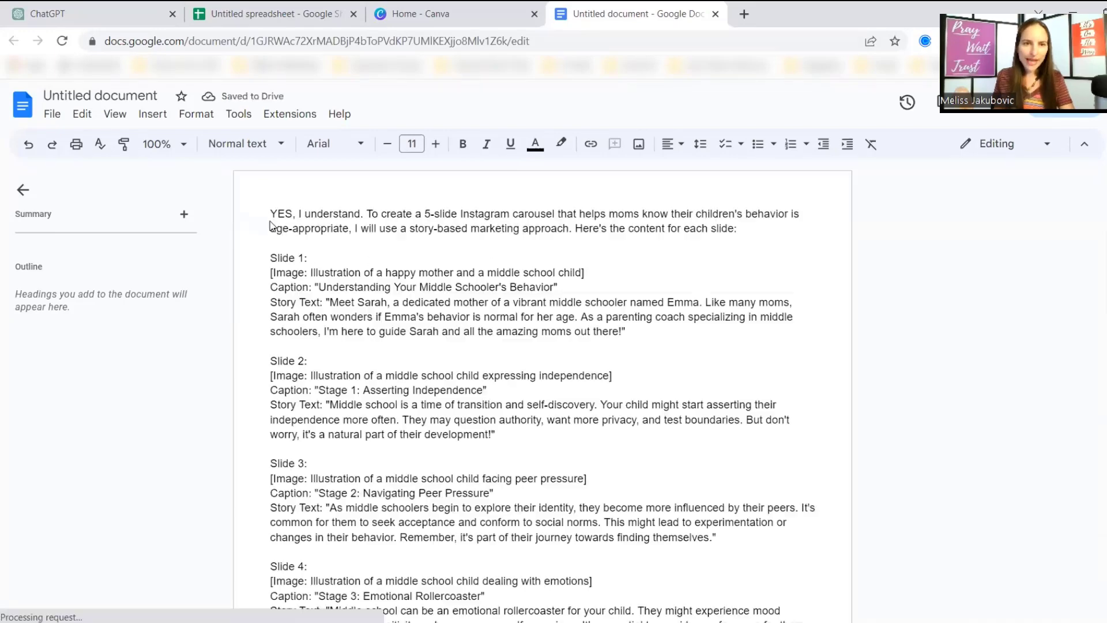
Step: Delete the introductory "YES, I understand" paragraph and the closing reminder about eye-catching visuals from the document
drag(270, 215, 744, 229)
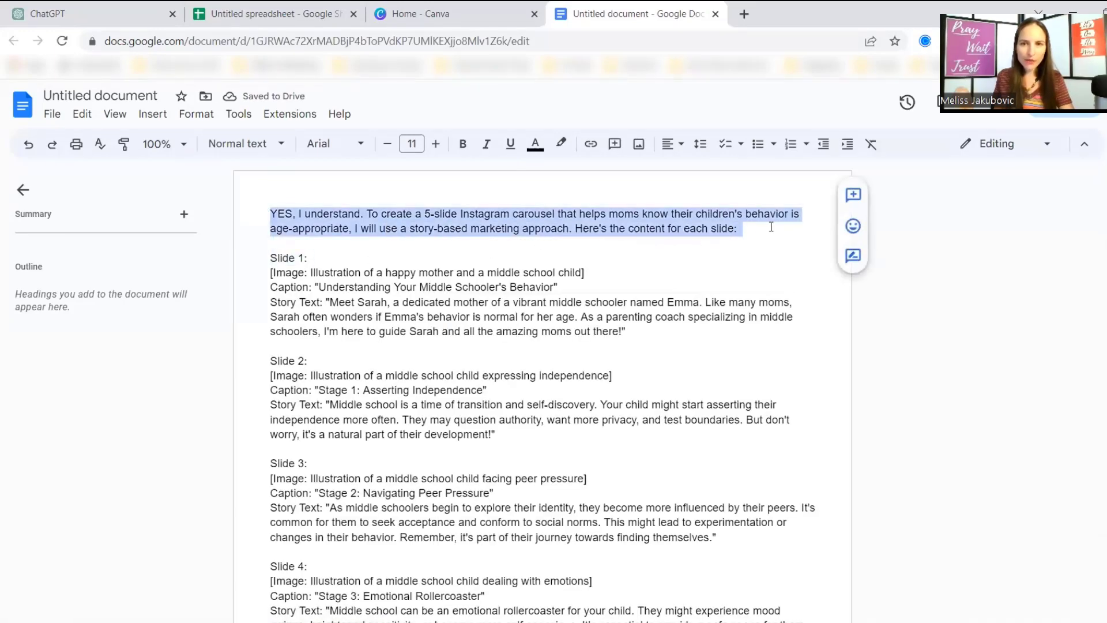
key(BackSpace)
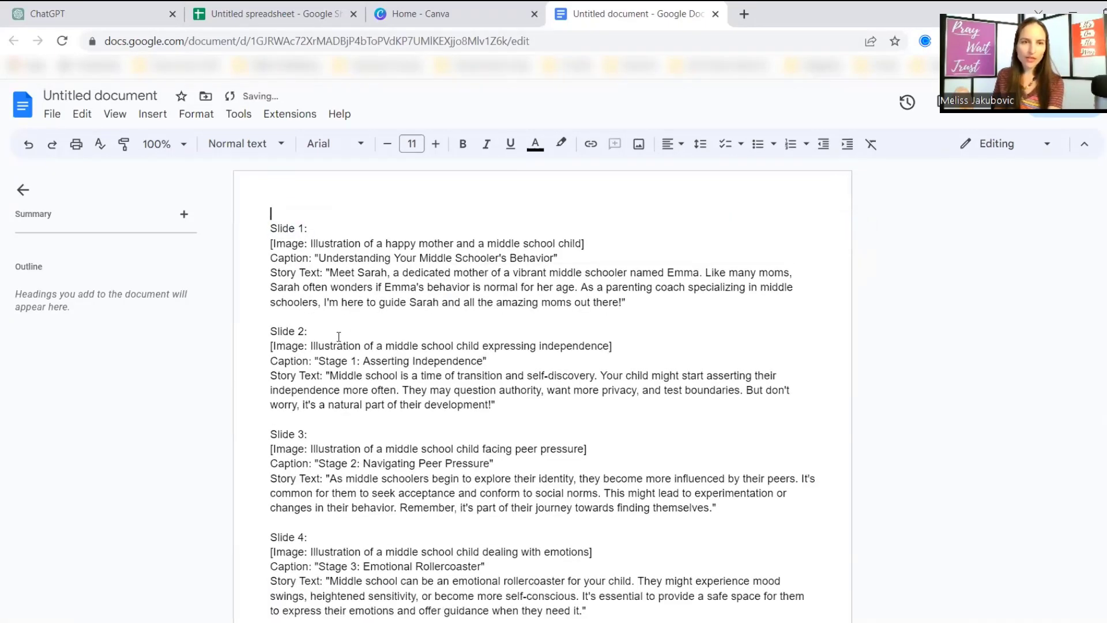
scroll(289, 333, down, 6)
triple_click(618, 486)
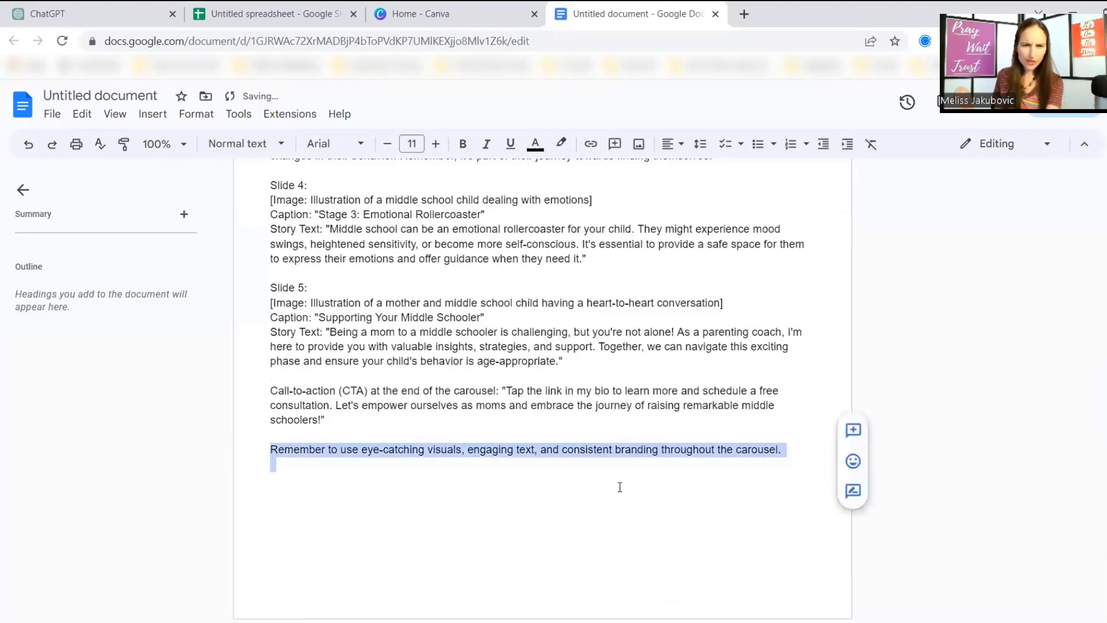
key(BackSpace)
Step: Copy Slide 1's story text without its quotation marks into cell A1 of the blank Google Sheets spreadsheet
scroll(455, 453, up, 1)
scroll(455, 453, up, 5)
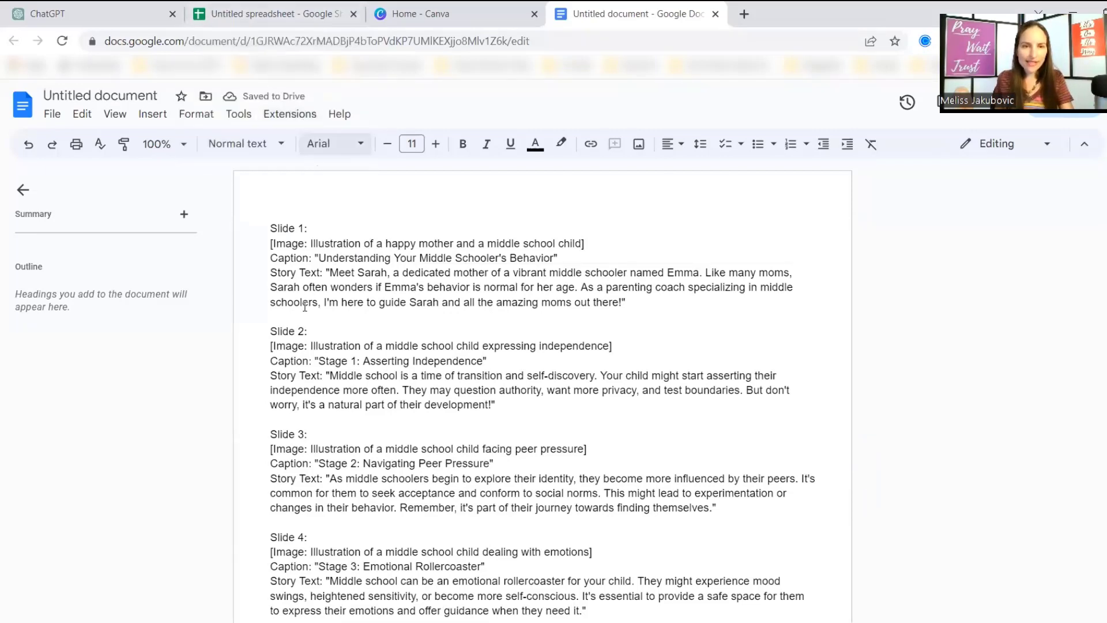
drag(330, 275, 622, 304)
key(ctrl+c)
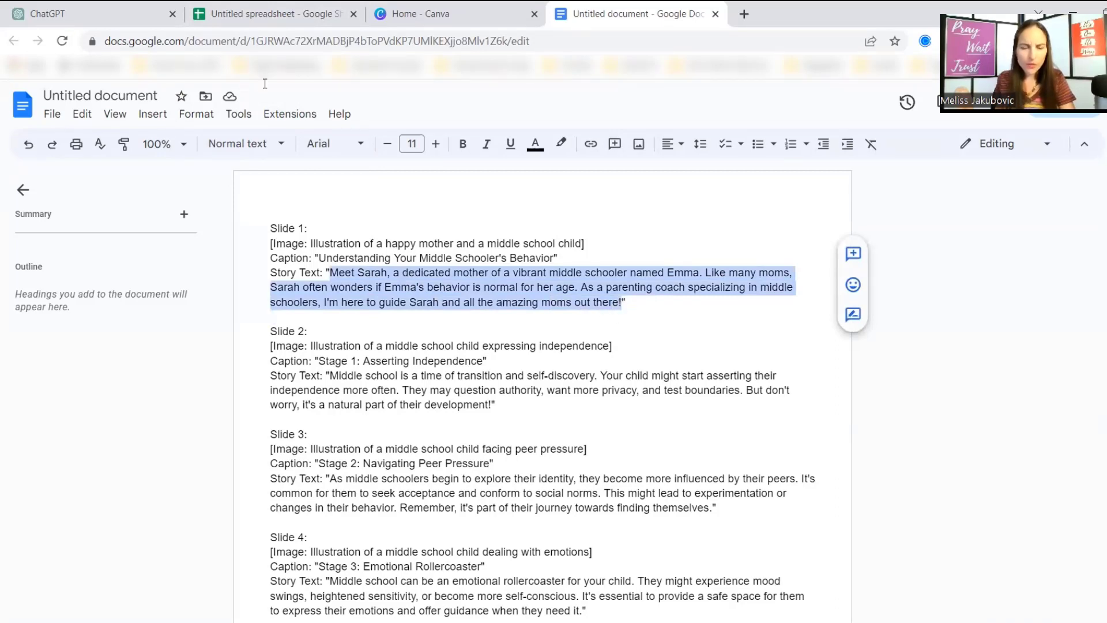
click(209, 11)
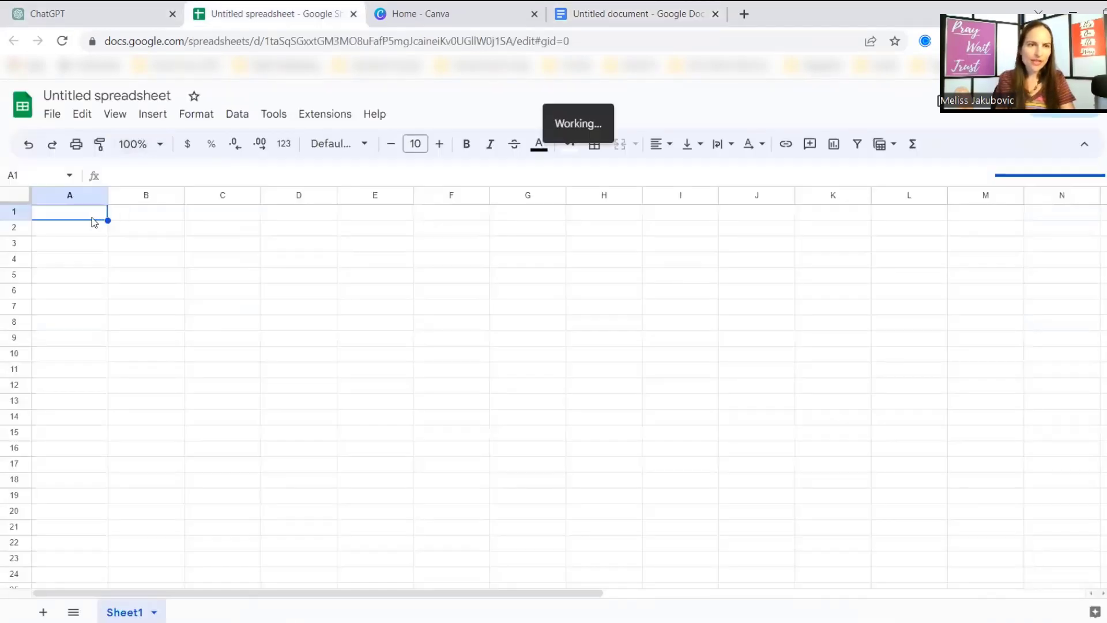
key(ctrl+v)
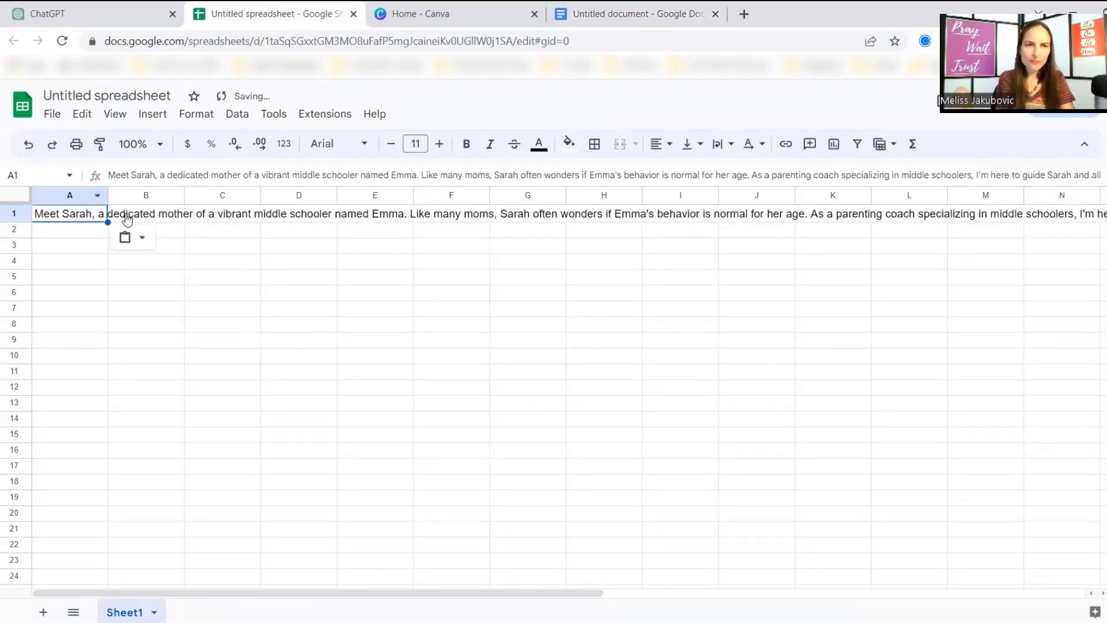
Step: Wrap the text in column A and widen the column to about two and a half times its width
click(92, 195)
click(722, 144)
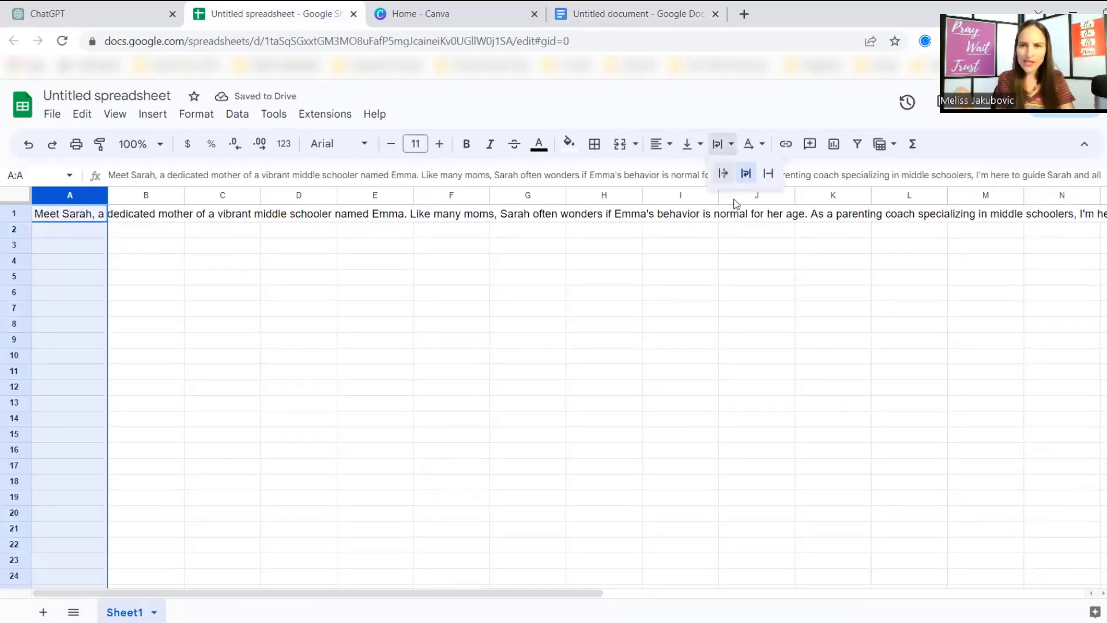
click(744, 175)
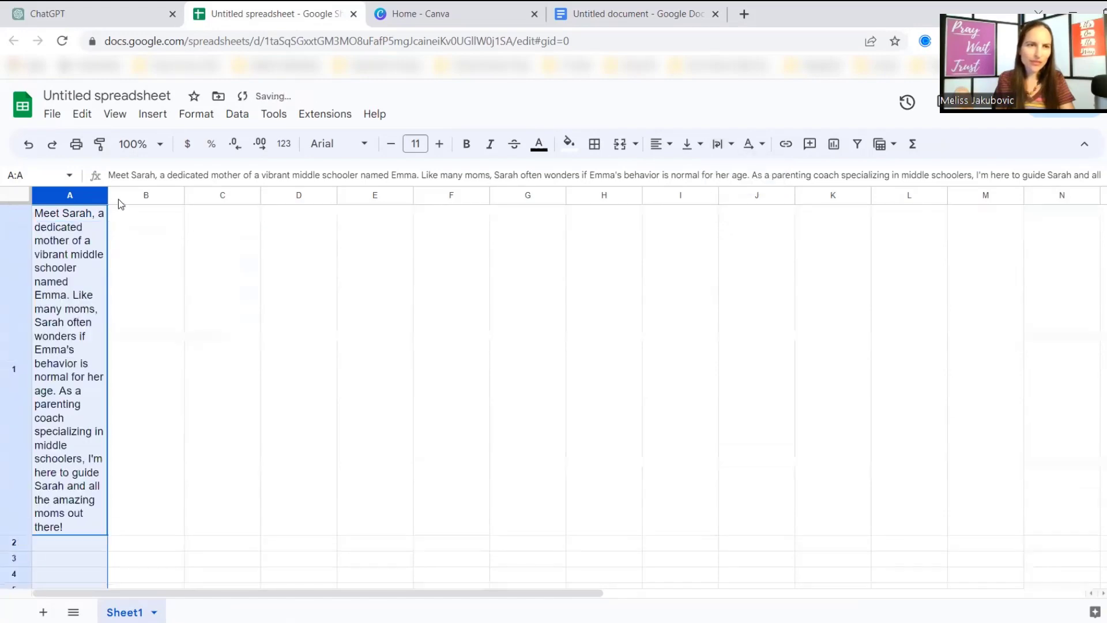
drag(108, 196, 218, 201)
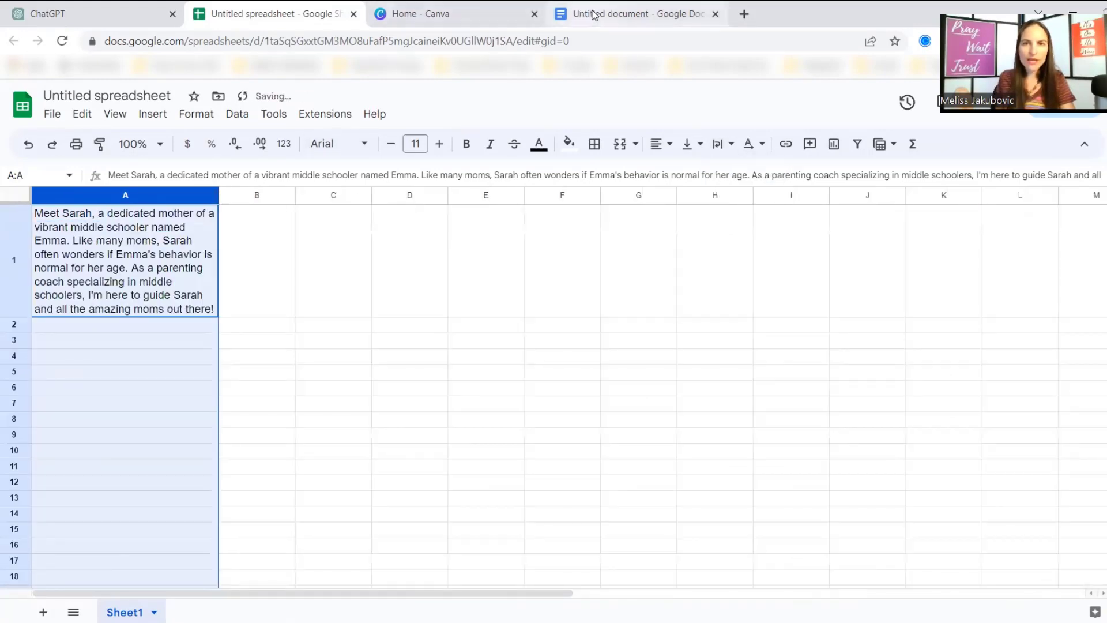
Step: Copy Slide 2's story text from the Google Docs document into cell A2 of the spreadsheet and wrap column A's text
click(594, 13)
drag(330, 375, 489, 404)
key(ctrl+c)
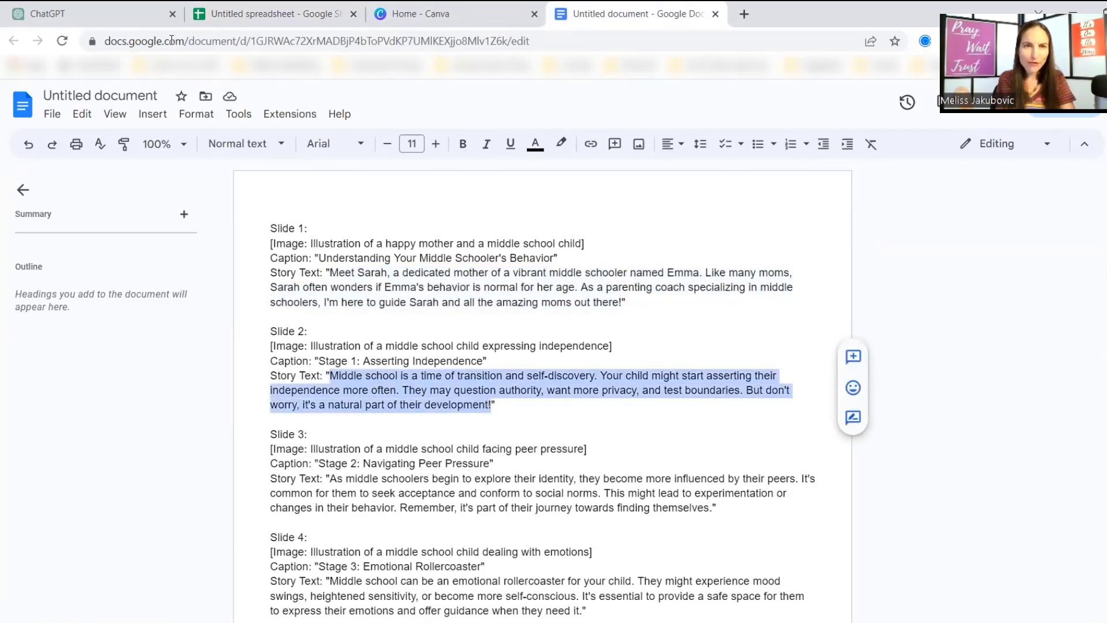
click(236, 12)
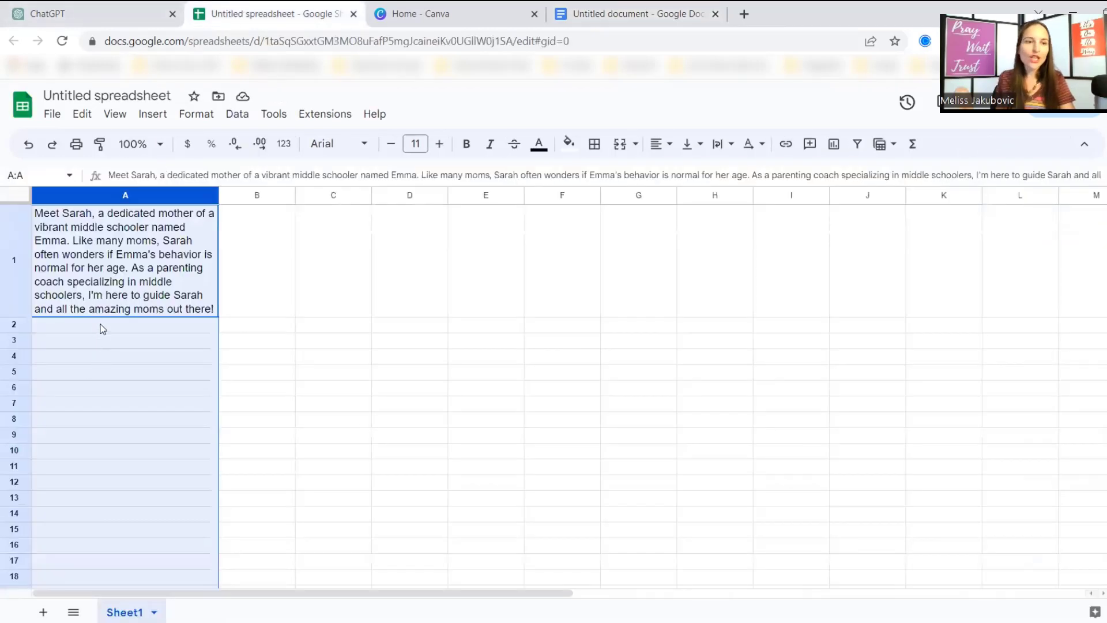
click(102, 326)
key(ctrl+v)
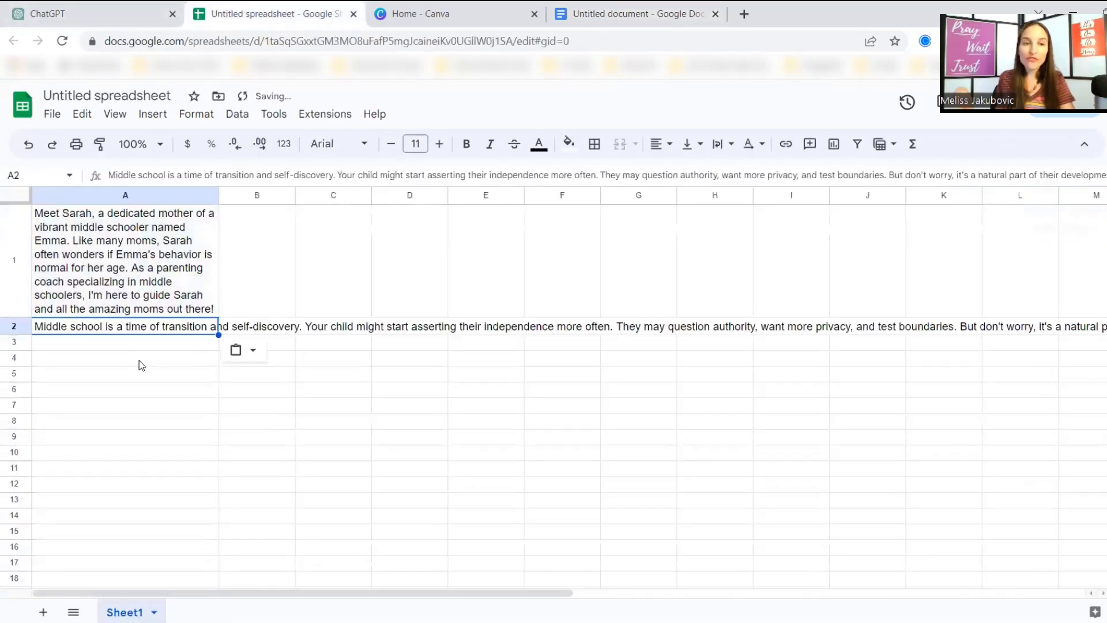
click(157, 196)
click(724, 144)
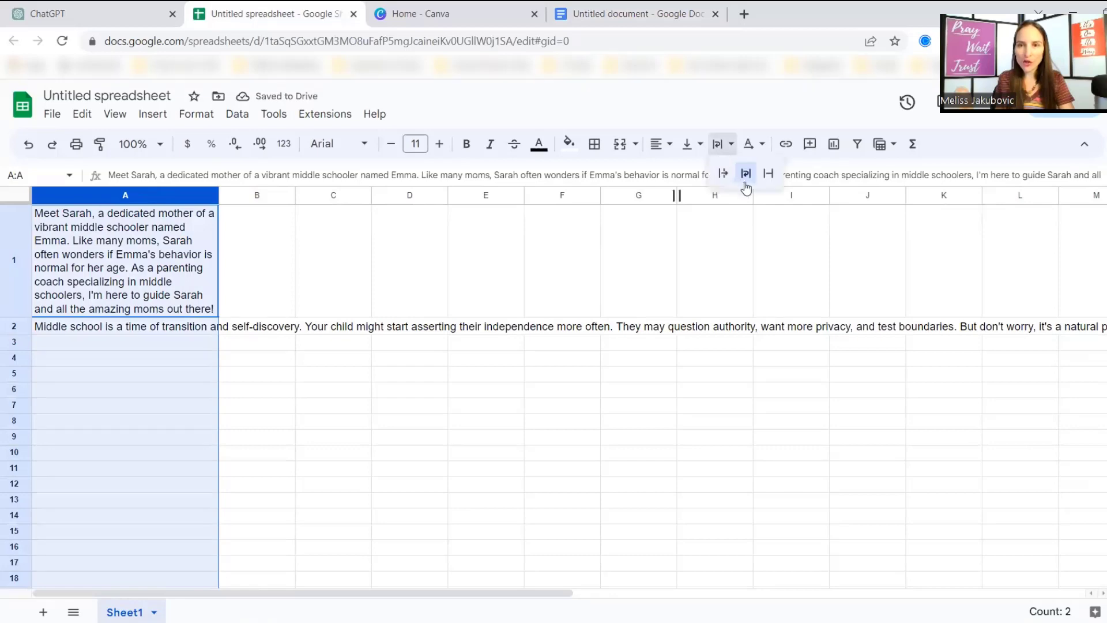
click(745, 179)
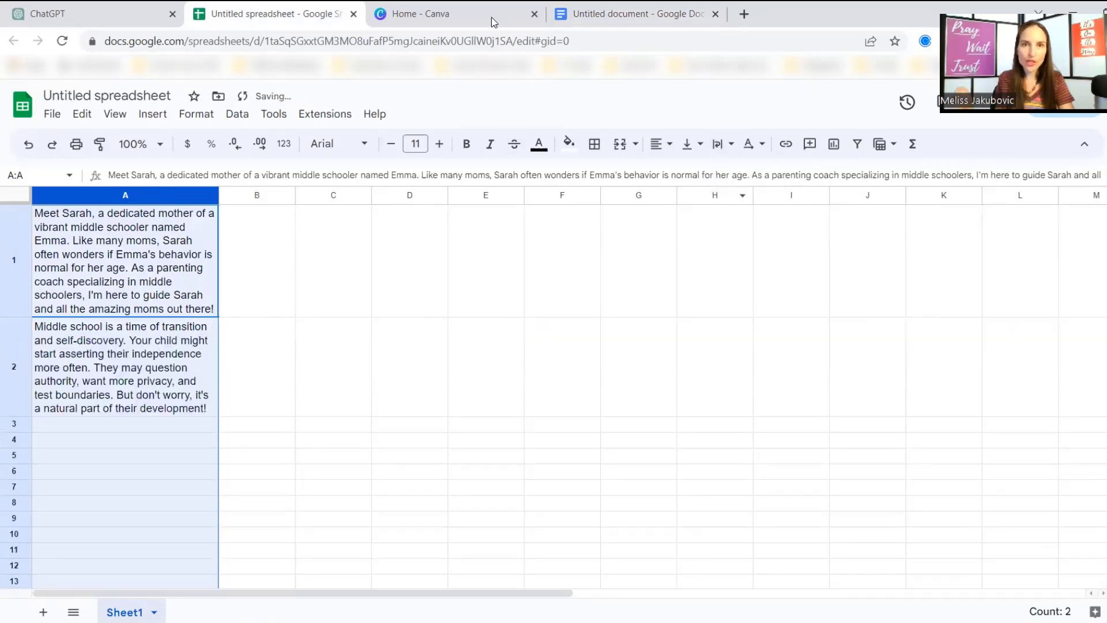
Step: Copy Slide 3's story text from the Google Docs document into cell A3 of the spreadsheet and wrap column A's text
click(594, 14)
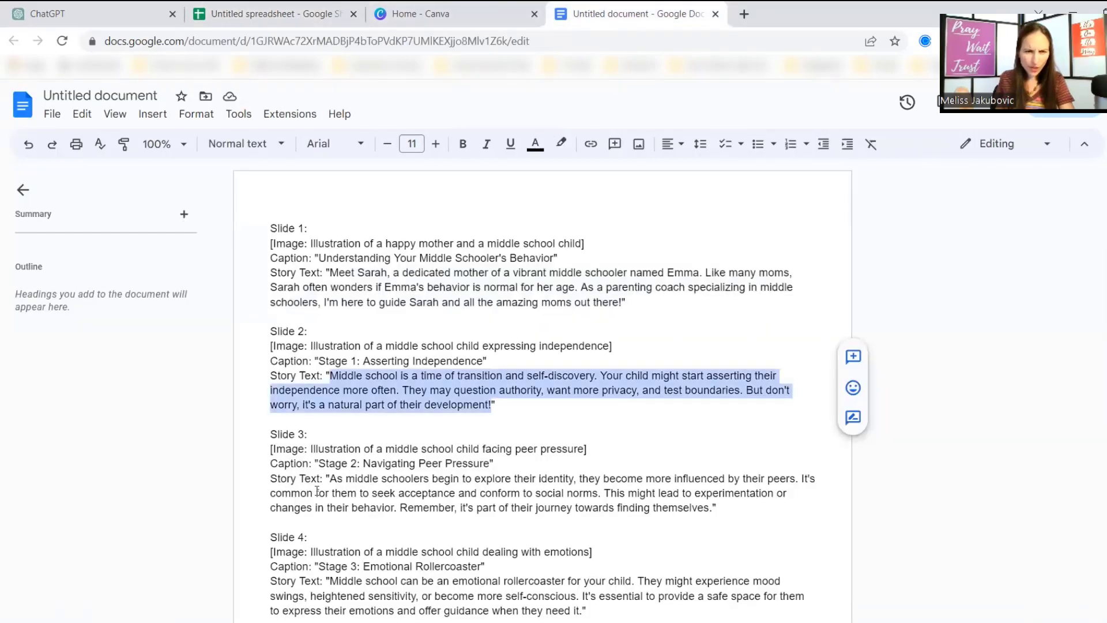
drag(331, 478, 710, 506)
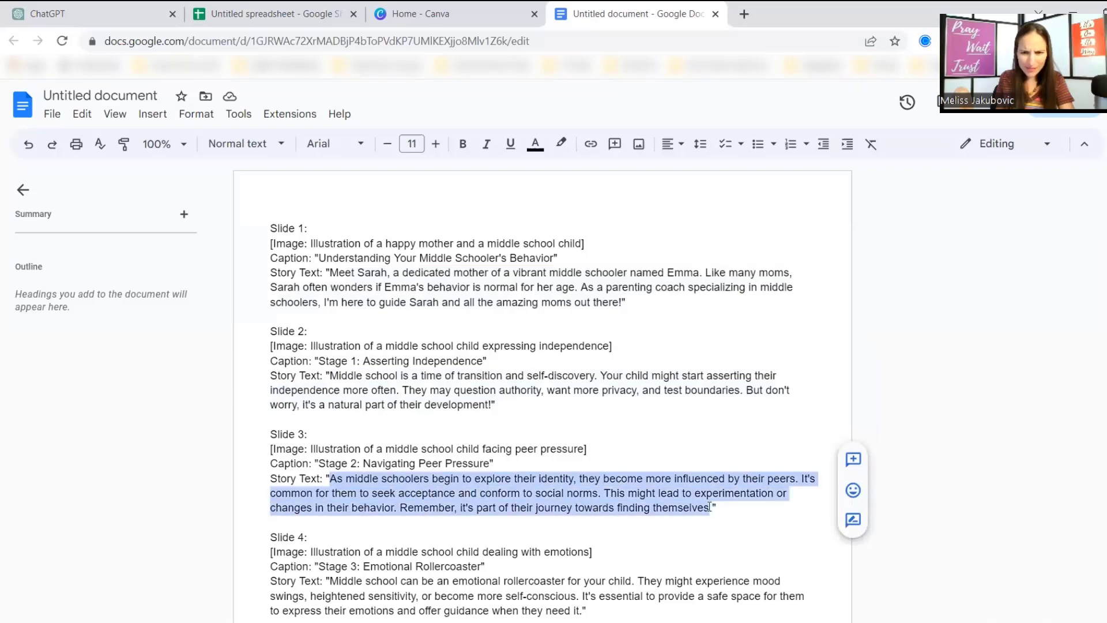
key(ctrl+c)
click(271, 14)
click(125, 426)
key(ctrl+v)
click(125, 195)
click(731, 144)
Step: Move the document's browser tab beside the spreadsheet's tab and copy Slide 4's story text into cell A4
drag(629, 13, 462, 13)
scroll(542, 346, down, 5)
drag(330, 278, 583, 305)
key(ctrl+c)
click(271, 14)
click(115, 554)
key(ctrl+v)
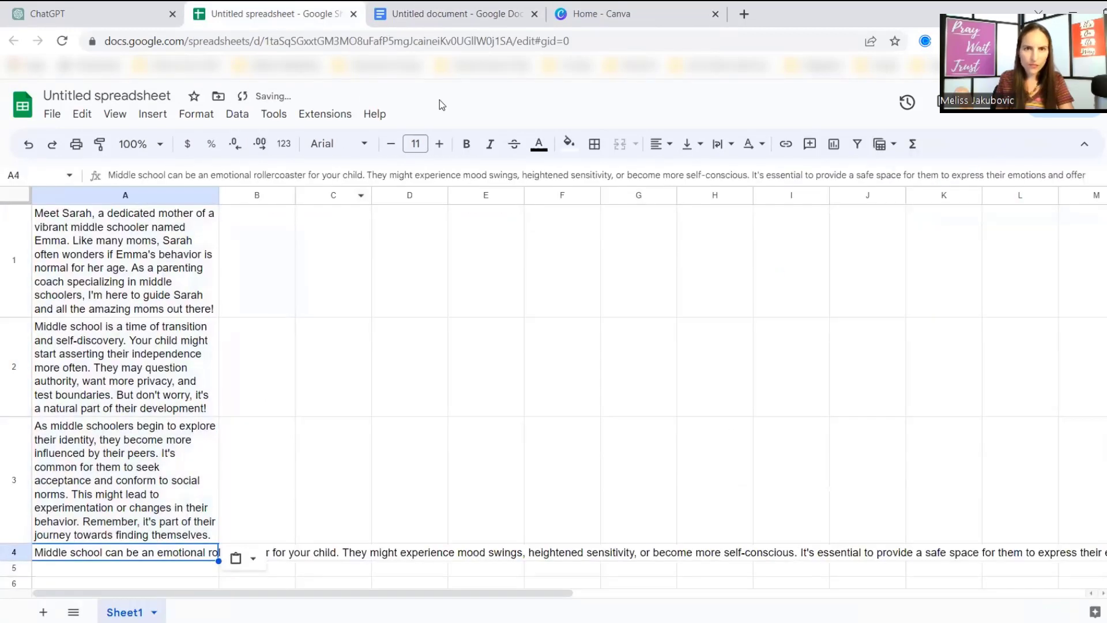
Step: Copy Slide 5's story text from the Google Docs document into cell A5 of the spreadsheet and wrap column A's text
click(449, 14)
drag(333, 380, 565, 410)
key(ctrl+c)
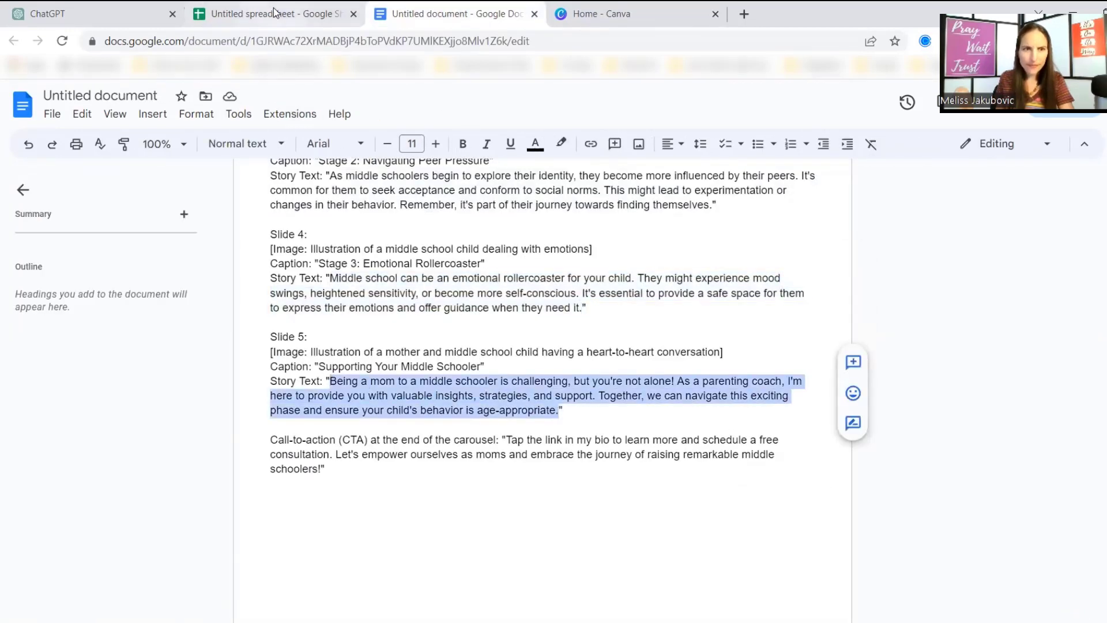
click(271, 14)
click(136, 361)
key(ctrl+v)
click(134, 199)
click(720, 143)
click(747, 179)
scroll(328, 423, up, 5)
Step: Switch to Canva and bring up the Carousel Instagram Post (Portrait) templates from the Instagram Carousel search
click(605, 13)
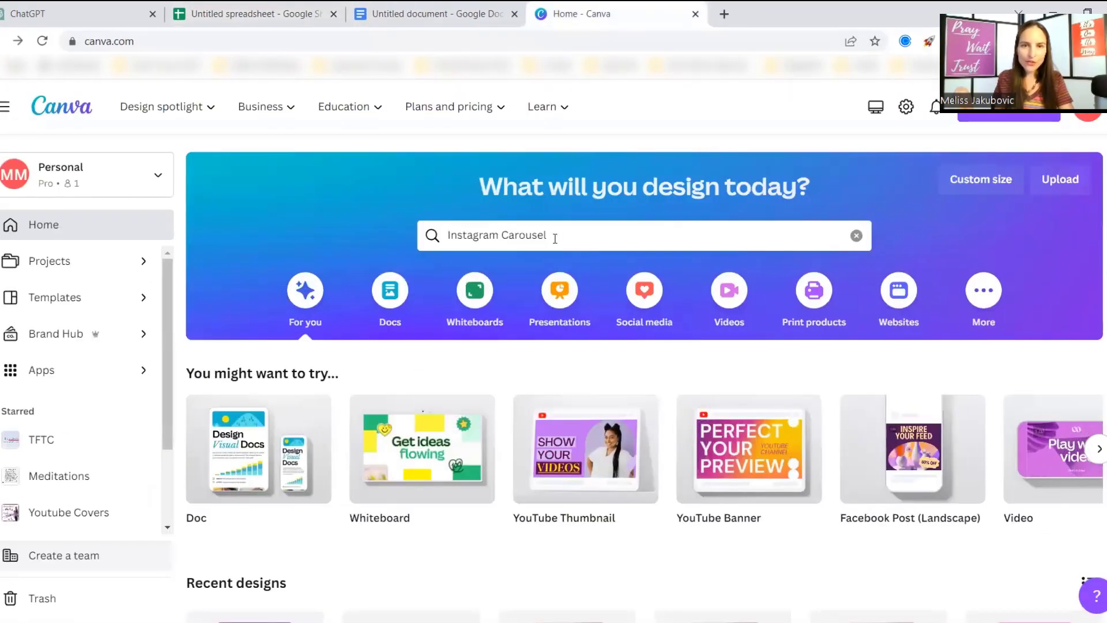
click(554, 238)
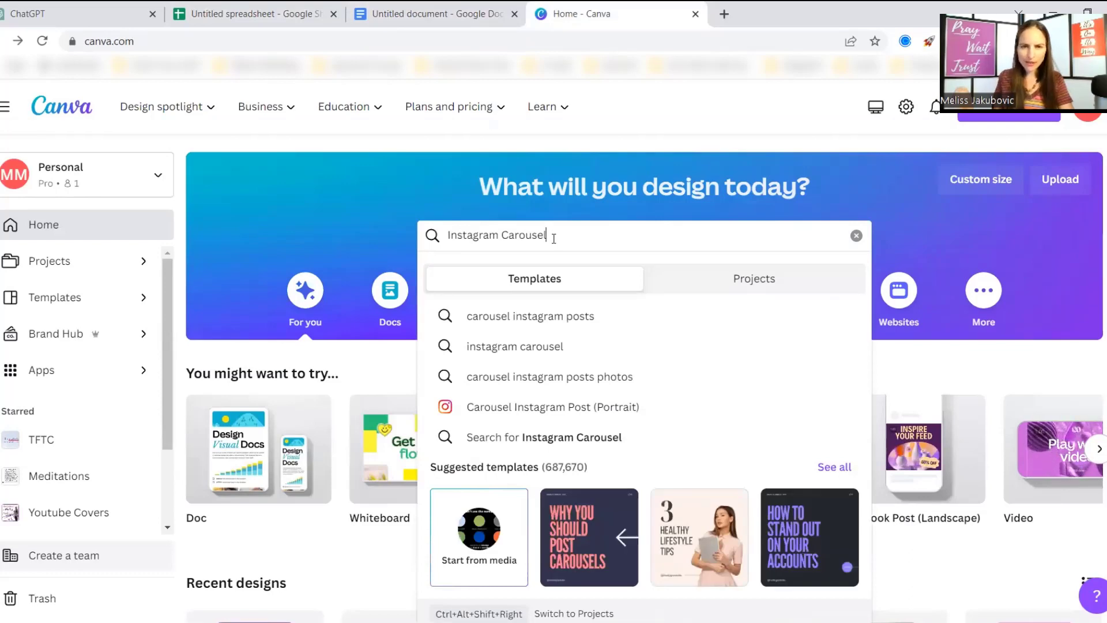
click(546, 413)
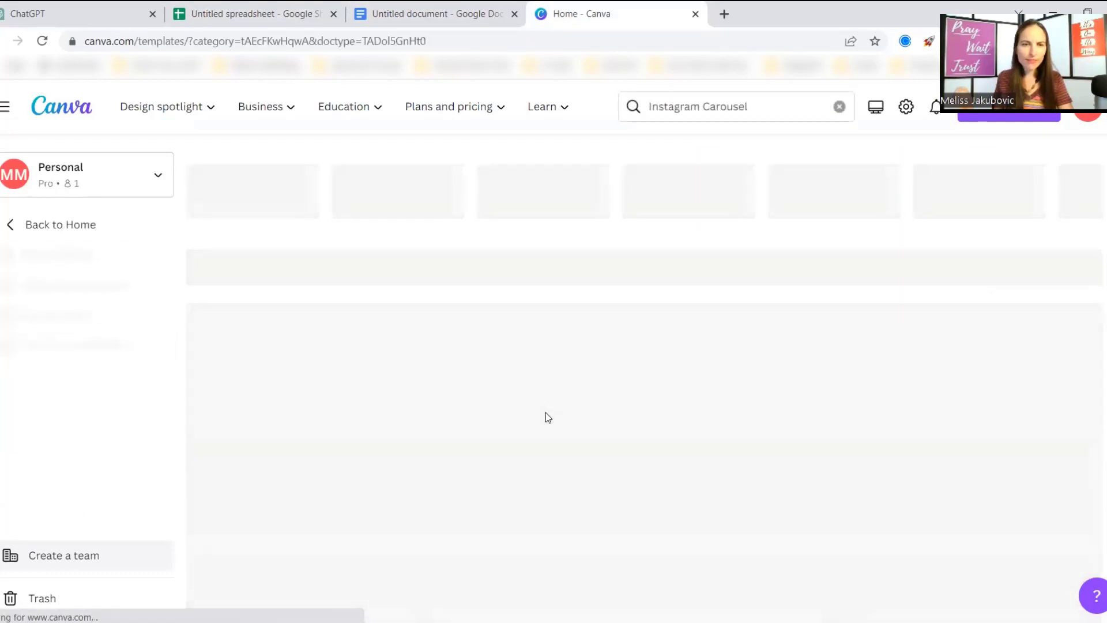
Step: Find the Green Pink Pastel Bold Minimalist Business Infographic Guide Carousel template and open it for customizing
scroll(561, 398, down, 13)
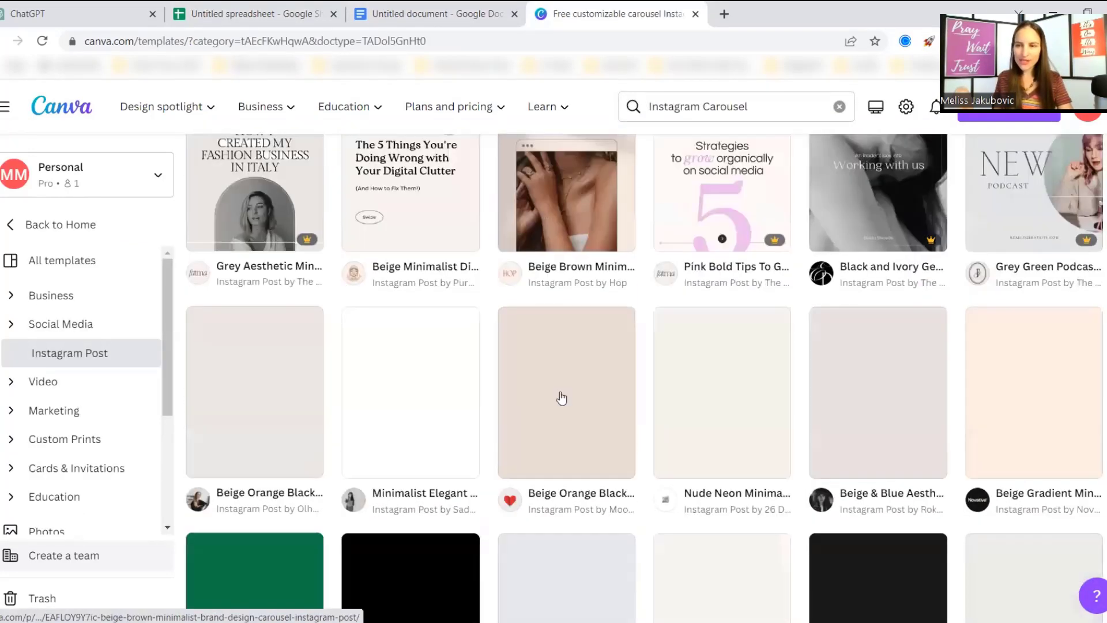
scroll(562, 397, down, 20)
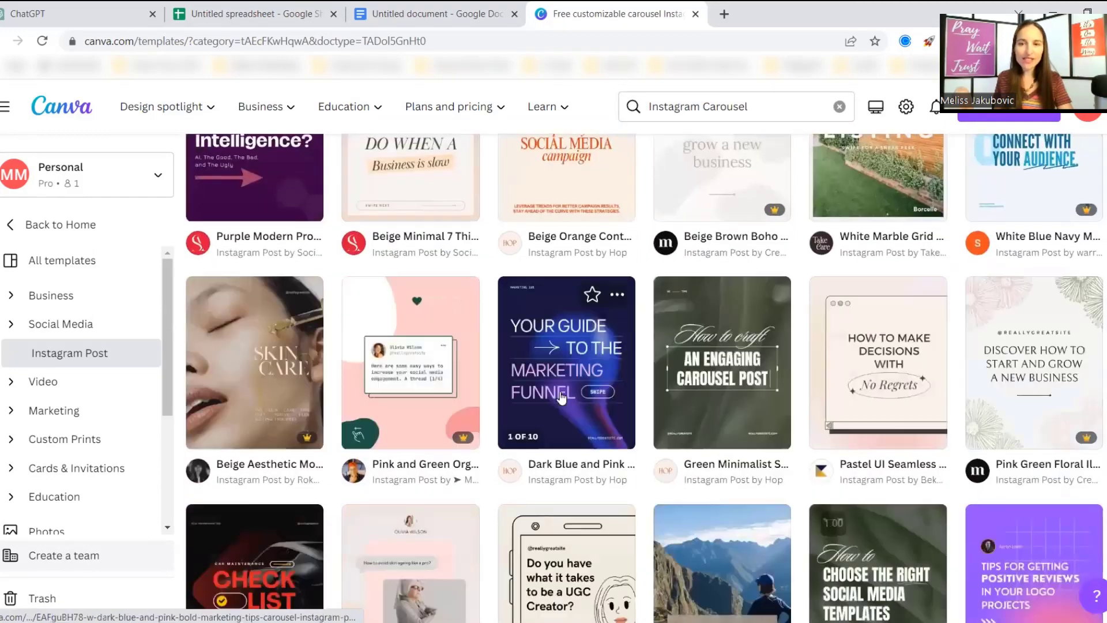
scroll(561, 398, down, 2)
scroll(561, 398, down, 6)
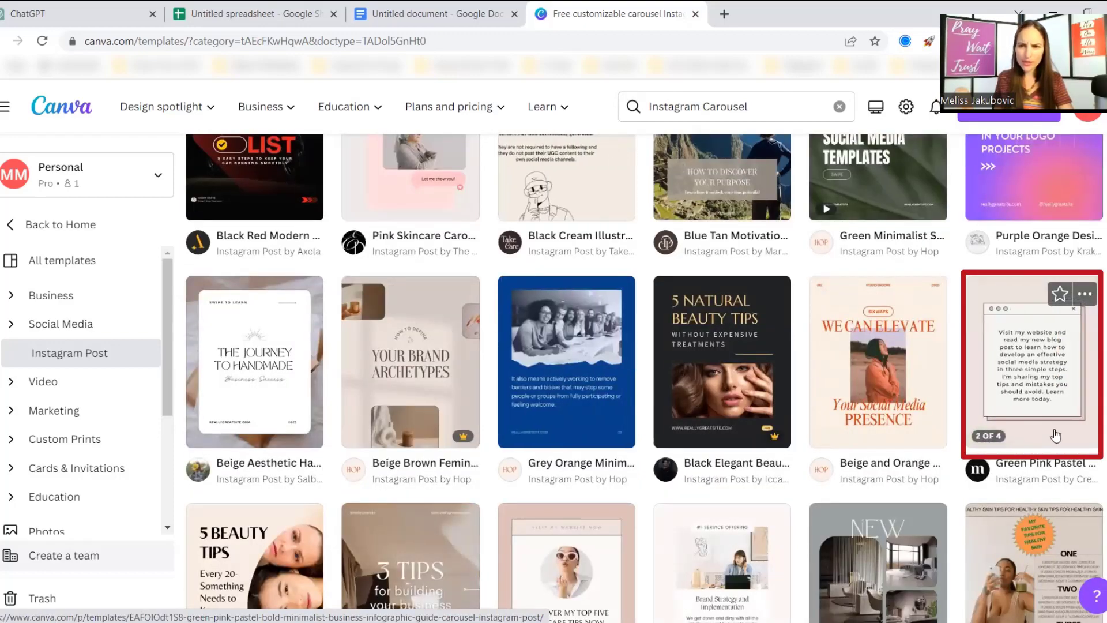
click(1039, 391)
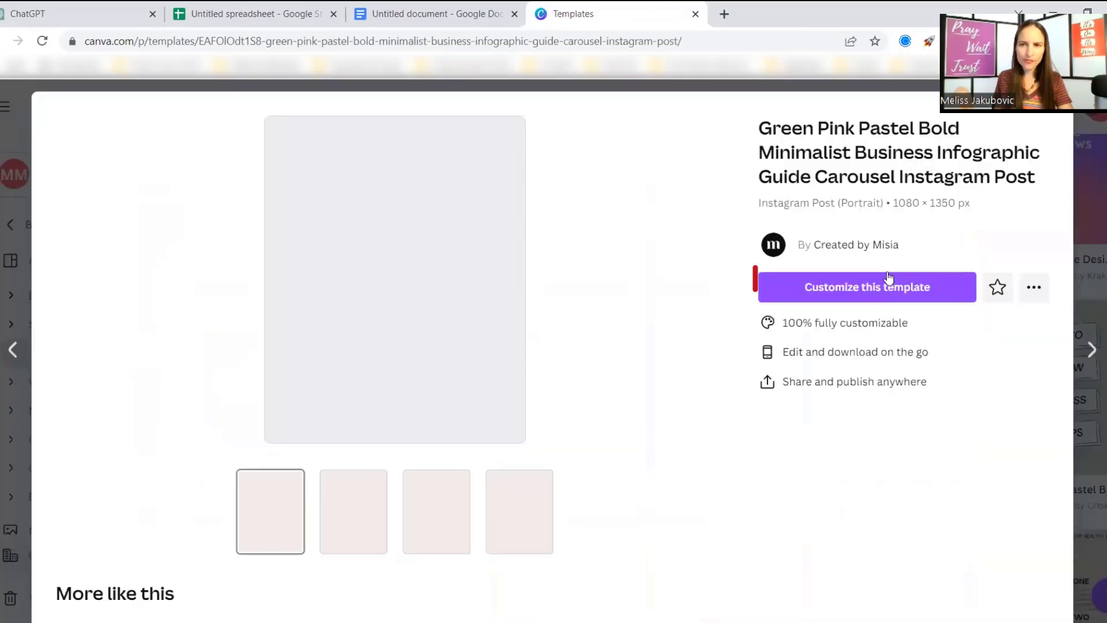
click(889, 288)
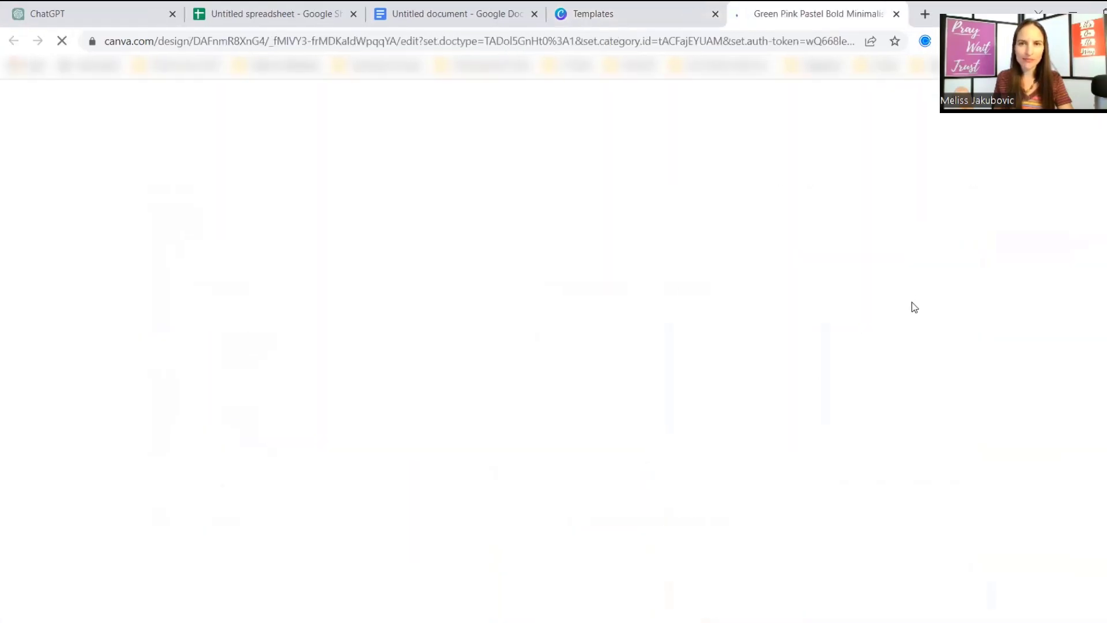
Step: Delete every page of the template except the pink one with the paragraph text in a window frame
scroll(911, 416, down, 5)
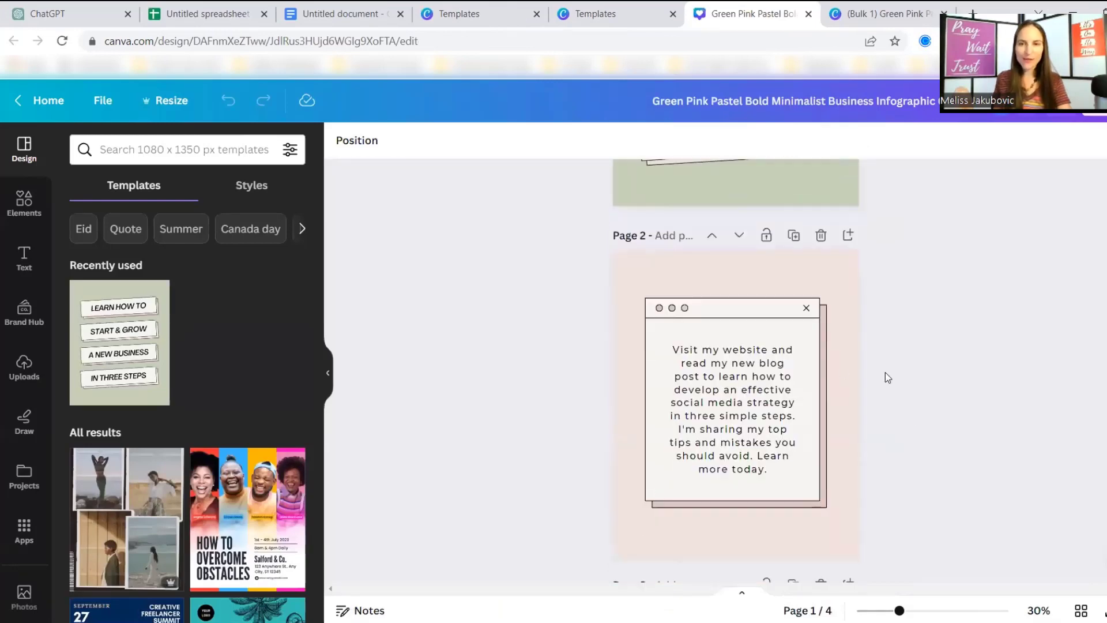
scroll(815, 441, down, 3)
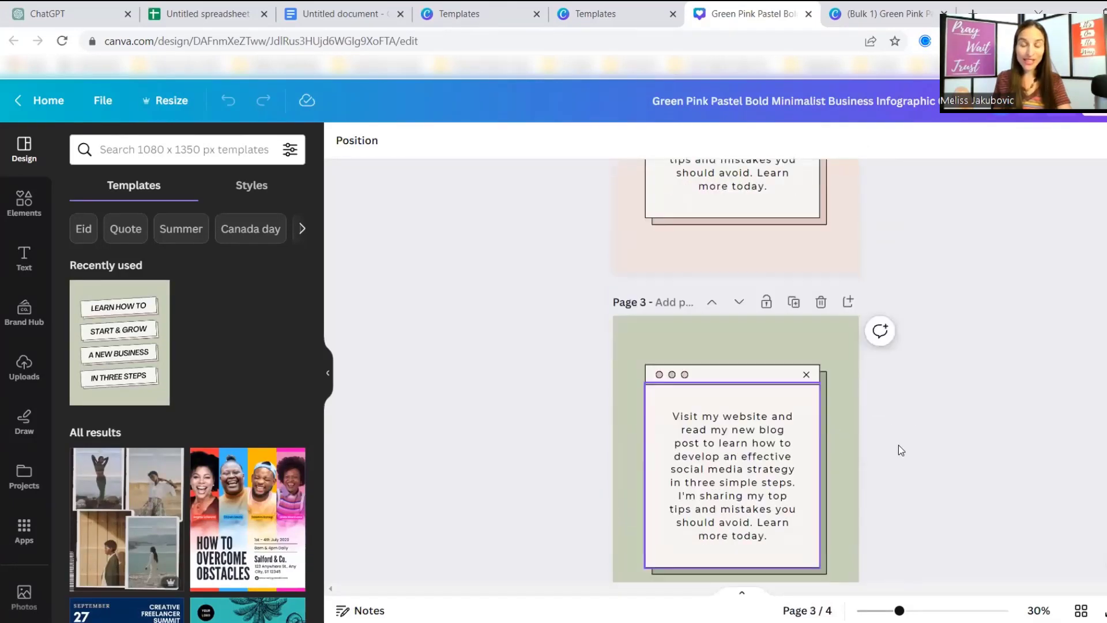
scroll(848, 463, down, 5)
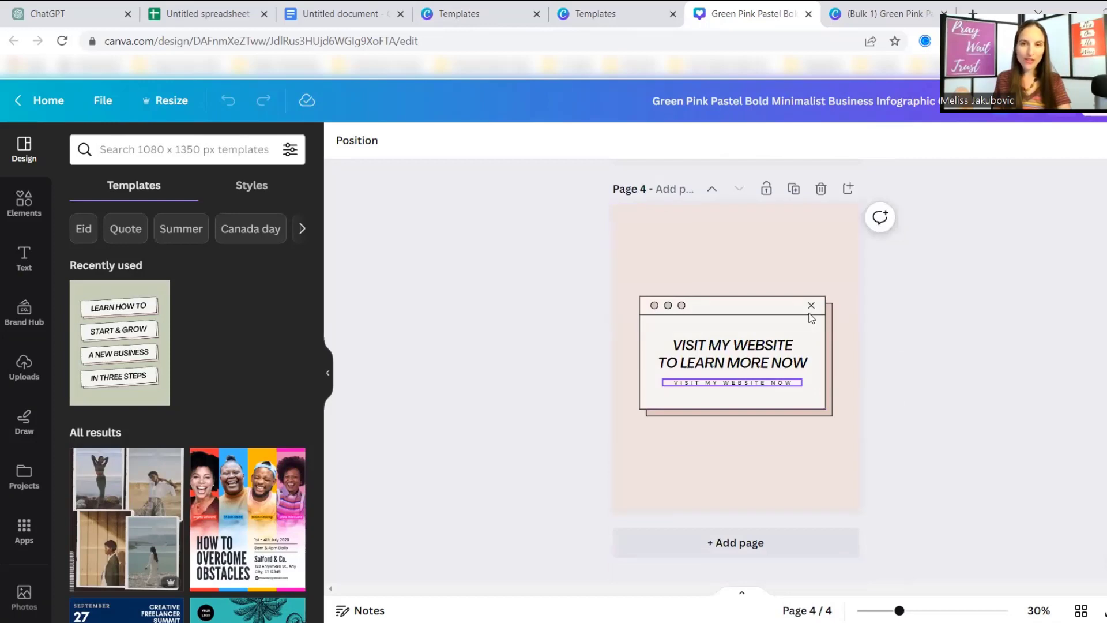
click(819, 199)
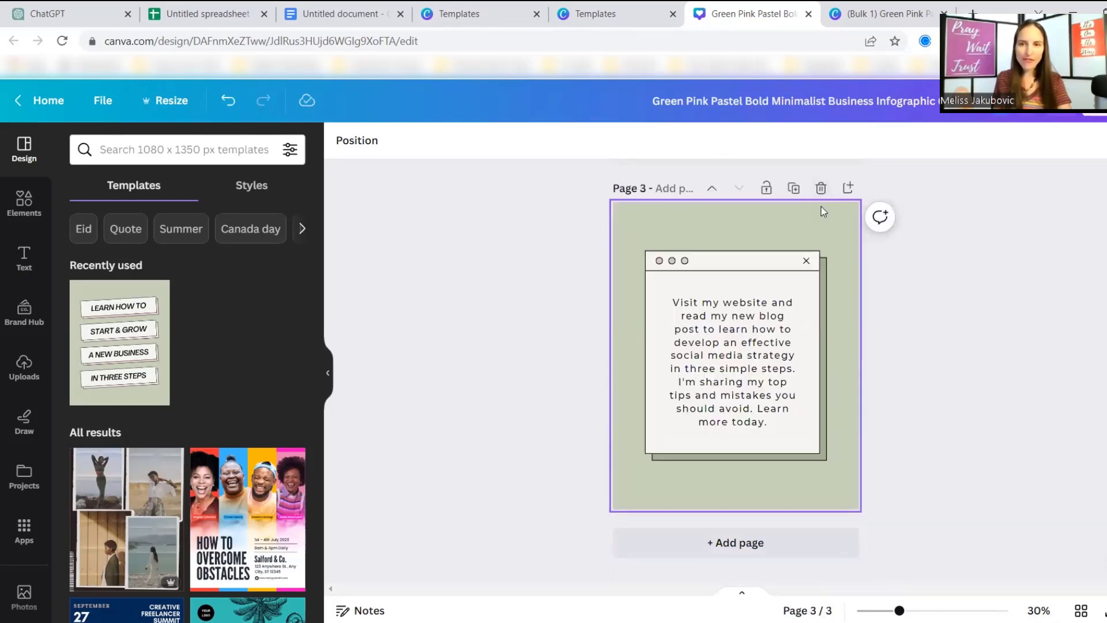
scroll(823, 209, up, 1)
click(820, 263)
scroll(807, 369, up, 8)
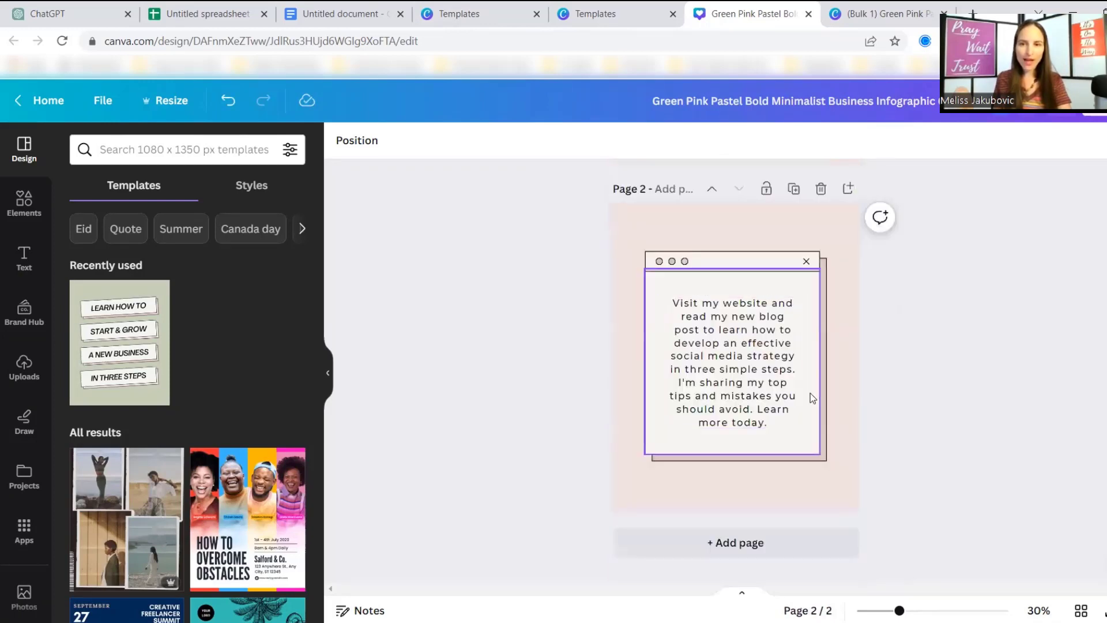
click(821, 188)
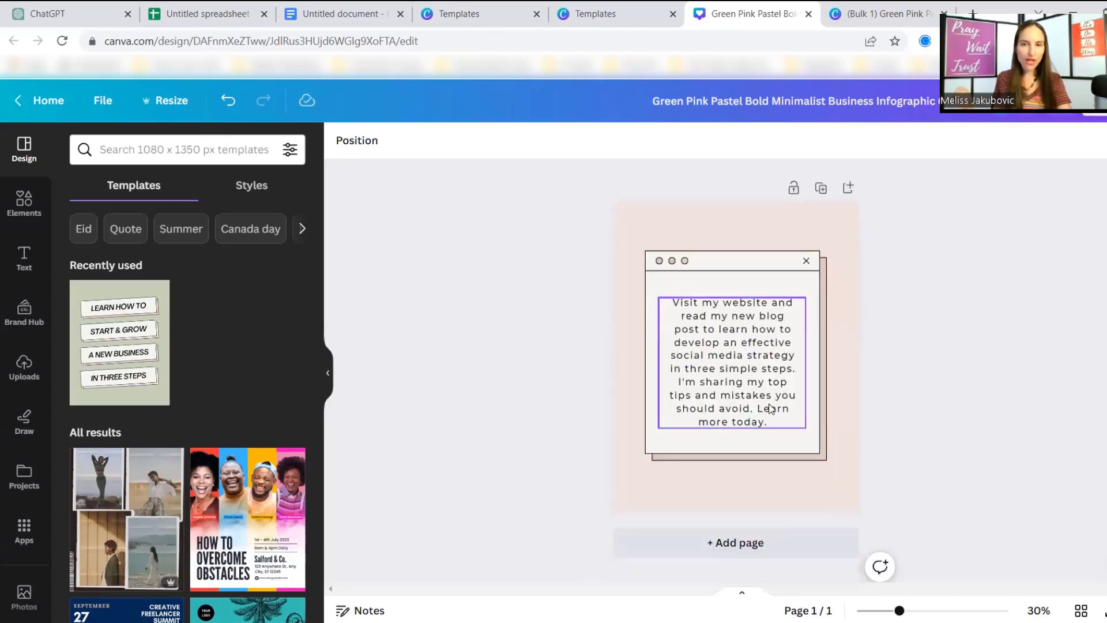
Step: Search Canva's apps for "bulk create" and open the Bulk create app
click(102, 157)
scroll(23, 461, down, 2)
click(23, 452)
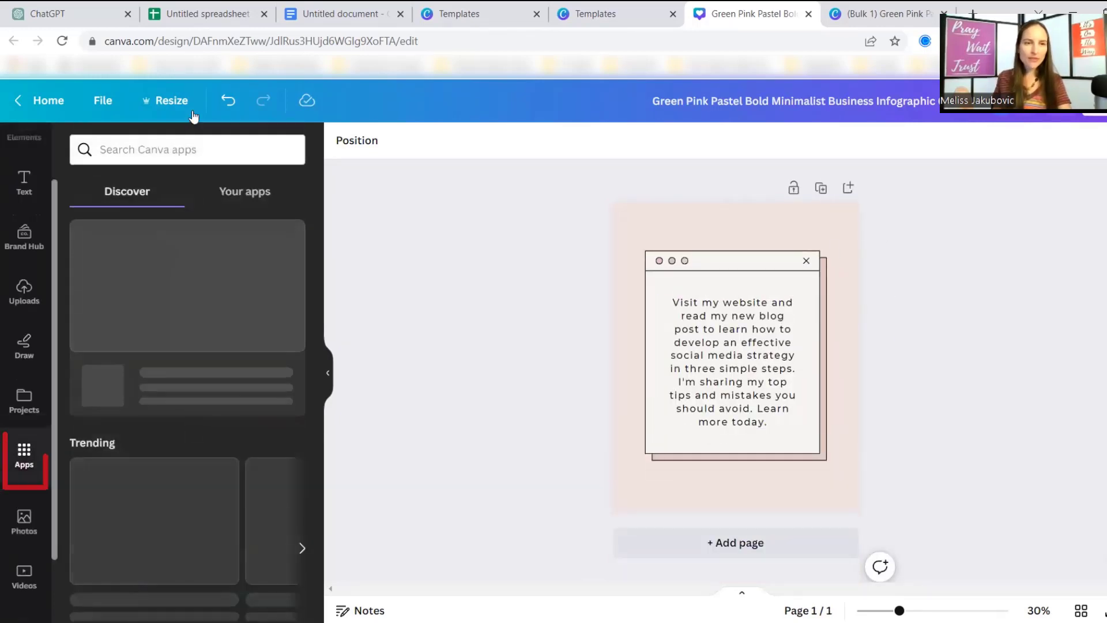
click(195, 148)
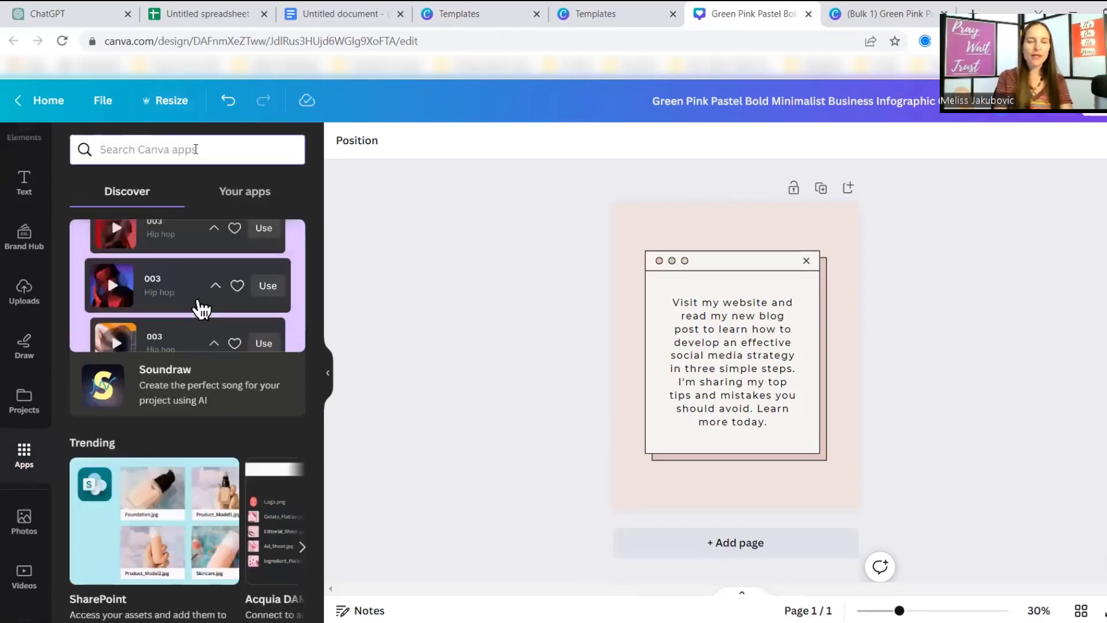
text(bulk create)
key(Return)
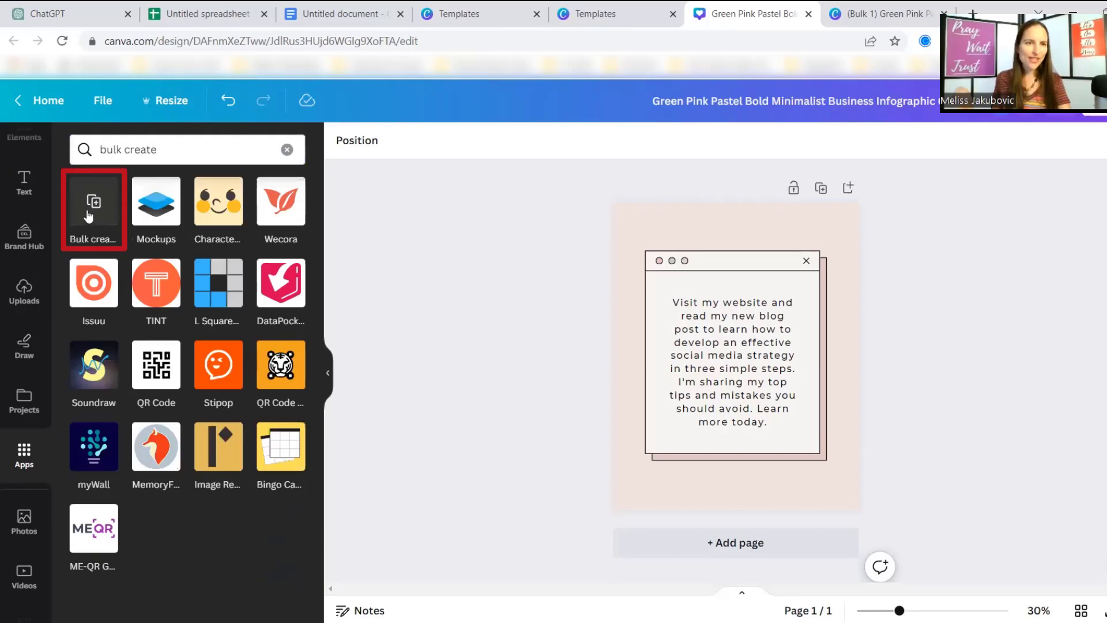
click(91, 215)
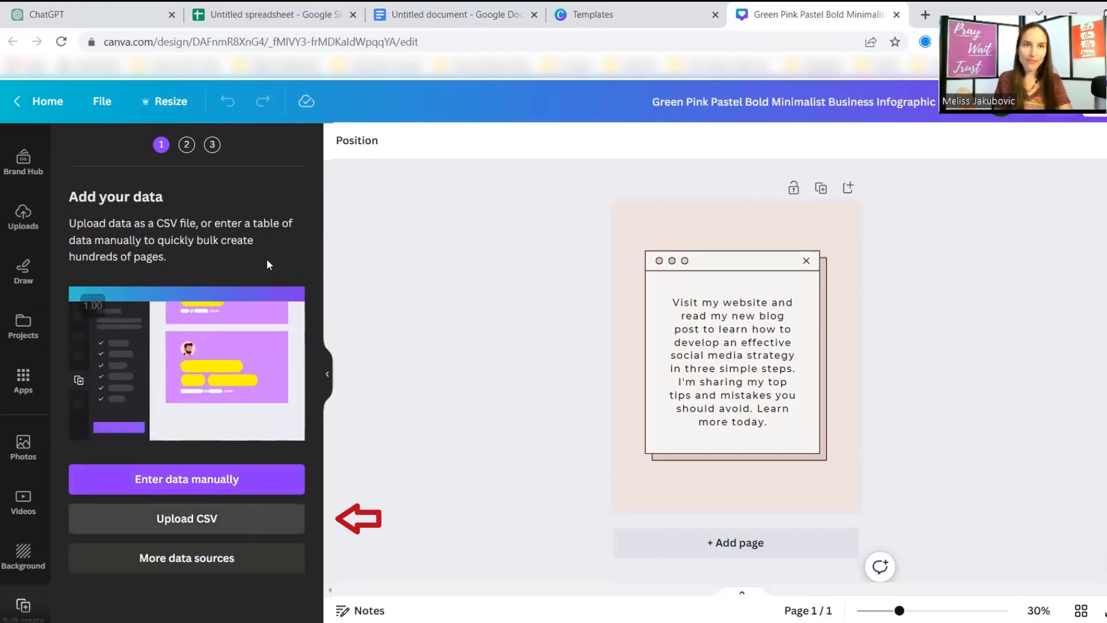
click(296, 11)
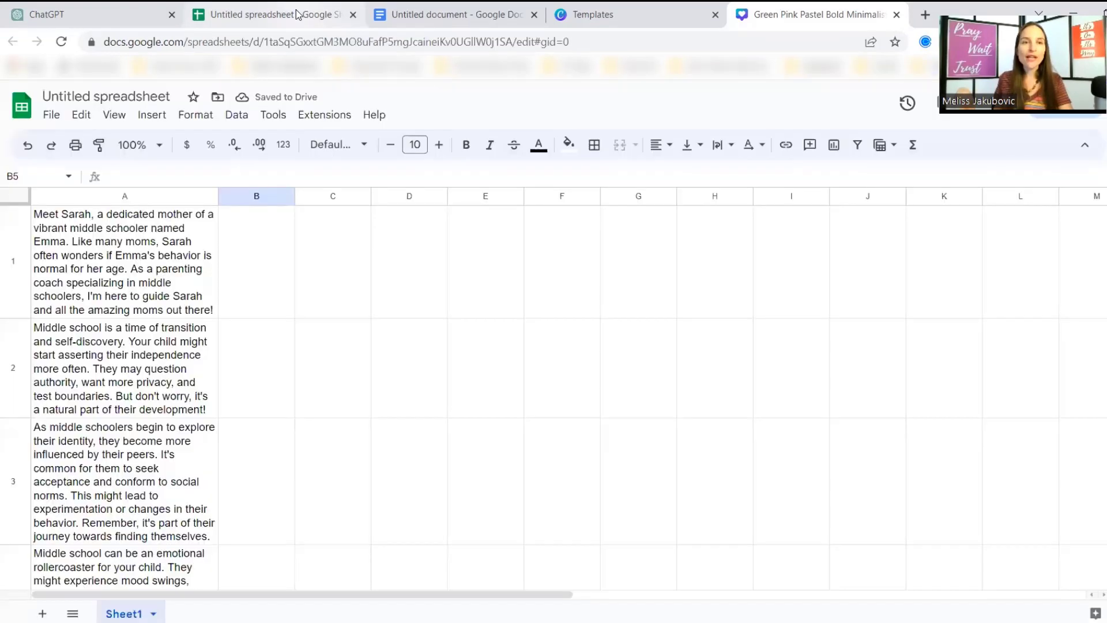
click(52, 114)
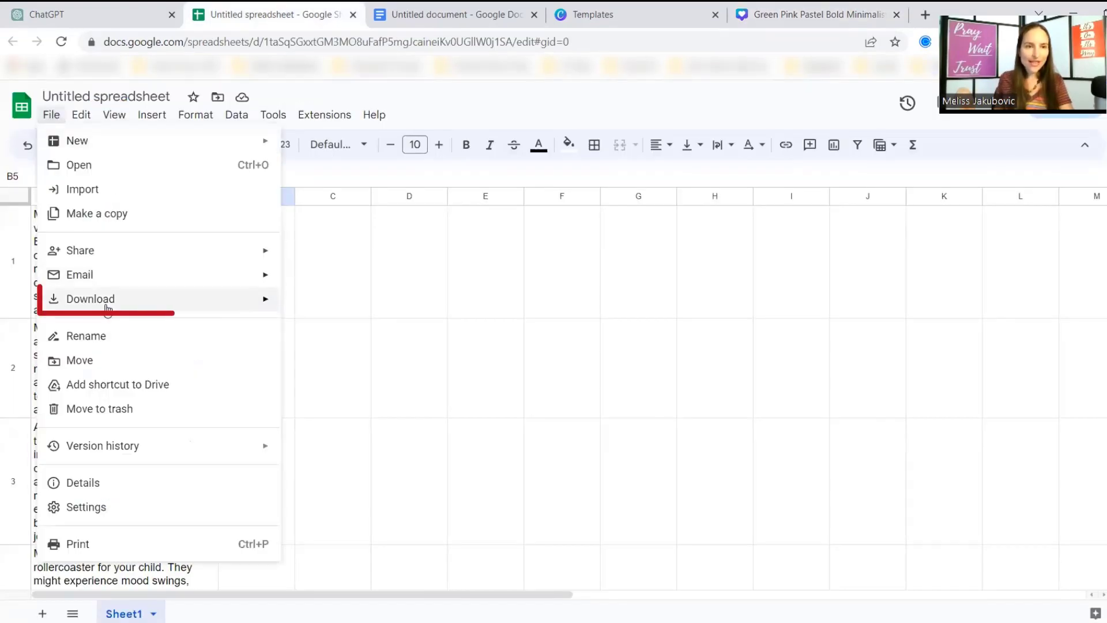
mouse_move(173, 304)
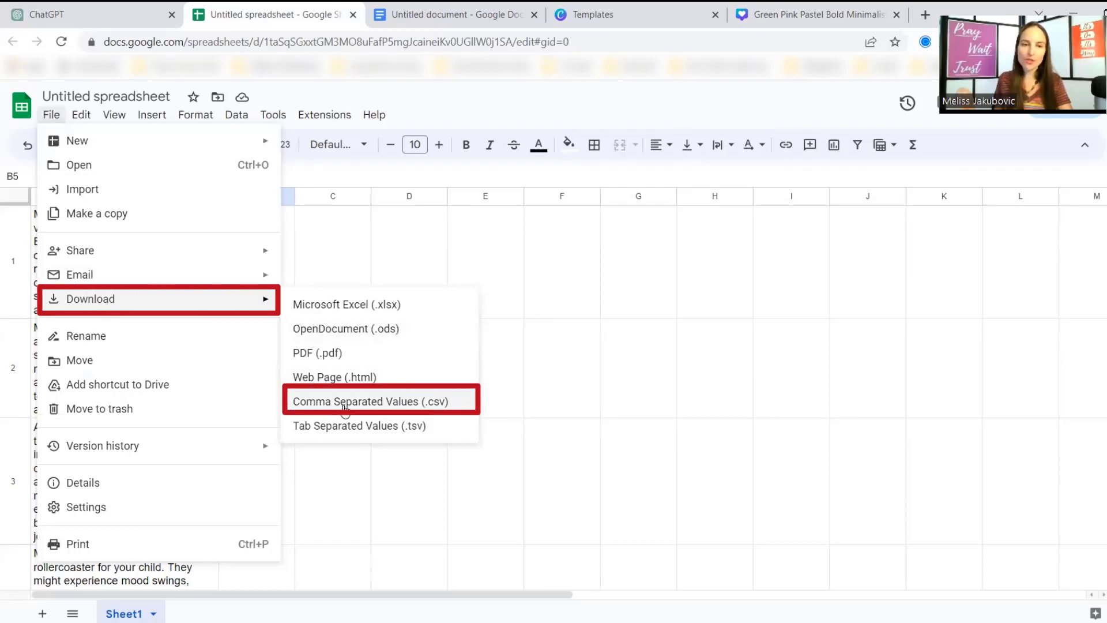
click(364, 264)
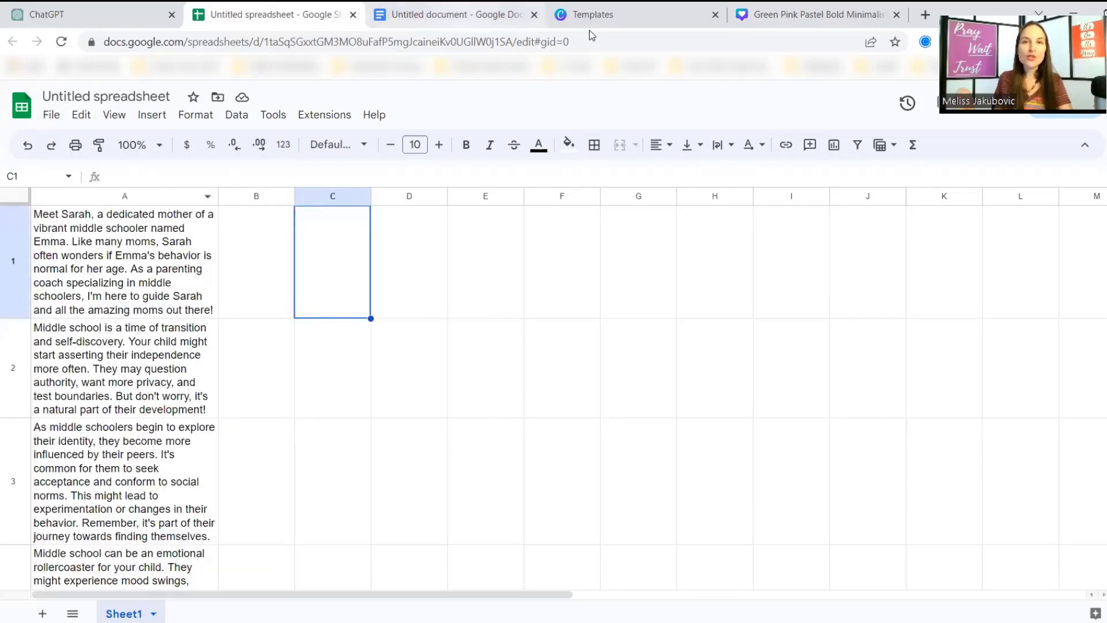
Step: Return to the Canva design, choose manual data entry for Bulk create, and clear the sample data table
click(813, 15)
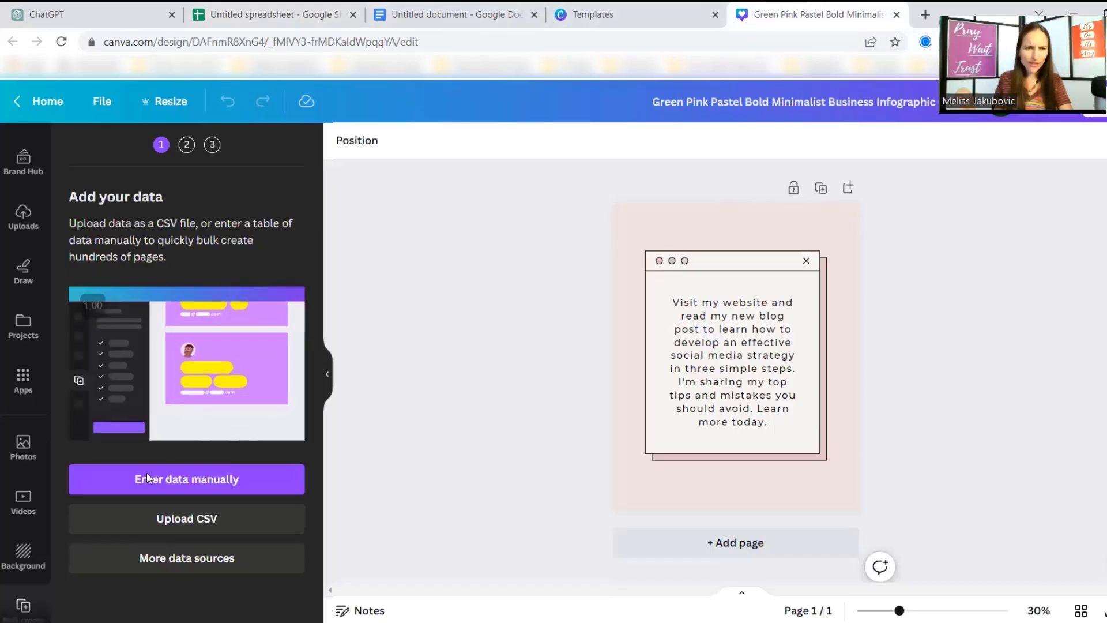
click(182, 480)
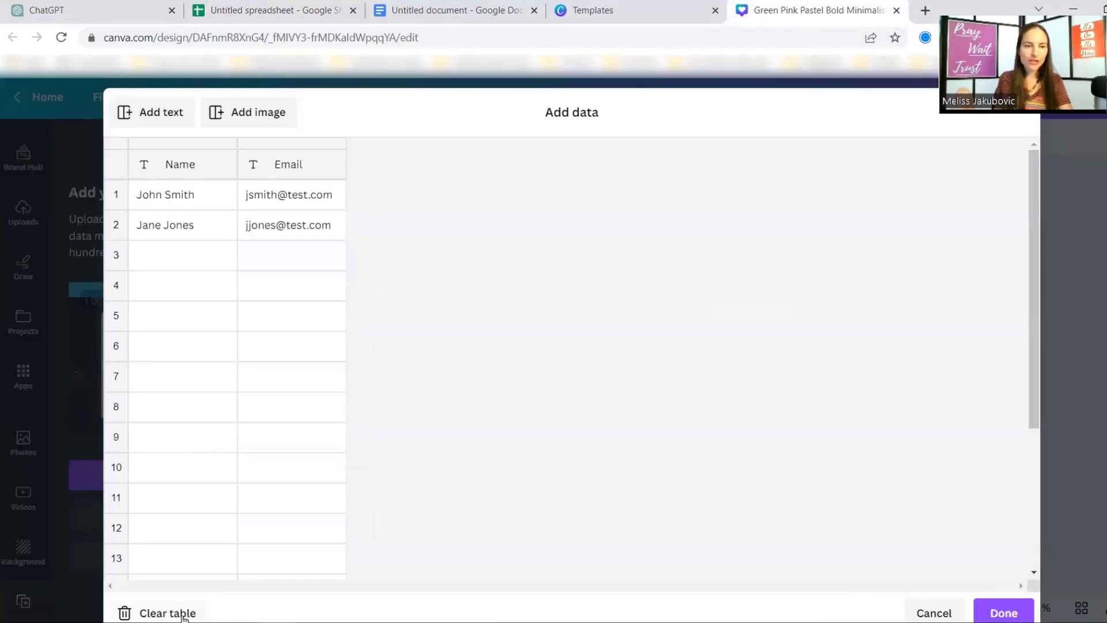
click(155, 613)
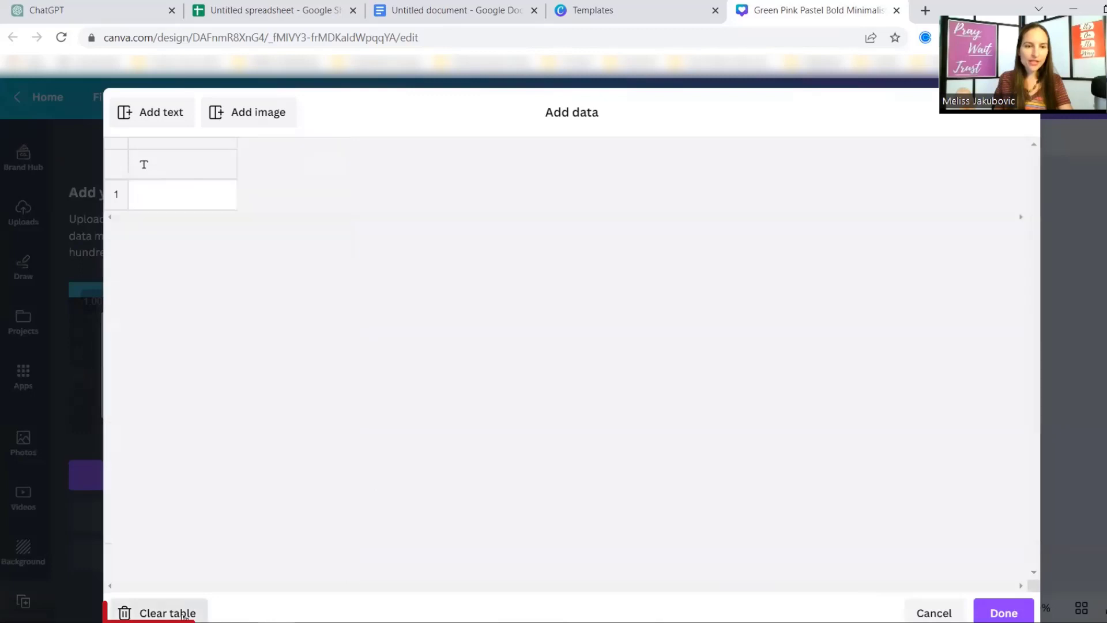
Step: Copy cells A1:A5 from the spreadsheet into the Bulk create table starting at row 1, and finish the data with the column named Info
click(177, 202)
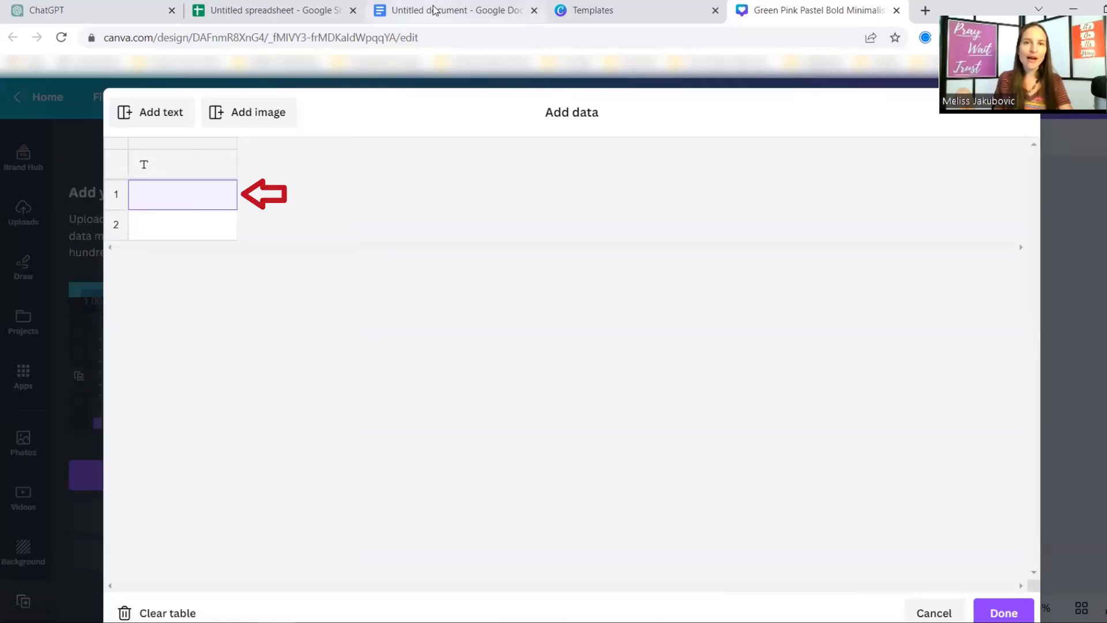
click(290, 14)
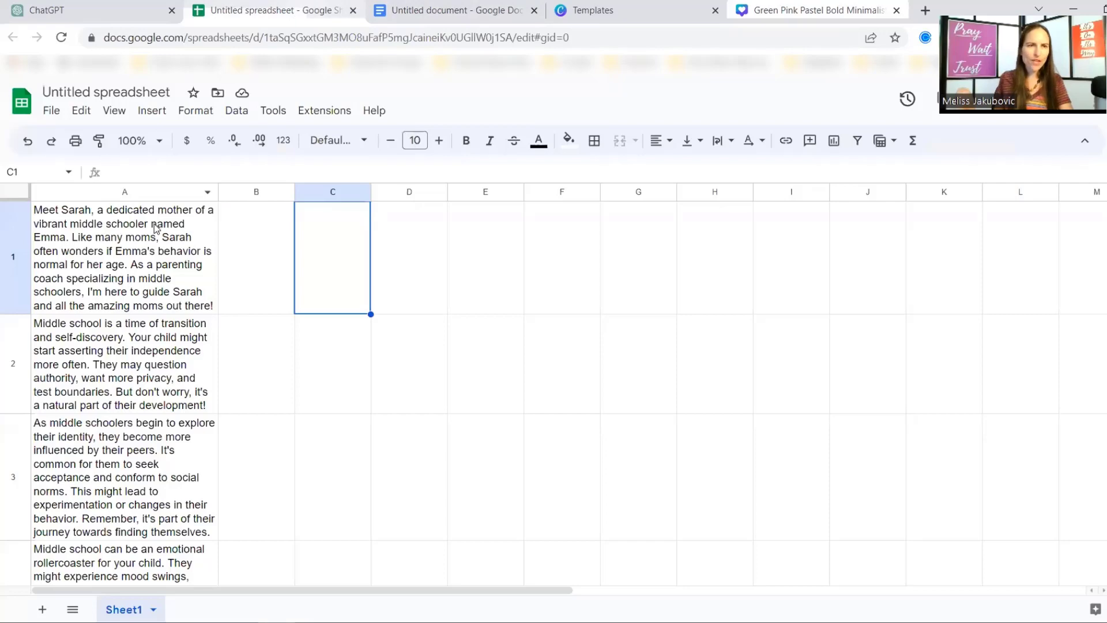
drag(158, 226, 148, 559)
key(ctrl+c)
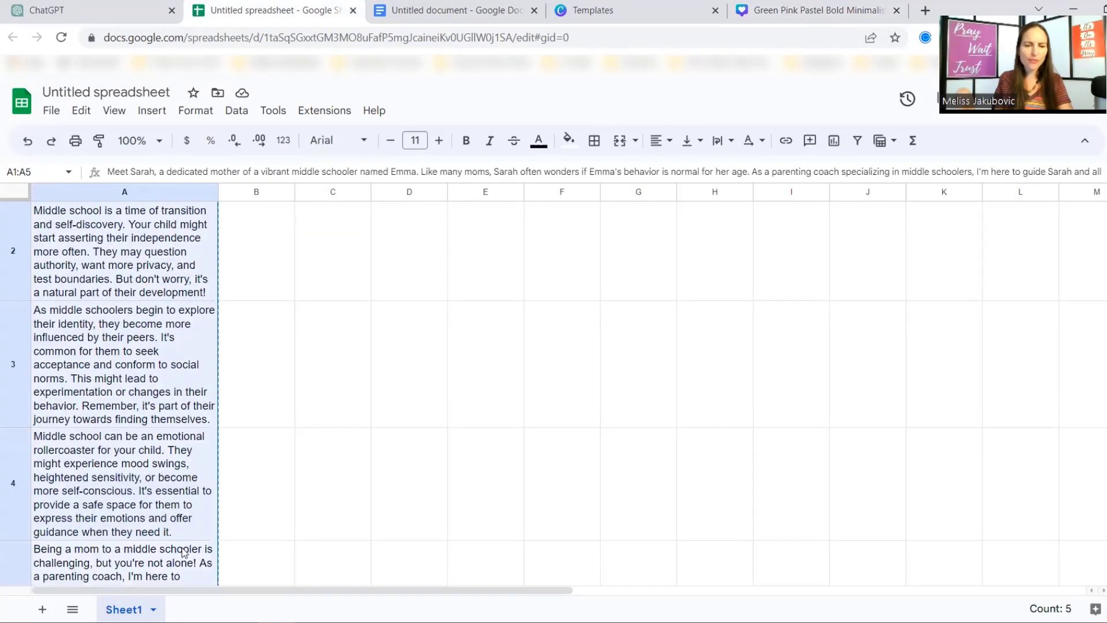
click(813, 10)
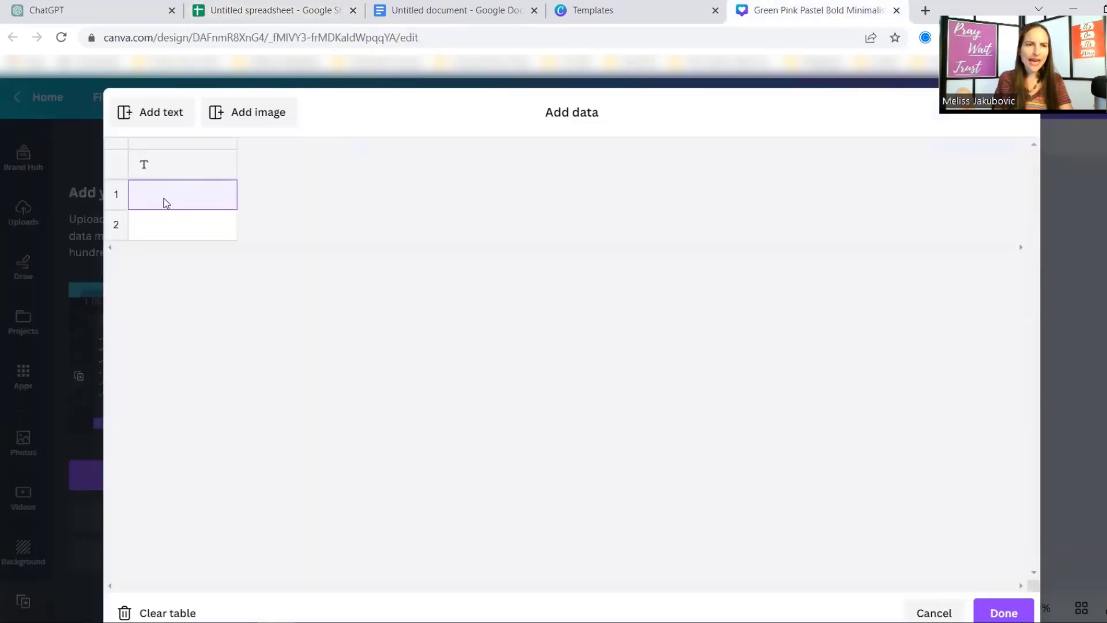
key(ctrl+v)
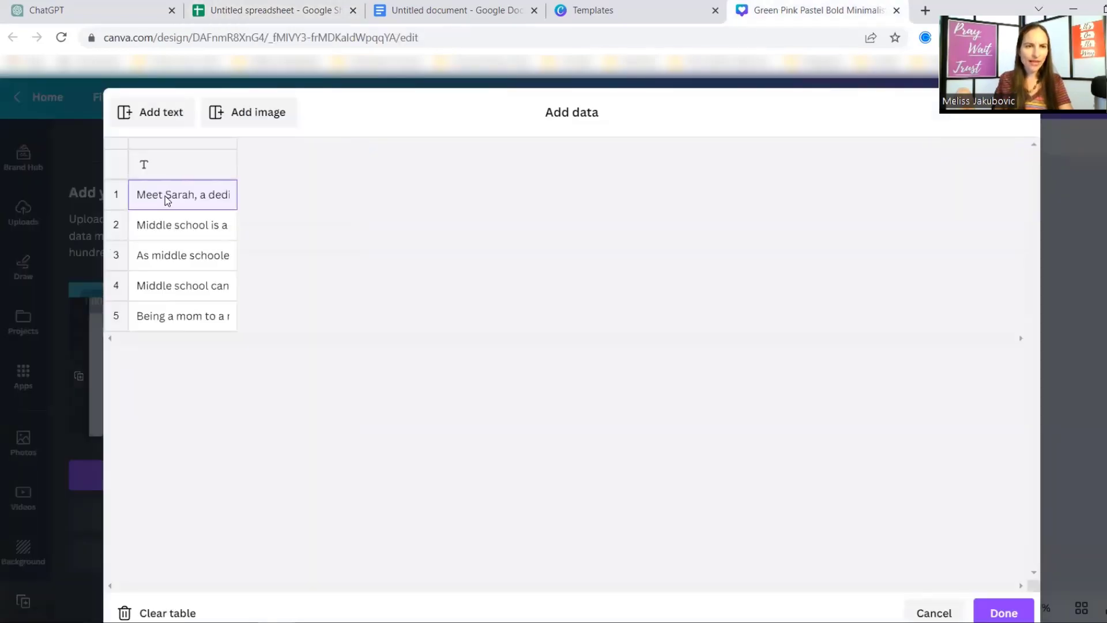
click(151, 169)
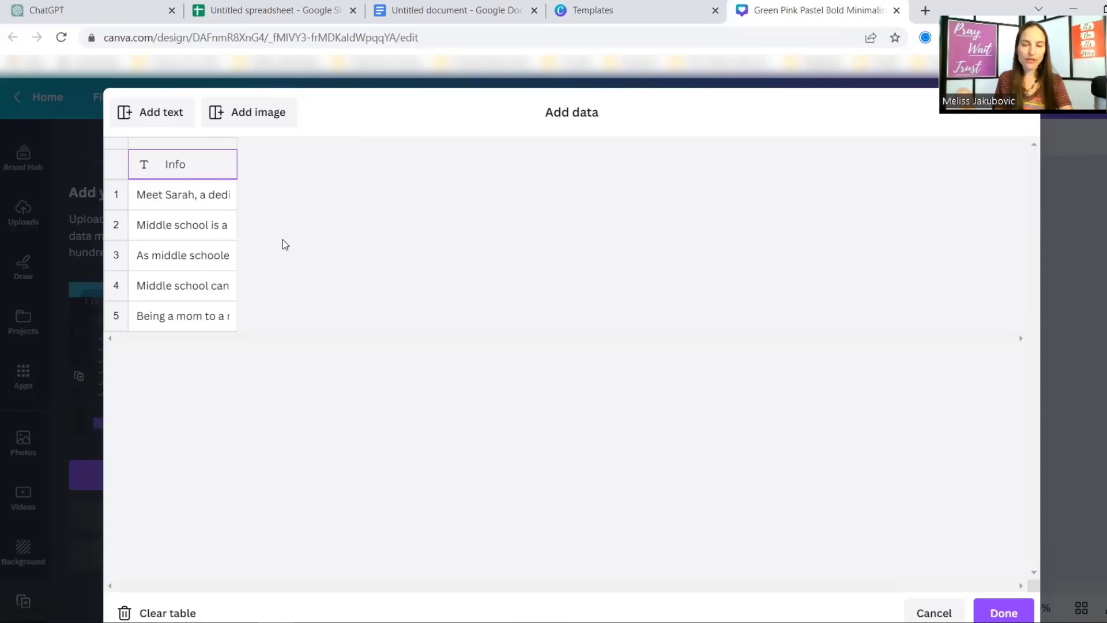
click(1004, 612)
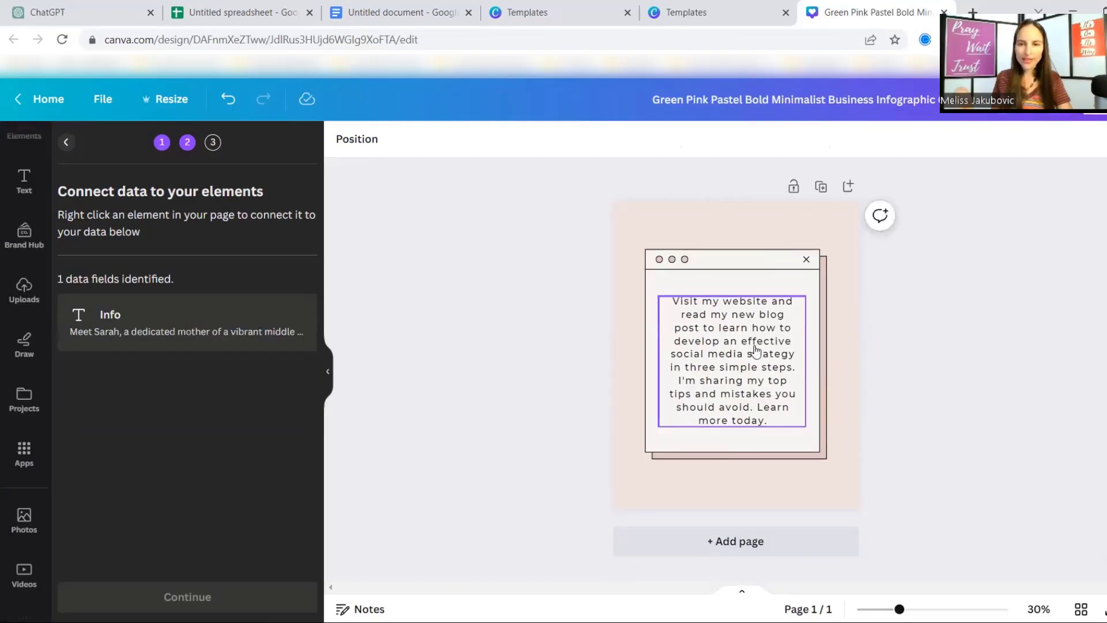
Step: Connect the page's paragraph text box to the Info data field and continue to applying the data
right_click(755, 350)
mouse_move(810, 470)
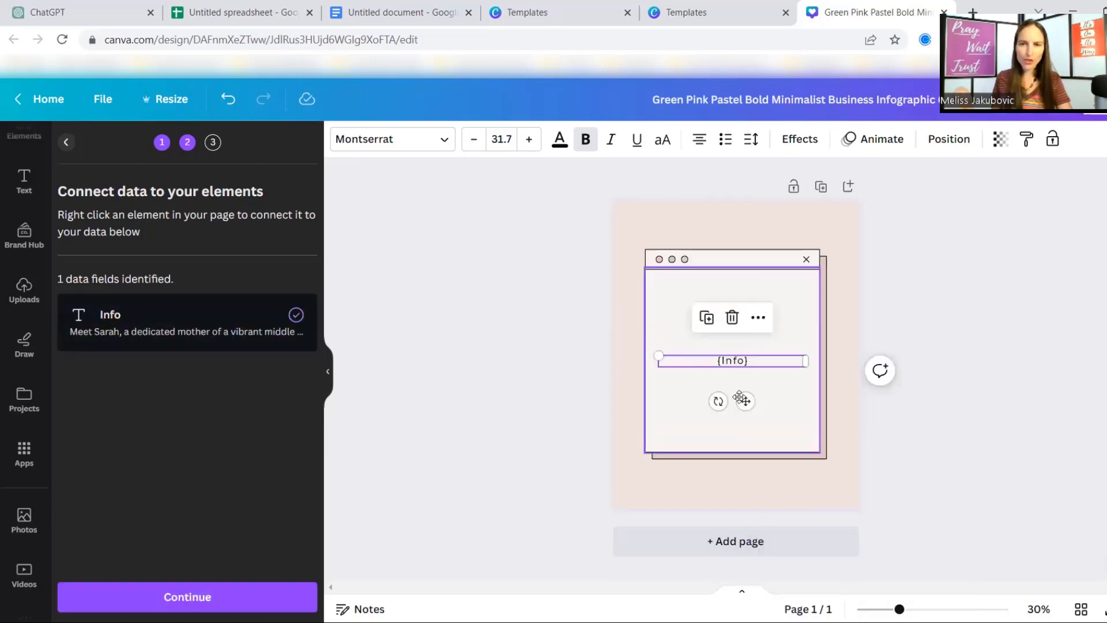
click(159, 601)
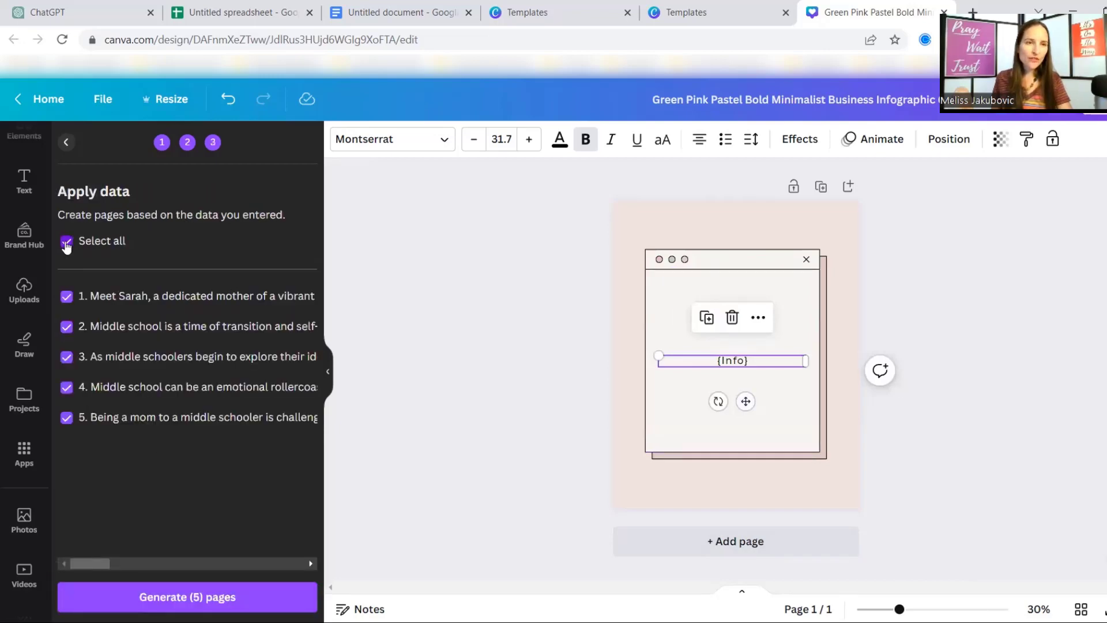
Step: Include all five data rows and generate the five pages from the bulk data
click(66, 241)
click(67, 296)
click(66, 241)
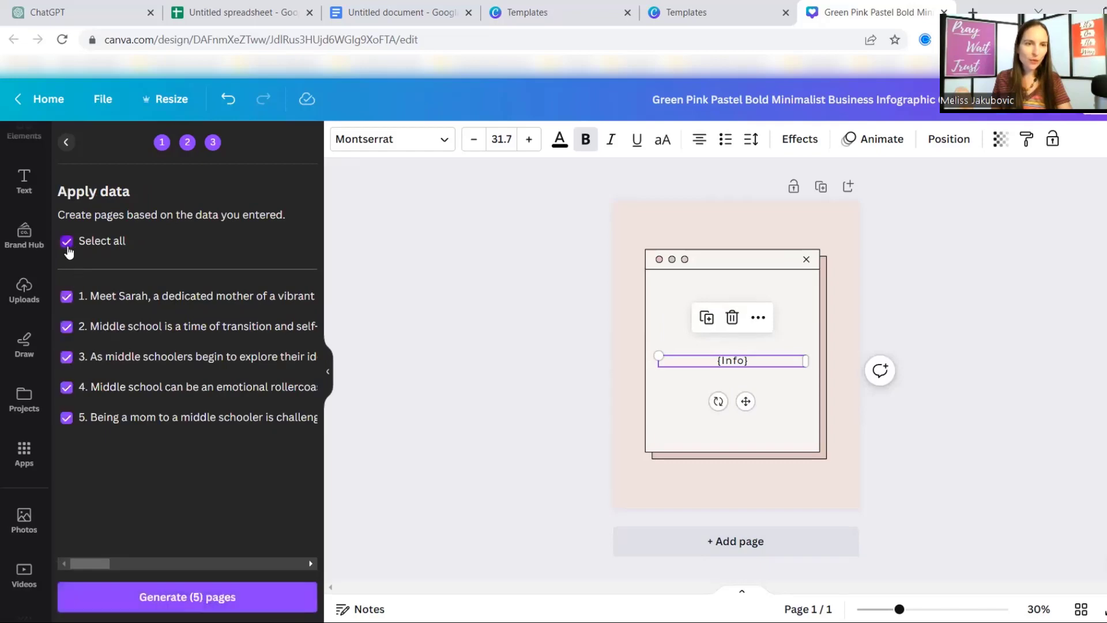
click(186, 605)
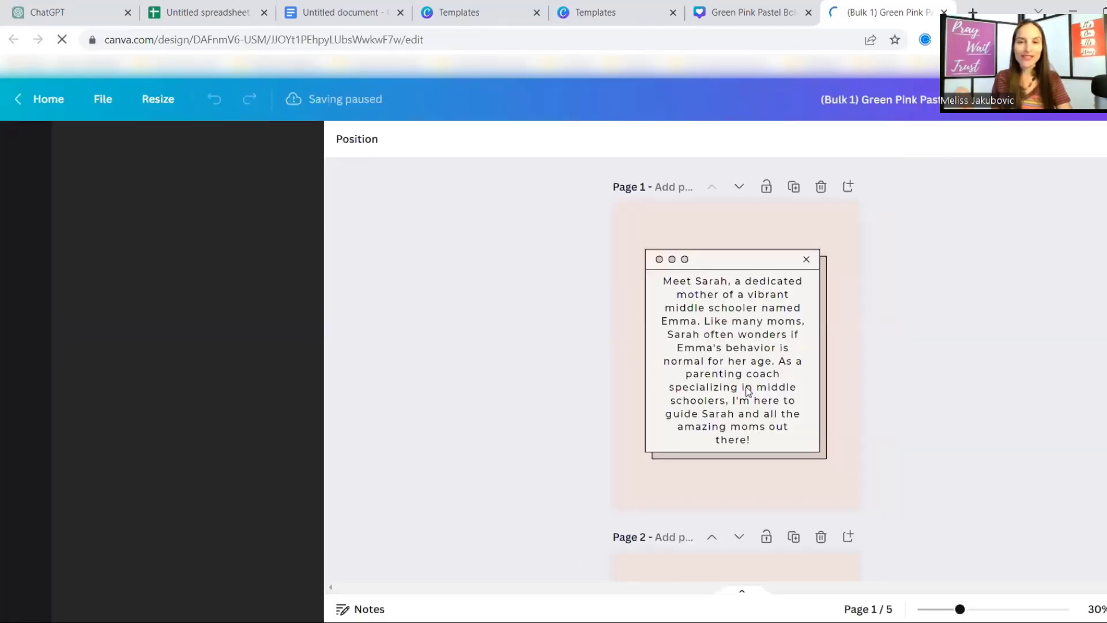
Step: Widen page 1's paragraph text box and centre it inside the window frame
scroll(732, 459, down, 7)
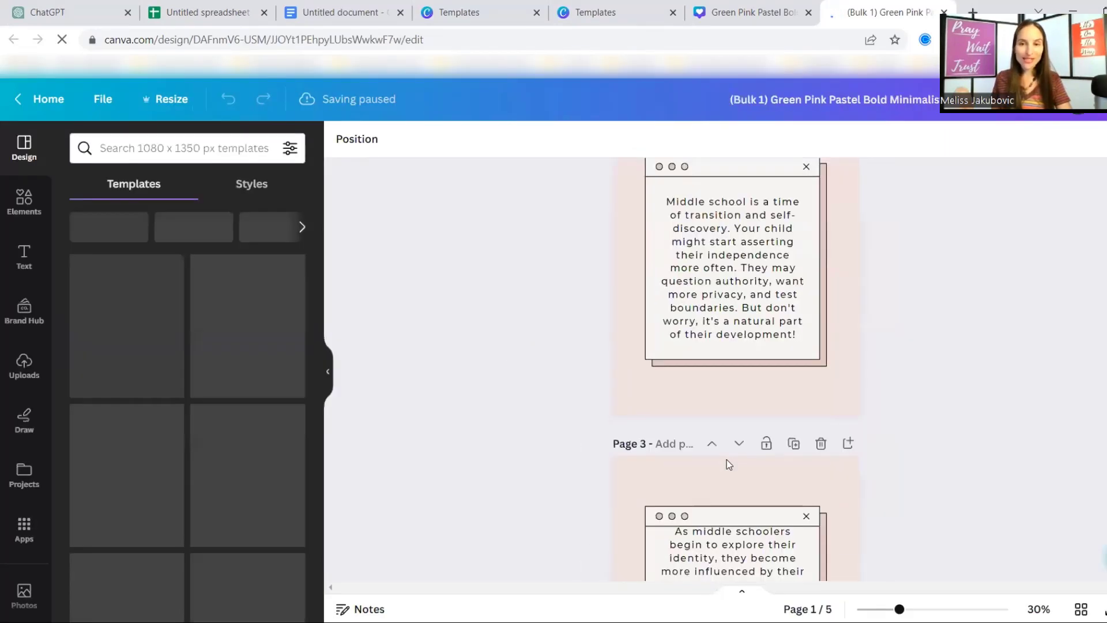
scroll(725, 461, down, 15)
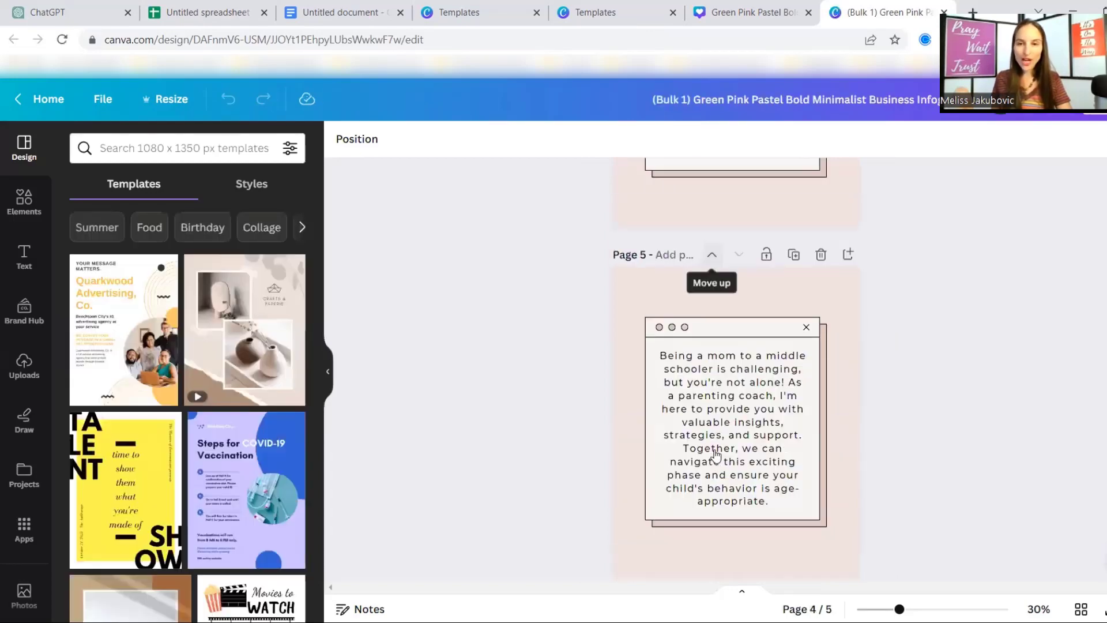
scroll(714, 450, up, 15)
scroll(660, 353, up, 11)
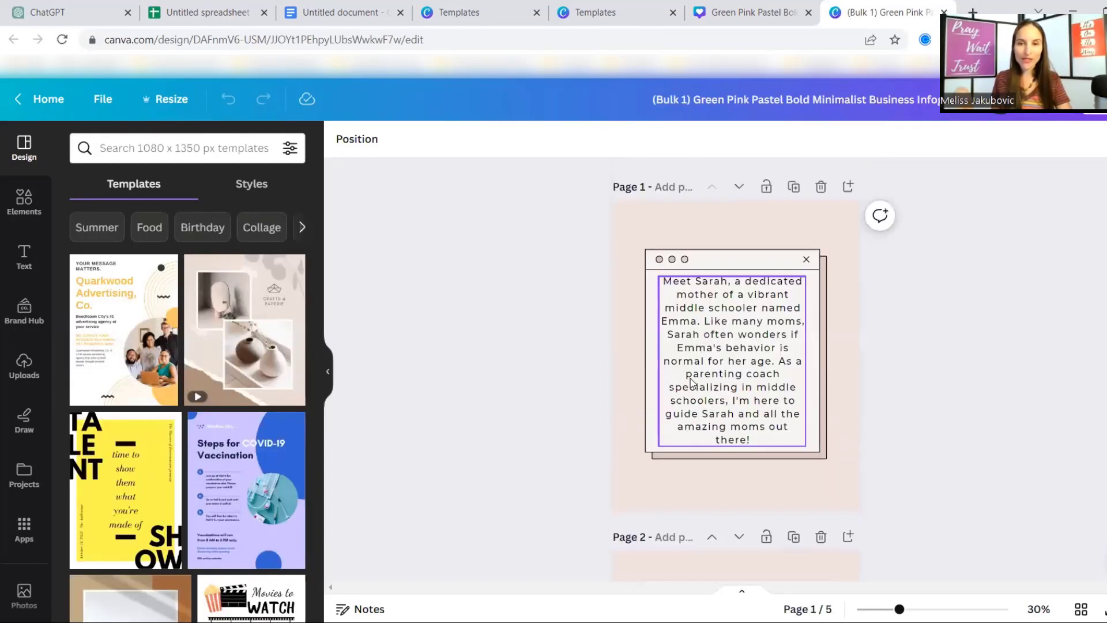
click(672, 361)
drag(659, 365, 651, 361)
drag(720, 367, 719, 367)
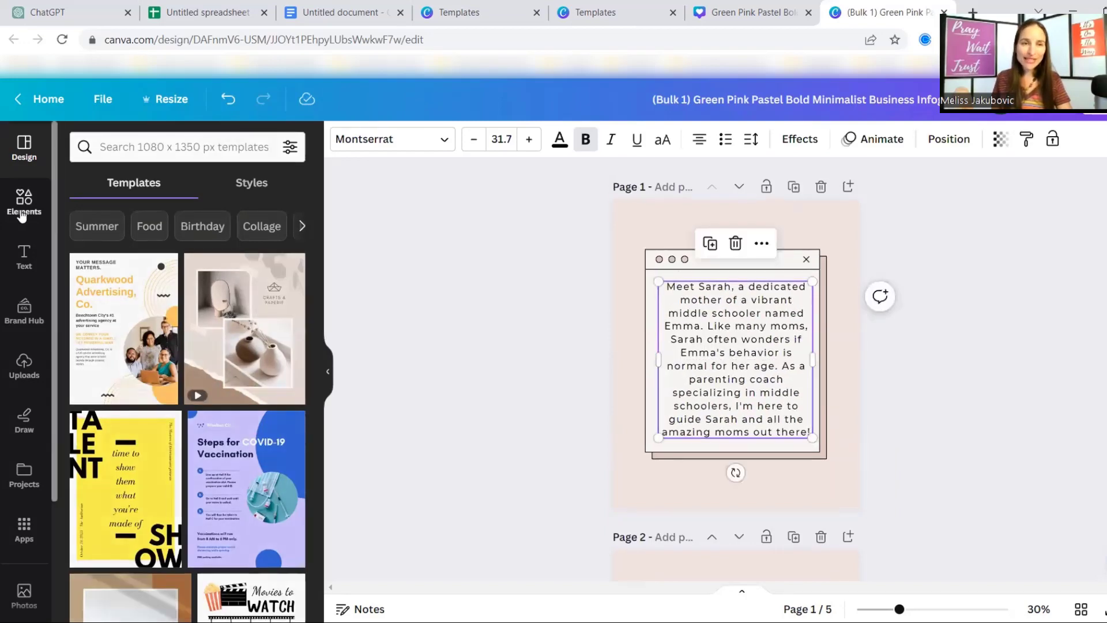
Step: Add the kneeling mother-and-child graphic from an element search for "parents" and place it in page 1's lower-left corner, about 268 × 341
click(132, 158)
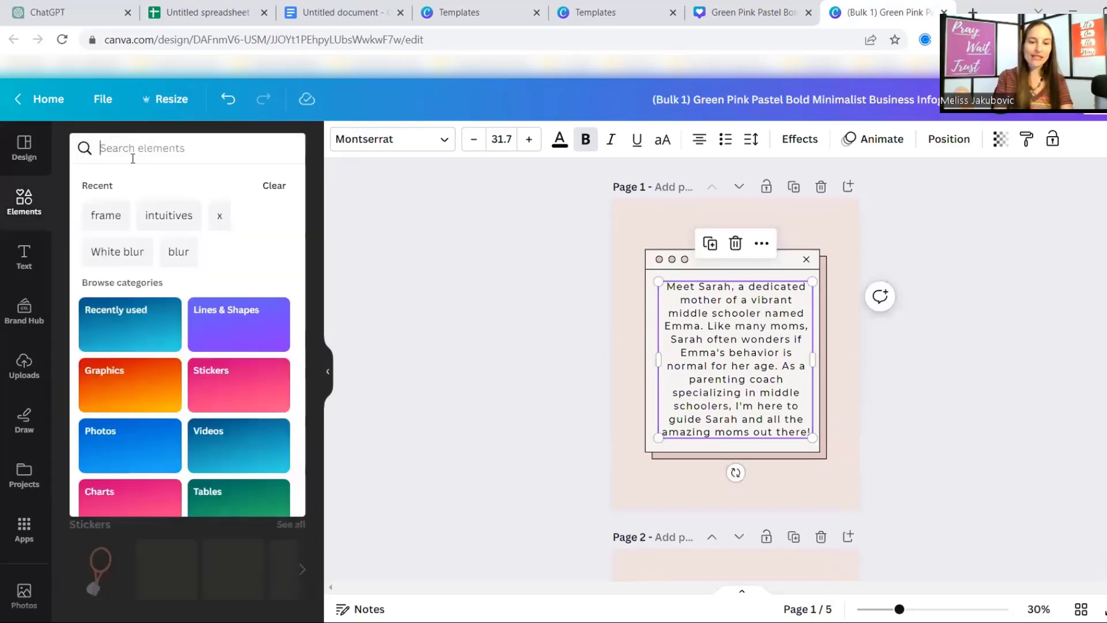
text(parents)
key(Return)
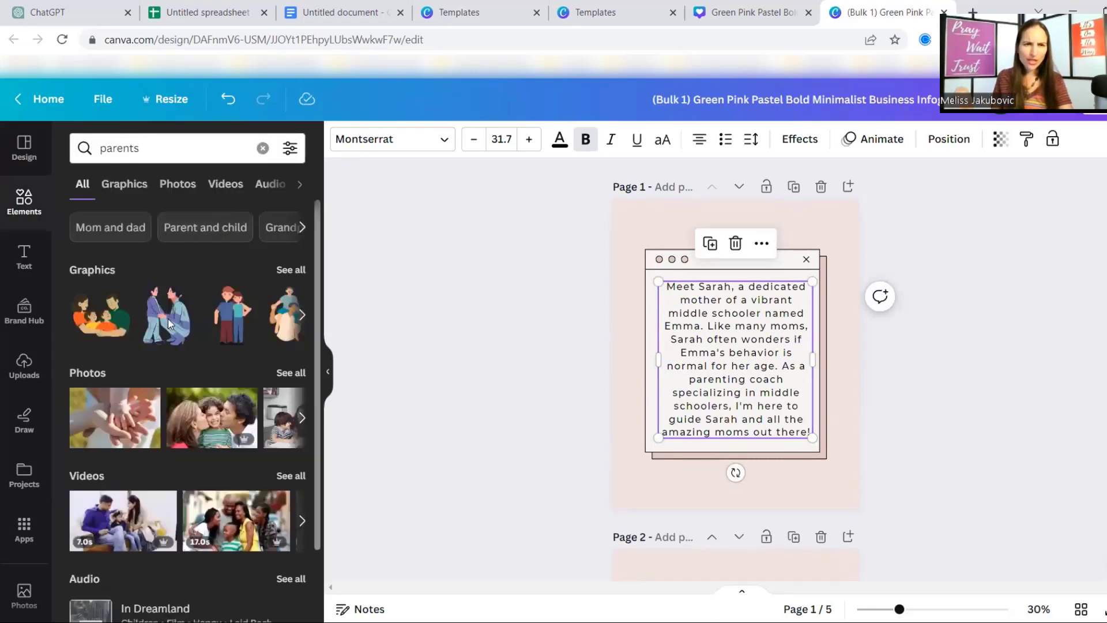
click(169, 325)
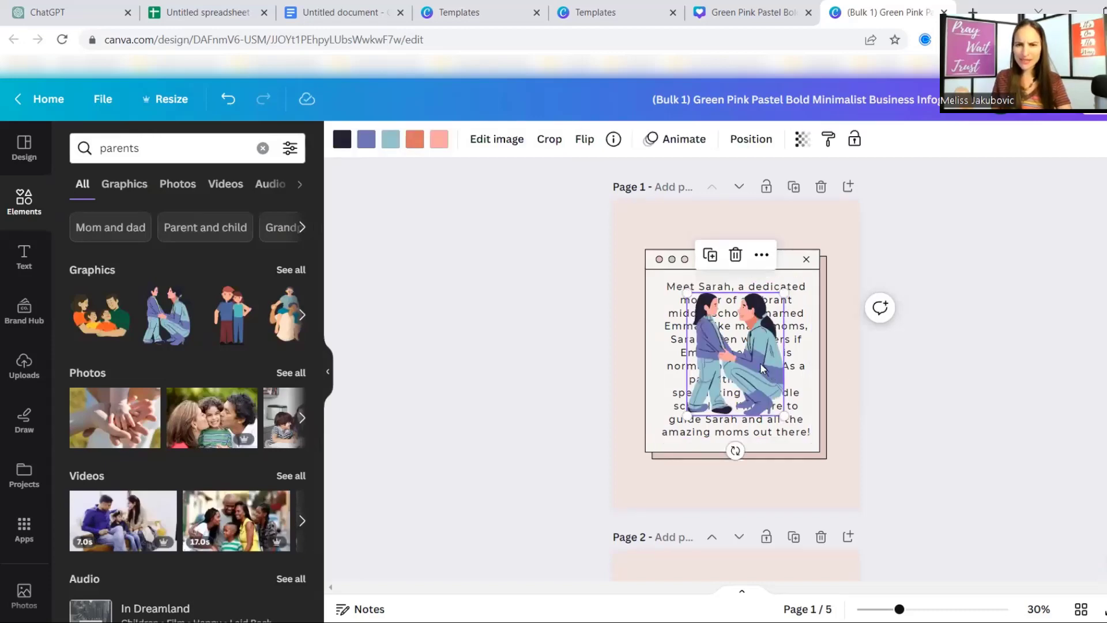
drag(714, 428, 646, 512)
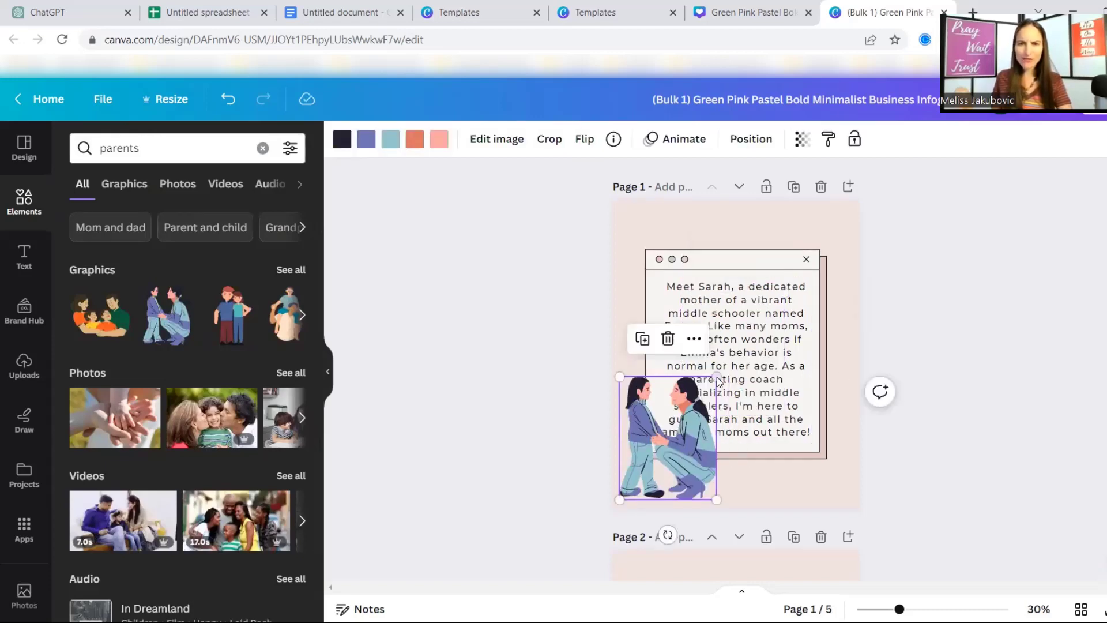
drag(718, 379, 682, 424)
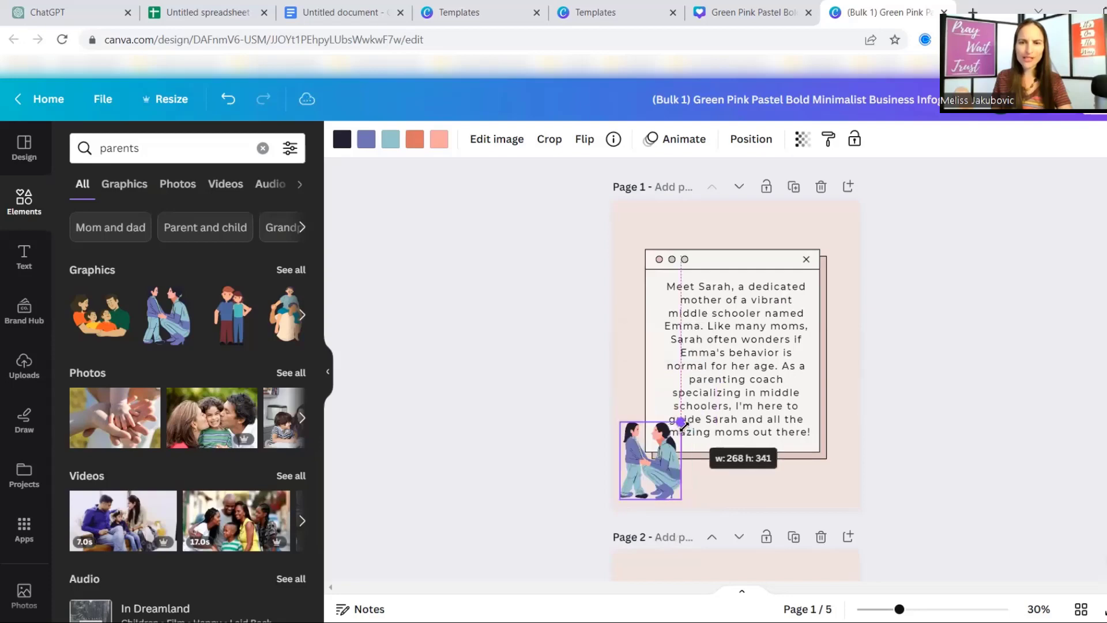
Step: Move page 1's window frame and its text together slightly upward and enlarge them to about 844 × 975
drag(752, 403, 785, 362)
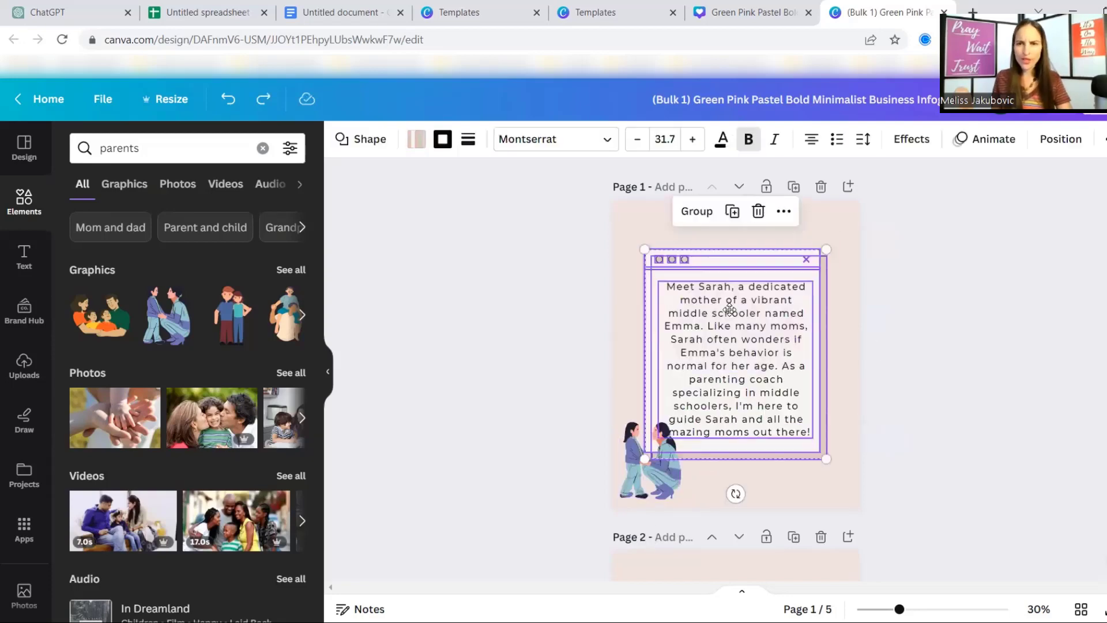
drag(727, 303, 720, 291)
drag(657, 431, 640, 458)
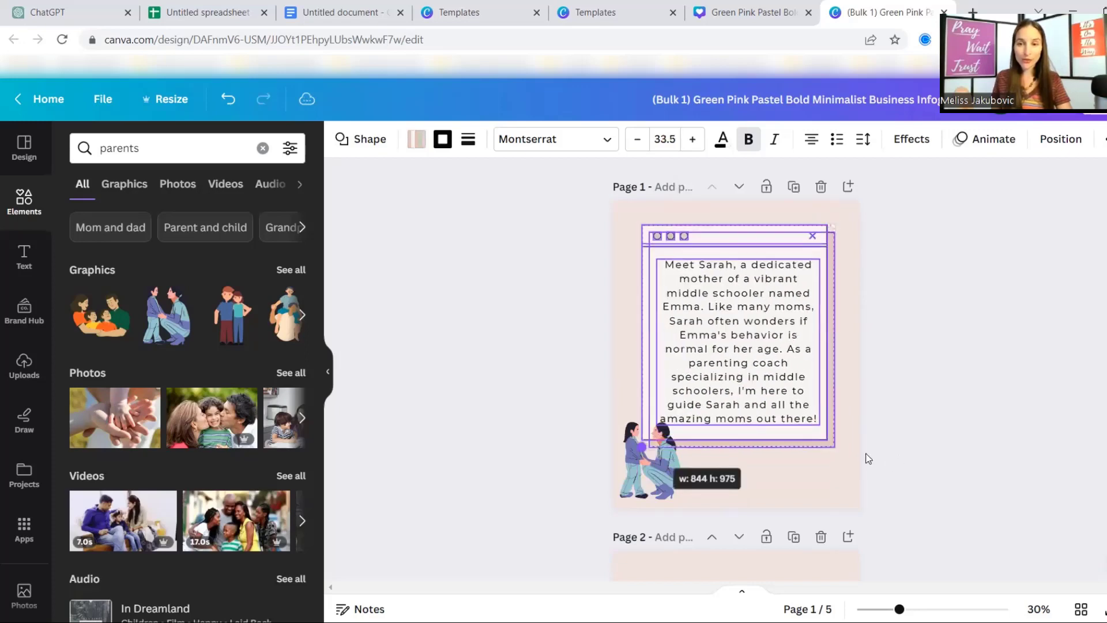
click(840, 489)
scroll(843, 475, down, 4)
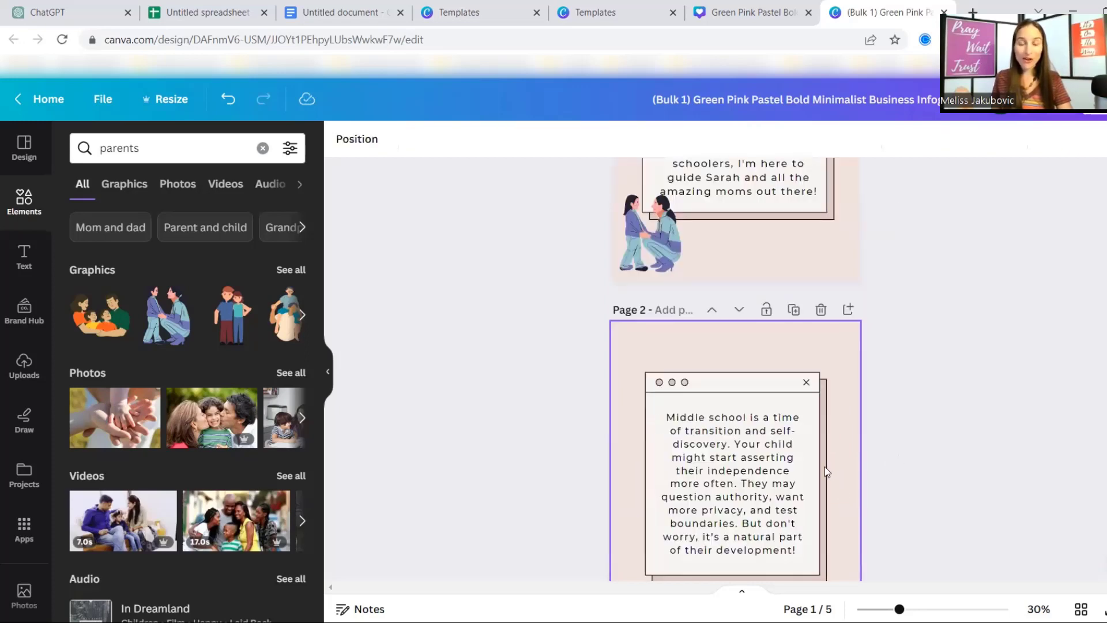
scroll(829, 473, down, 10)
scroll(824, 466, down, 8)
scroll(943, 441, down, 1)
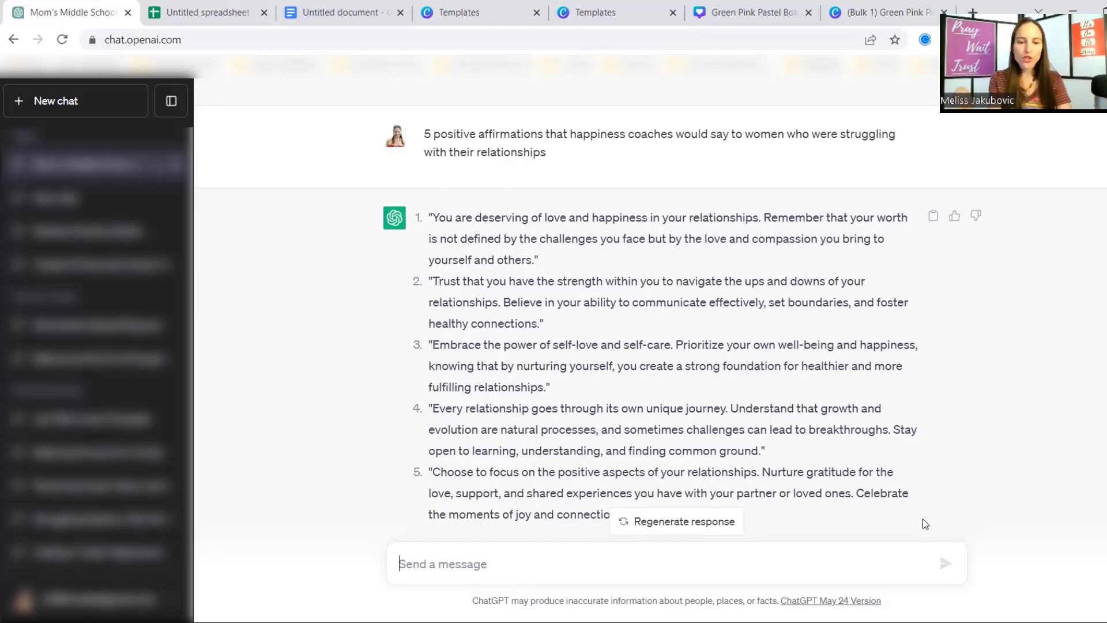
Step: Write a ChatGPT prompt as a relationship coach who would like to bust 5 myths about falling in love, requesting the information in a table format
text(as a relat)
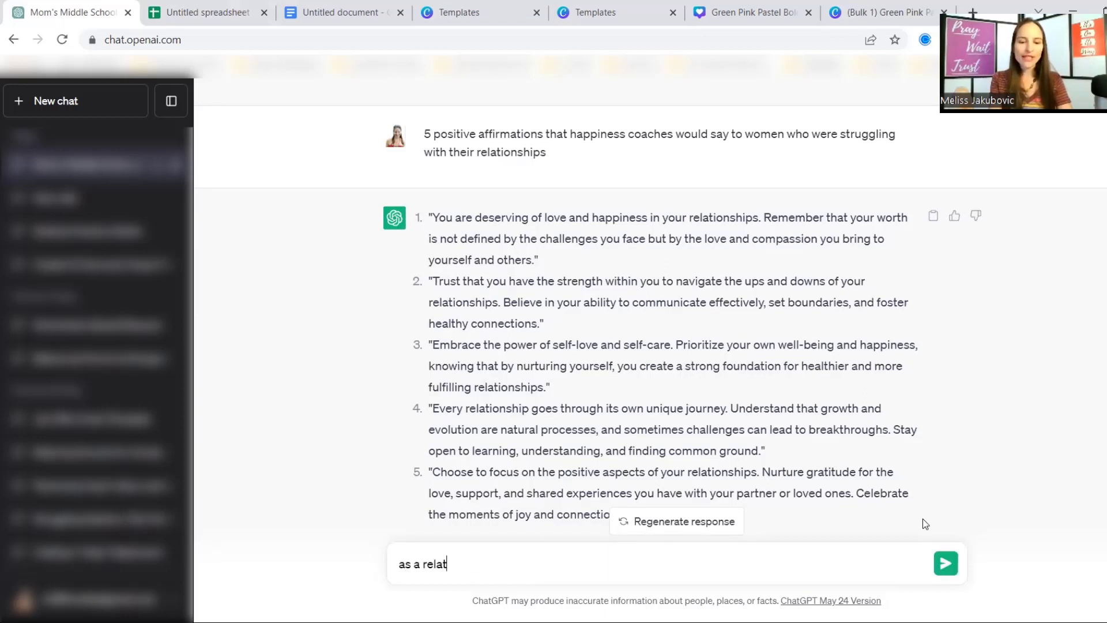
text(ionship coach, I would )
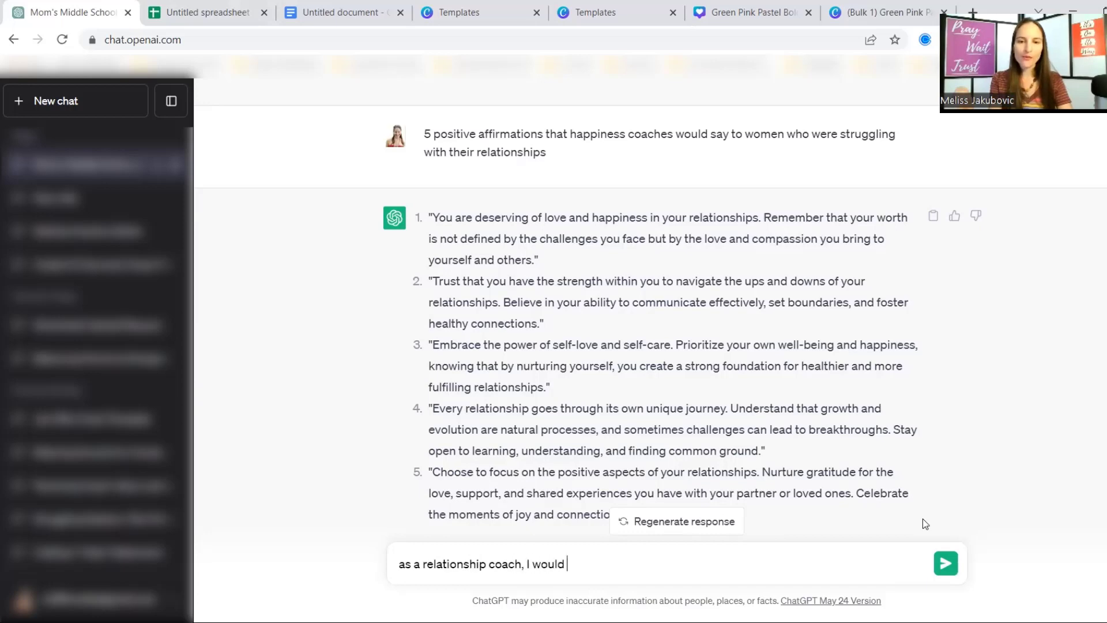
text(like to bust 5 myths about)
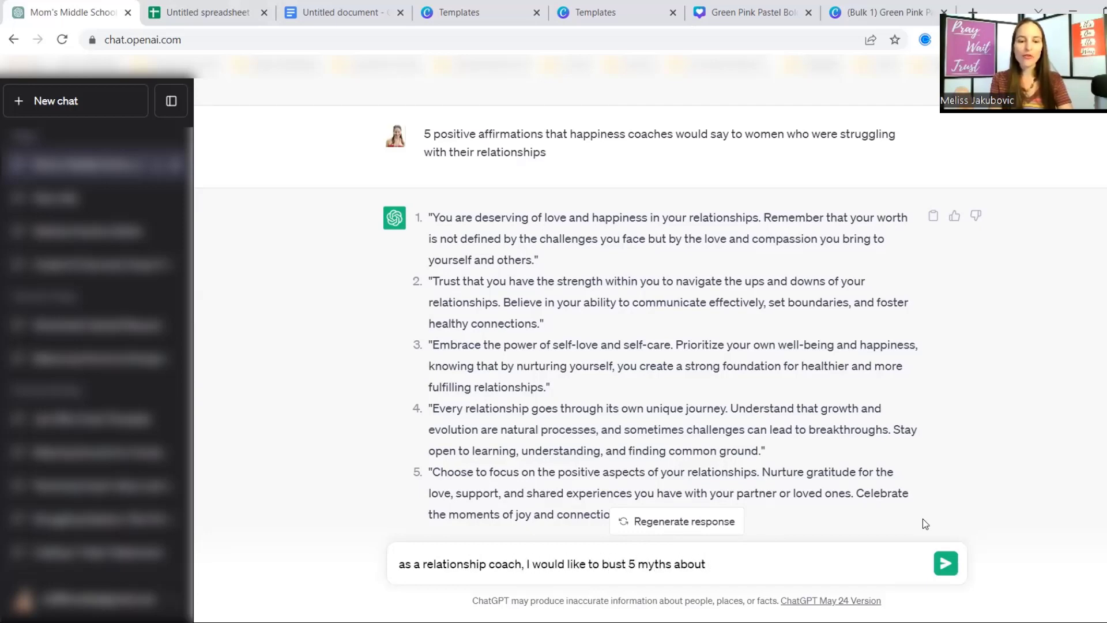
text( falling in love.)
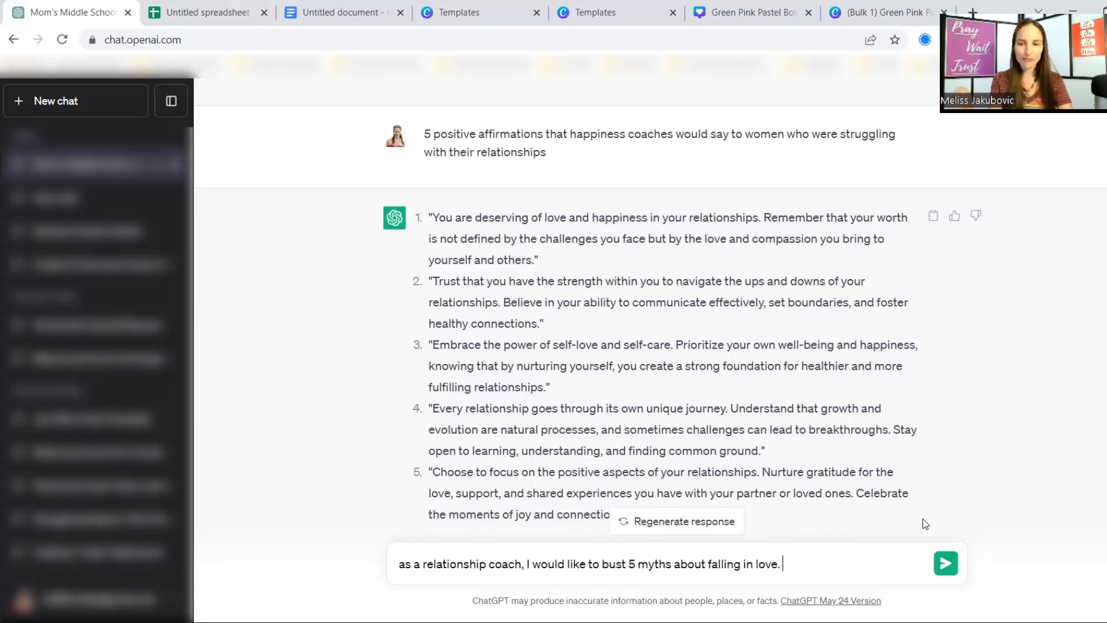
text( please)
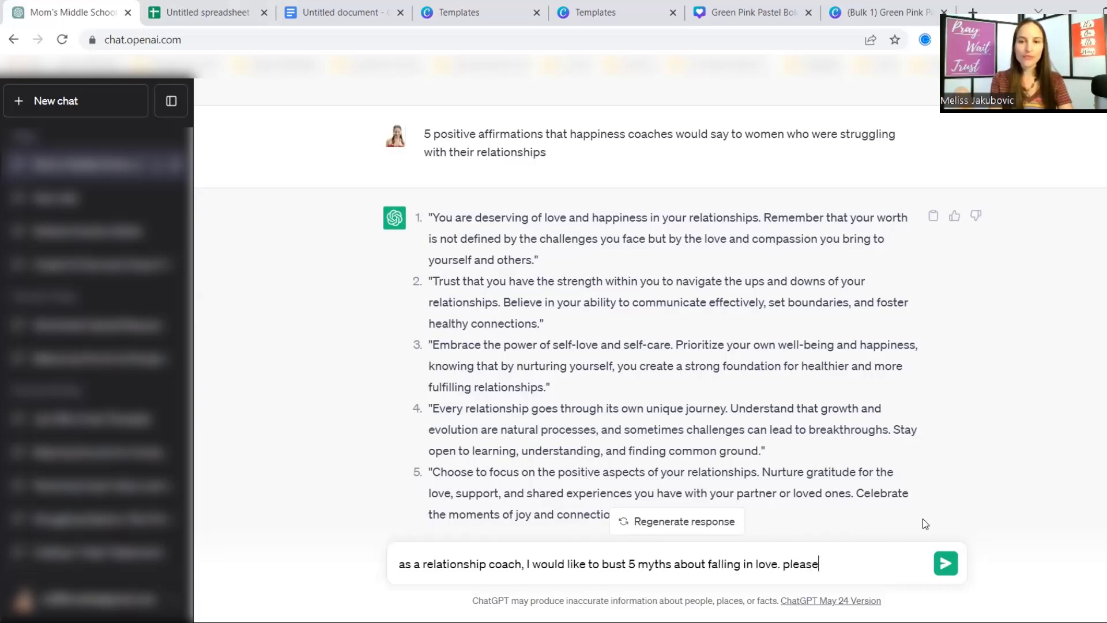
text( provide the info)
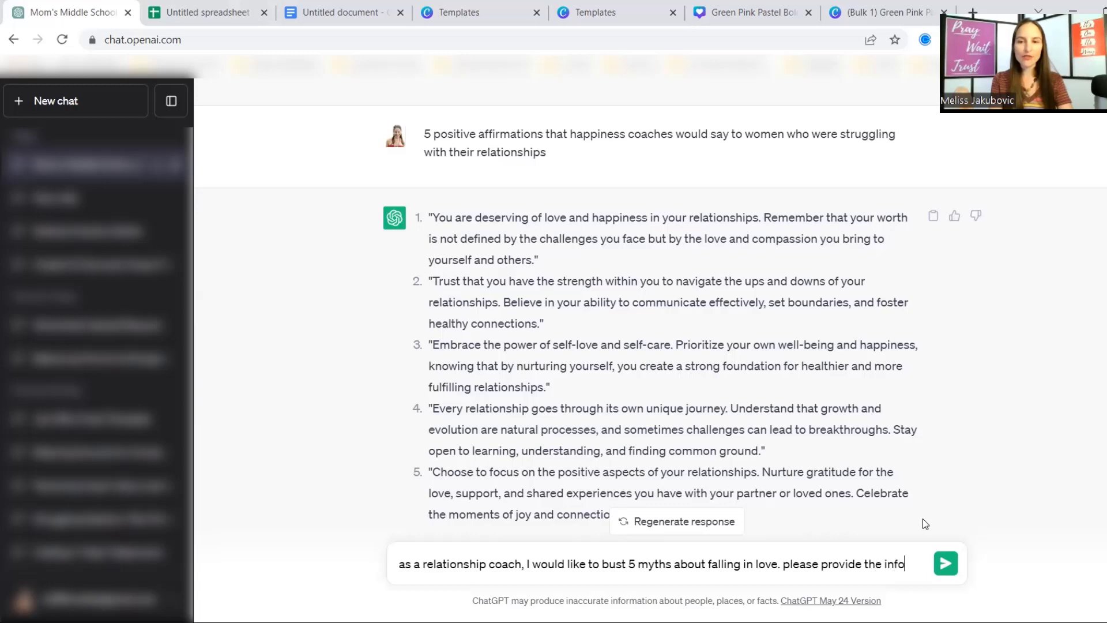
text(ratmion in a table format)
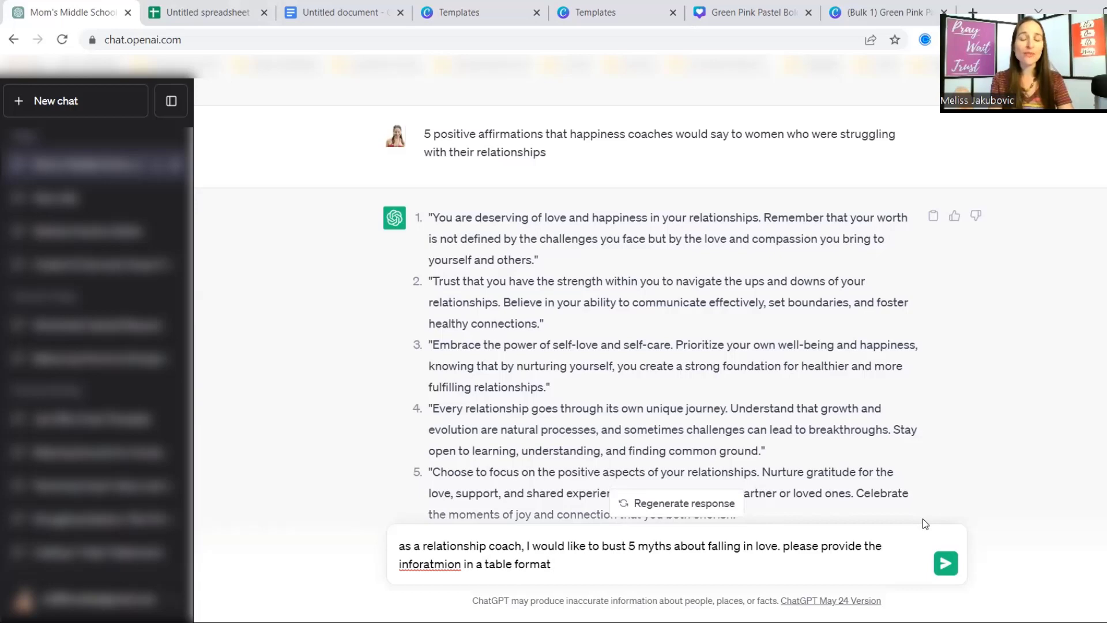
Step: Complete the prompt with columns A) Myth and B) Busting the myth, ask for anything else needed and a YES if understood, and send it
text(with A) Myth, B)
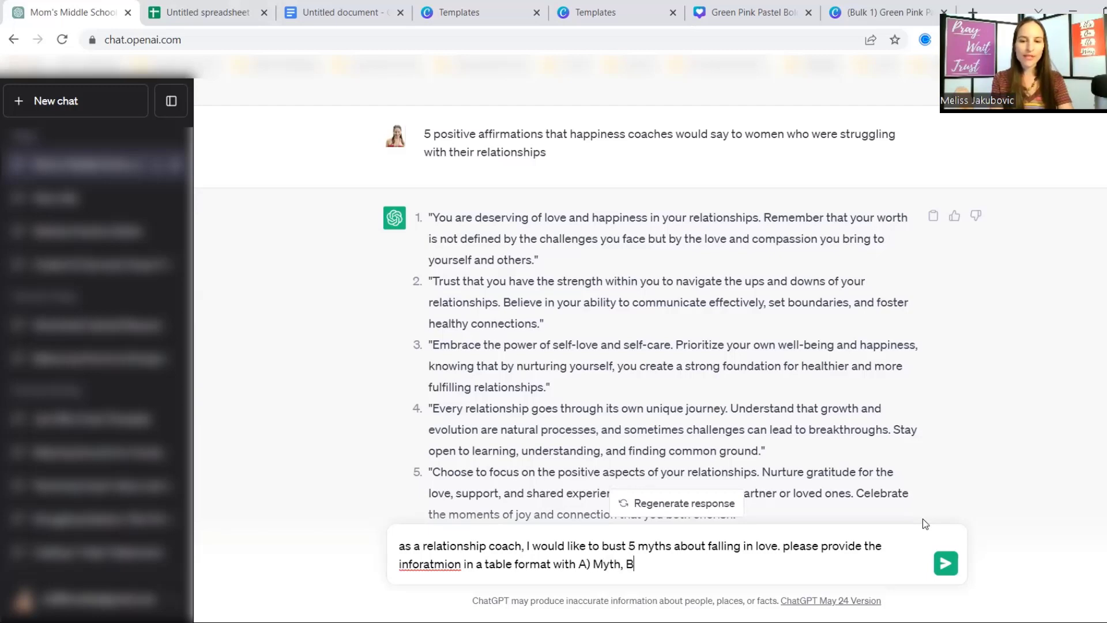
text() Busting t)
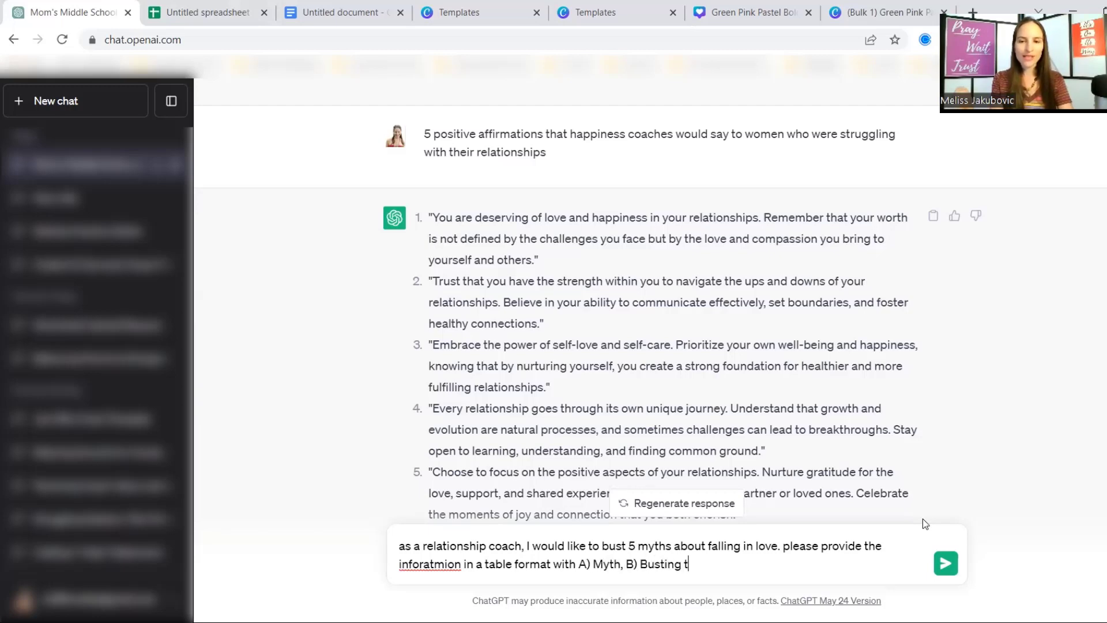
text(he myth. let me know if there )
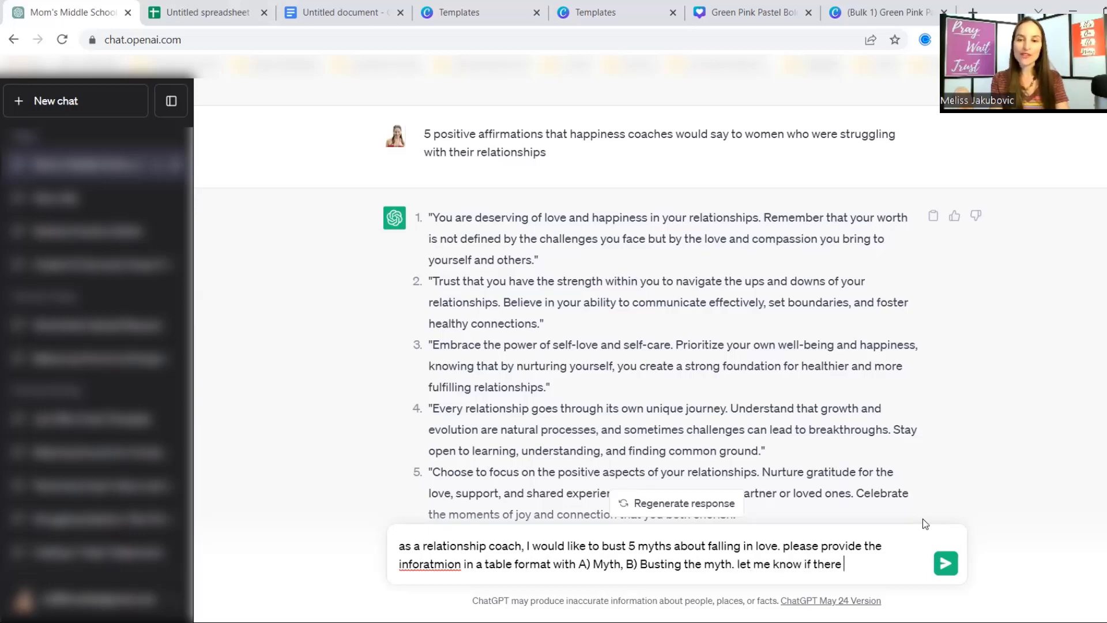
text(is anything else you )
text(need and if you understa)
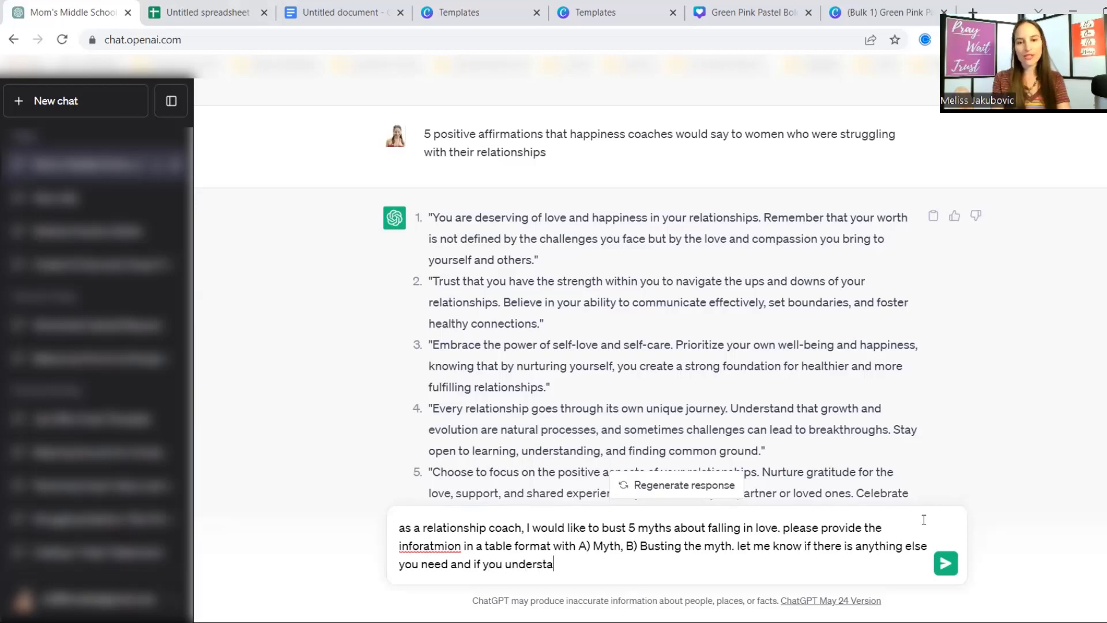
text(nd say YES)
key(Return)
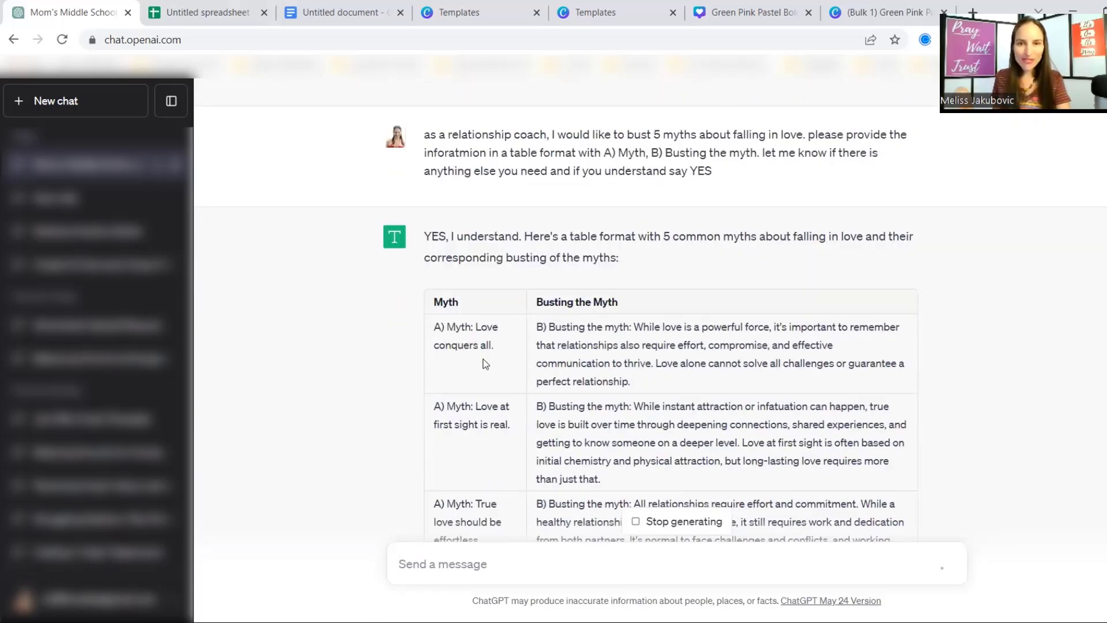
Step: Copy ChatGPT's entire myth-busting response and replace the Google Docs document's contents with it
scroll(646, 369, down, 5)
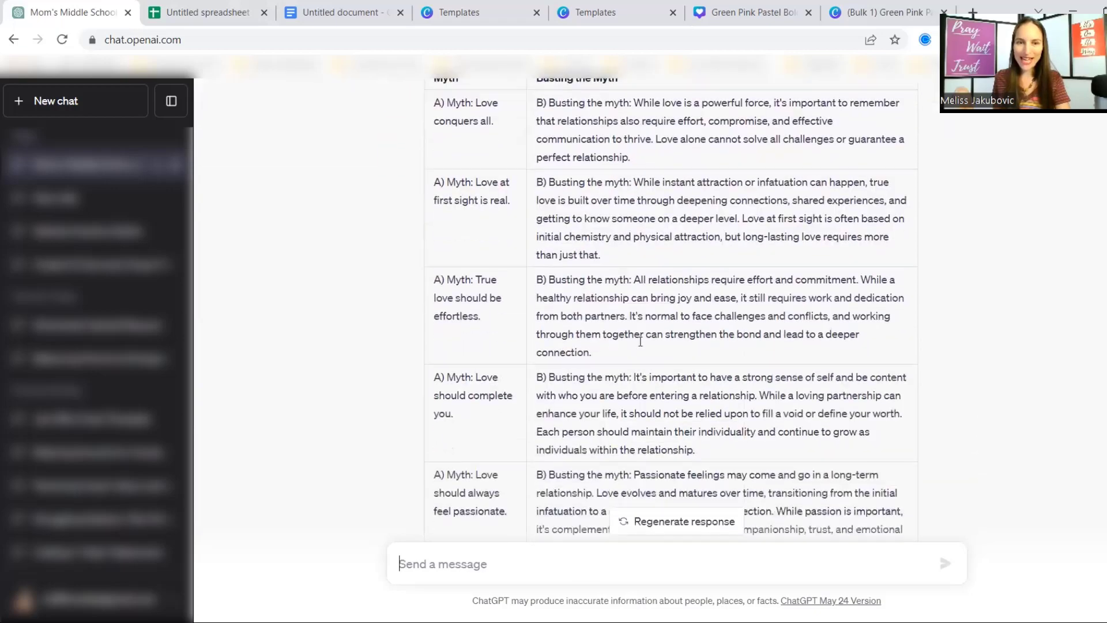
scroll(640, 350, up, 2)
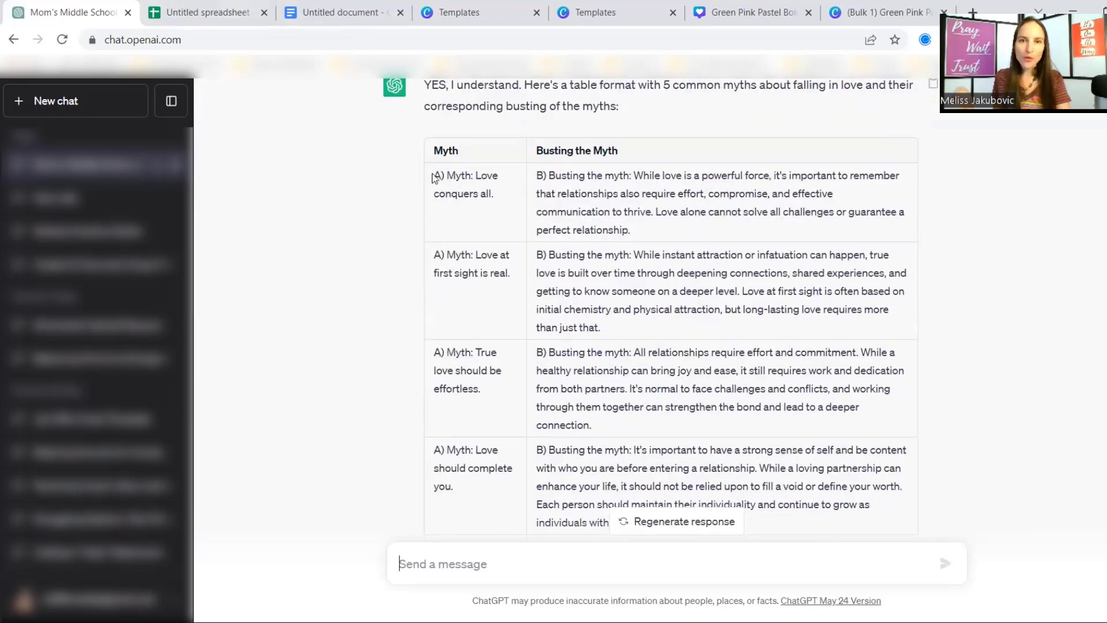
scroll(776, 206, up, 4)
click(933, 311)
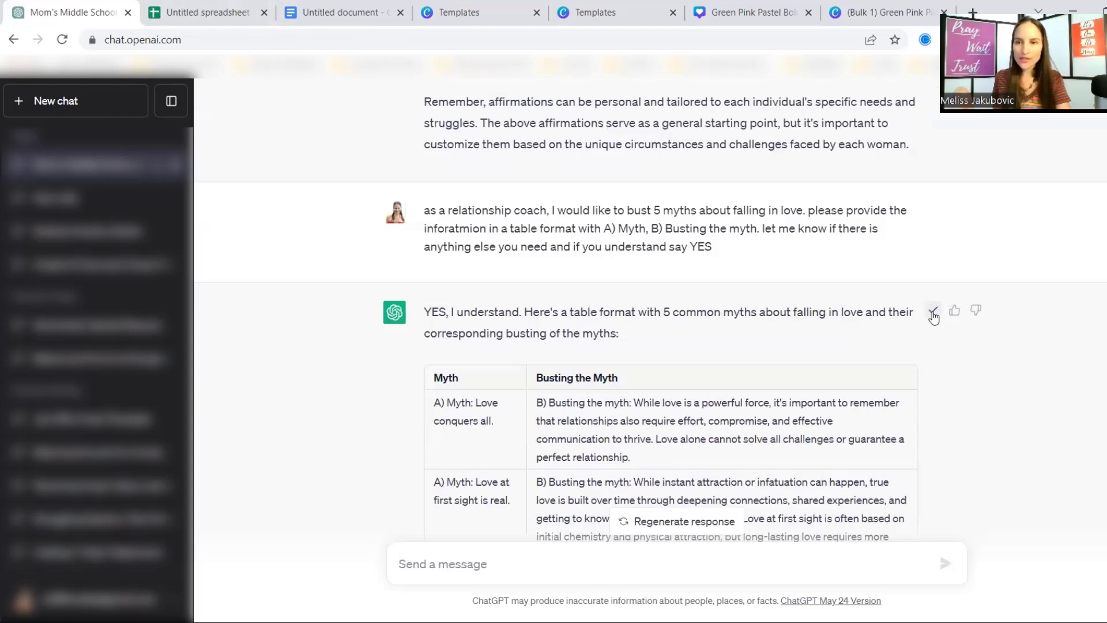
click(349, 14)
click(366, 291)
key(ctrl+a)
key(BackSpace)
key(ctrl+v)
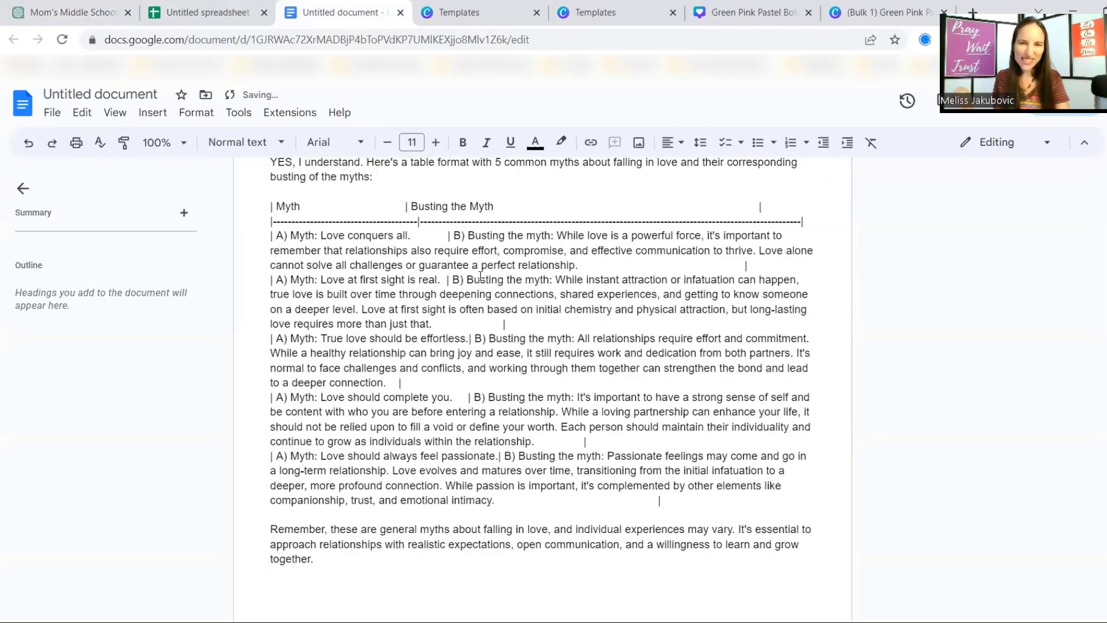
Step: Copy only the Myth and Busting the Myth table from ChatGPT and replace the Google Docs document's contents with it
click(92, 14)
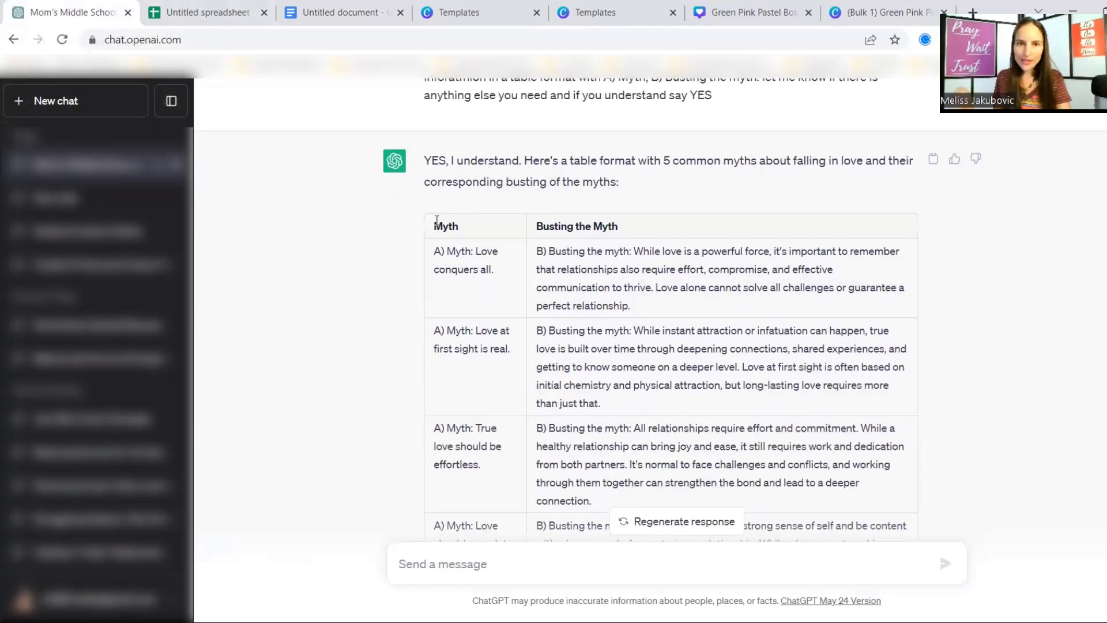
drag(431, 226, 667, 373)
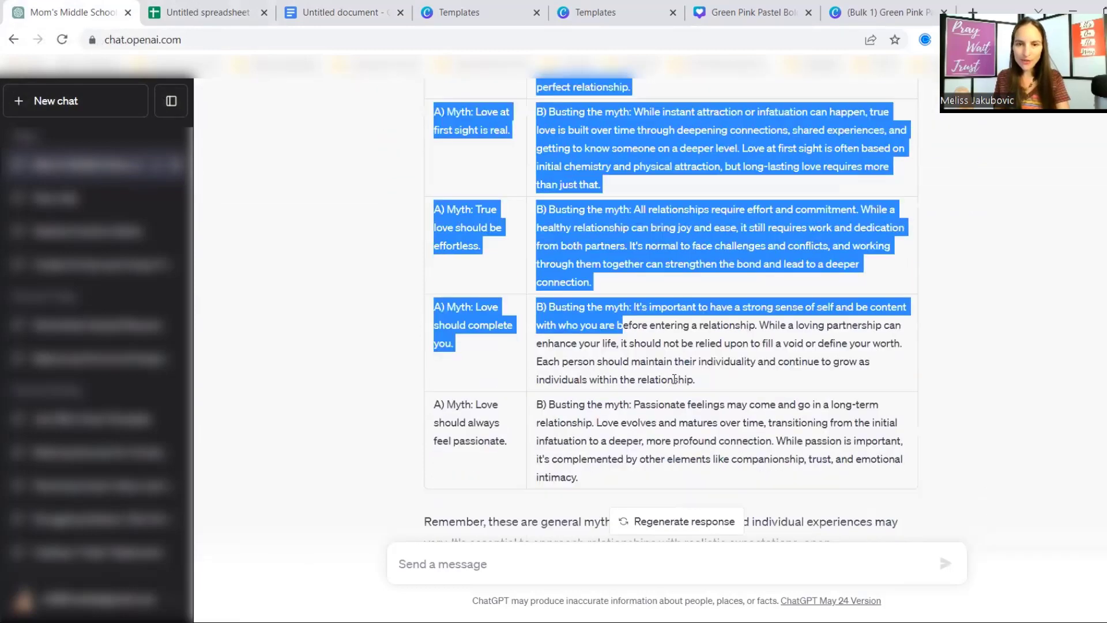
drag(694, 409, 701, 394)
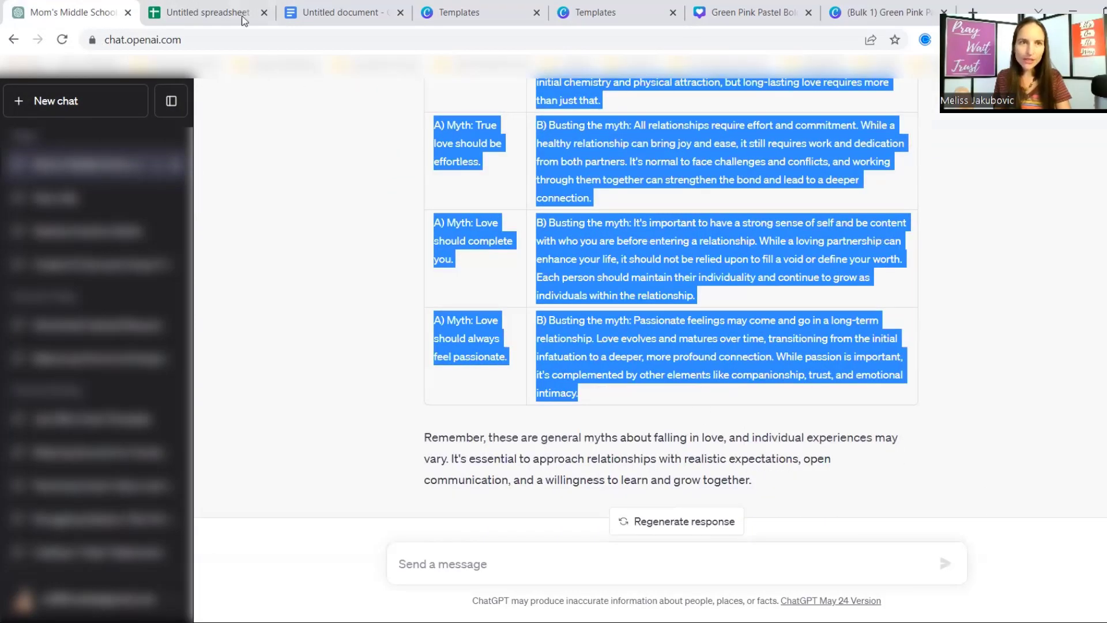
click(334, 12)
key(ctrl+a)
key(ctrl+v)
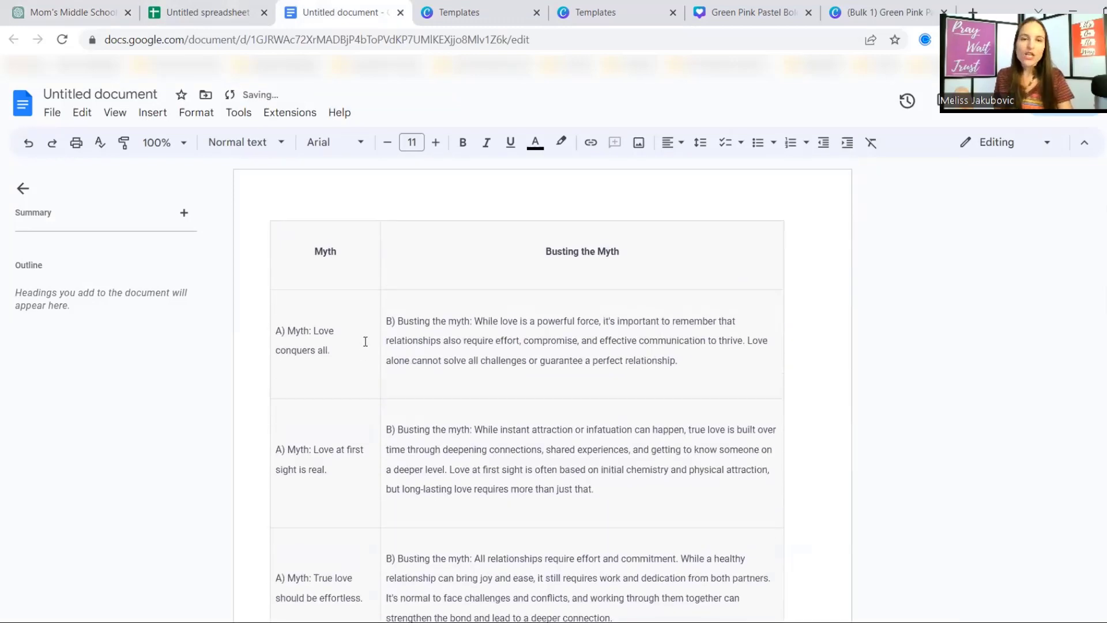
Step: Replace the old text in the Google Sheets spreadsheet with the myth table from Google Docs, starting at cell A2, and widen column B
click(218, 8)
key(Delete)
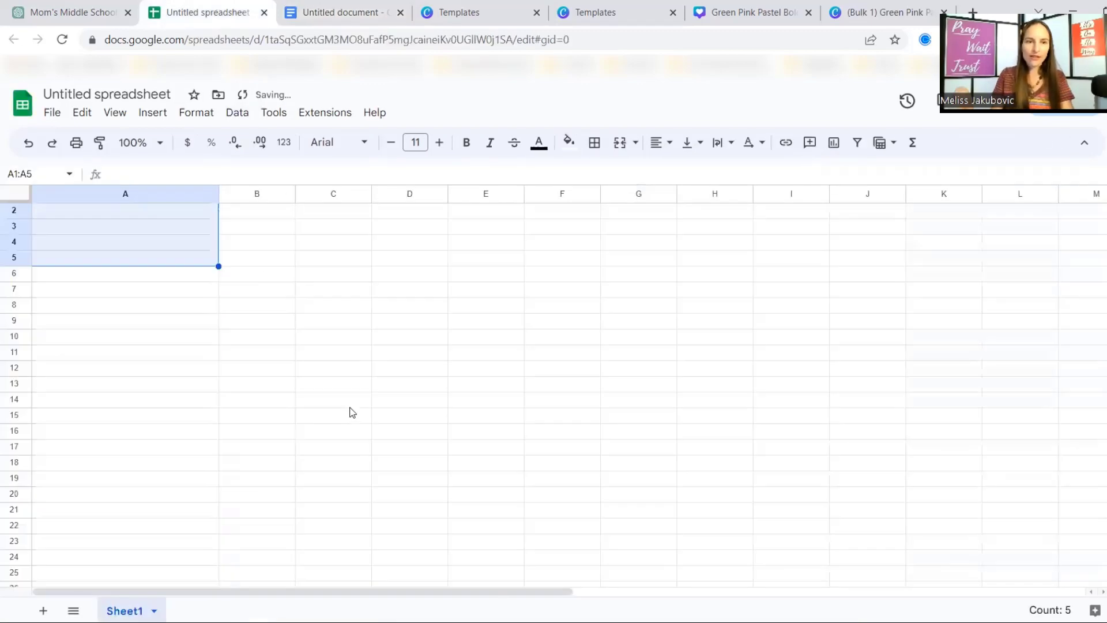
click(326, 13)
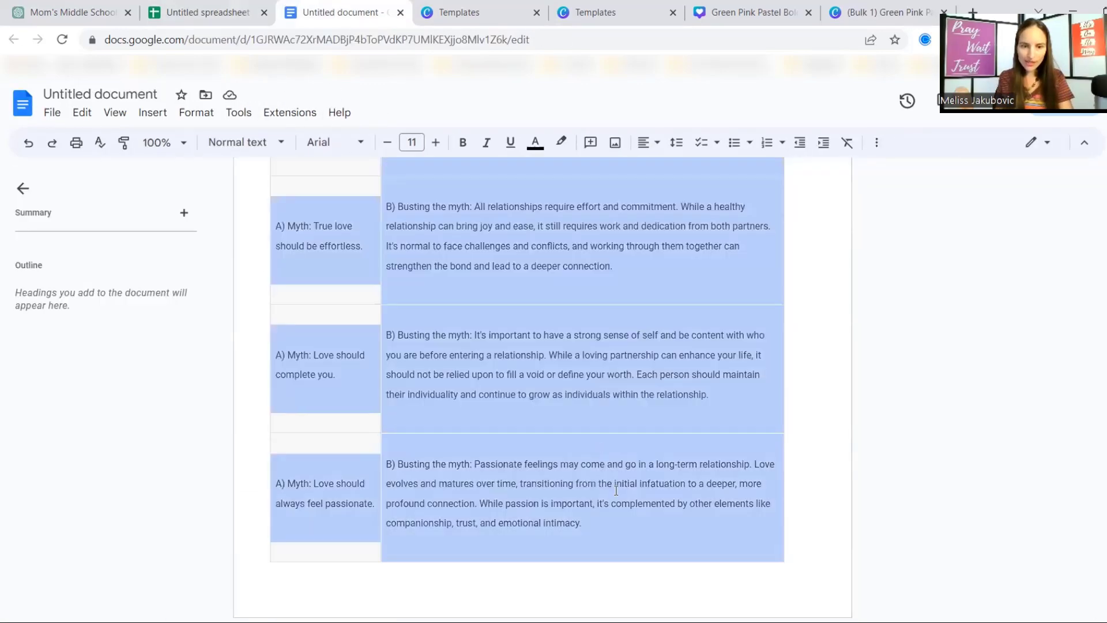
click(200, 8)
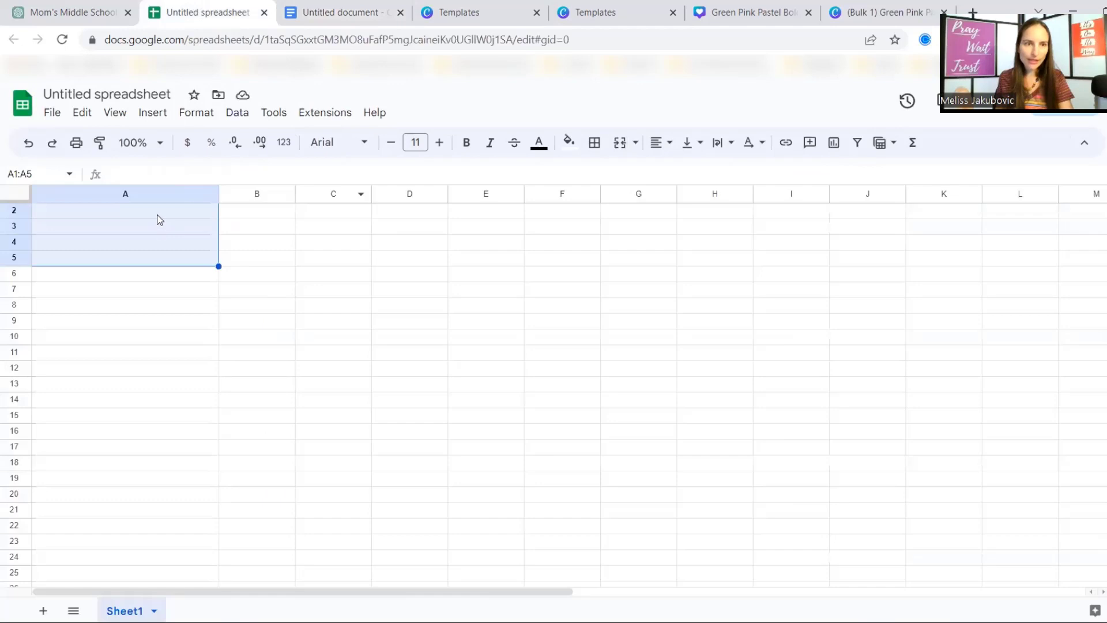
click(165, 217)
key(ctrl+v)
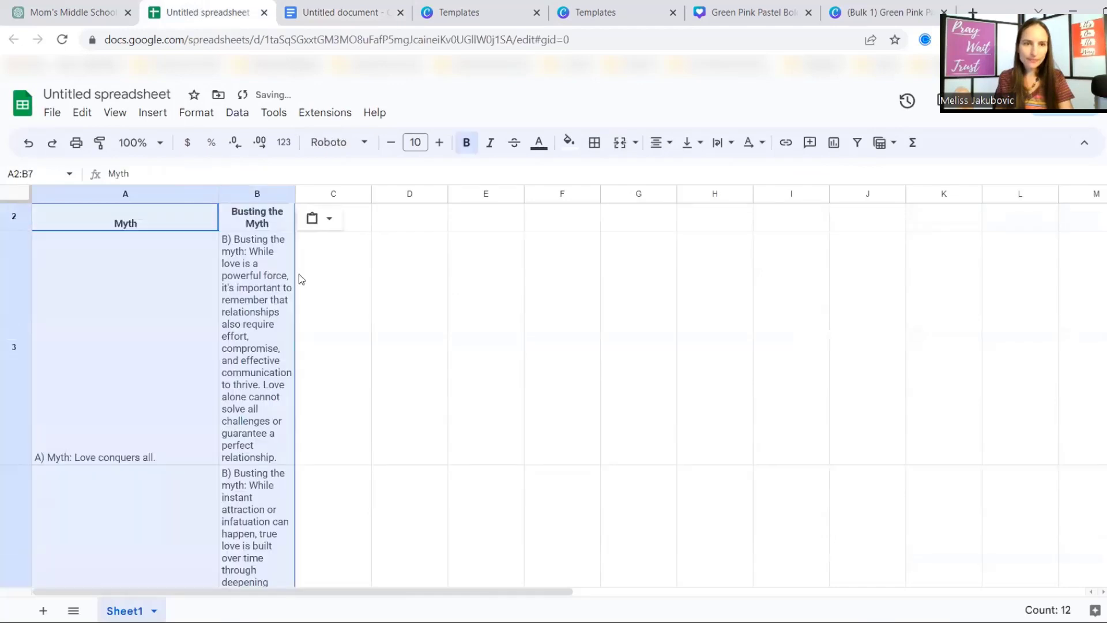
click(342, 303)
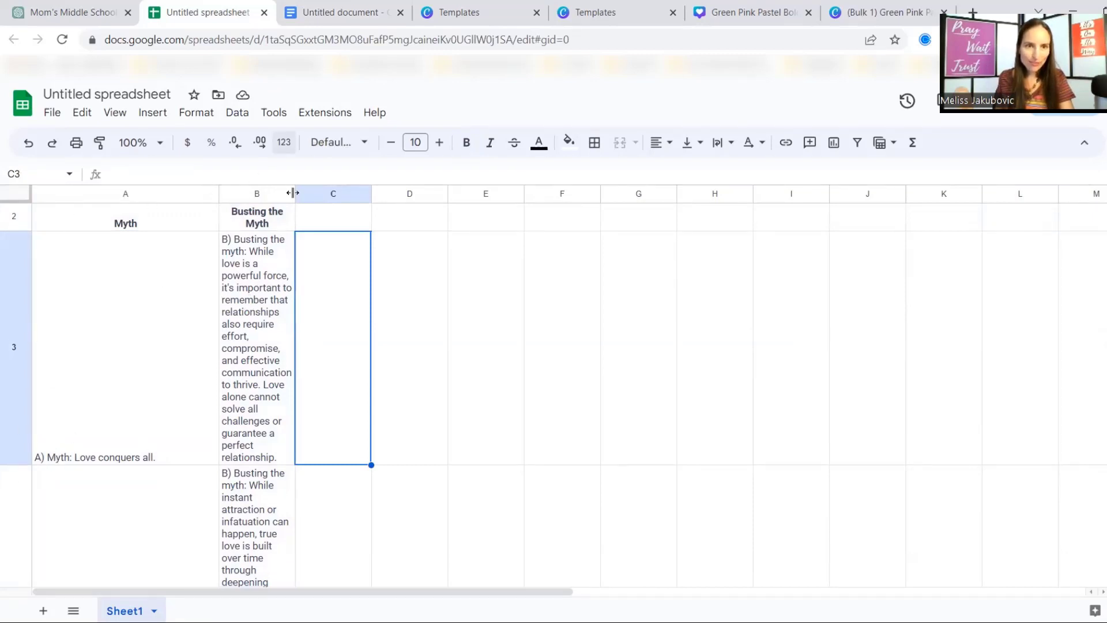
drag(300, 193, 349, 196)
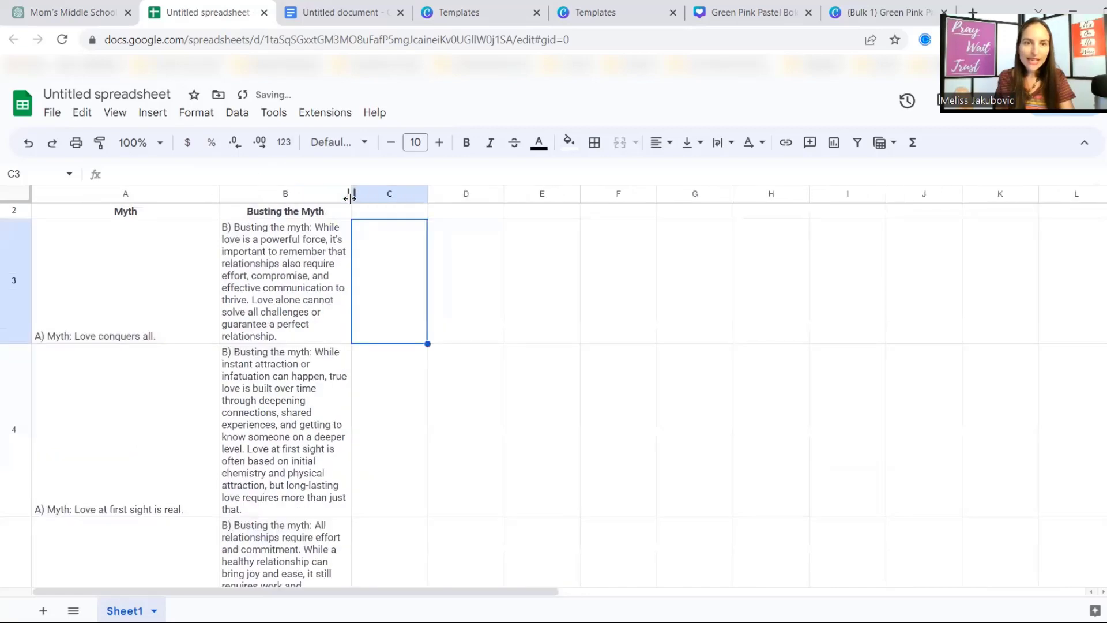
Step: Remove the "A)" and "B)" prefixes from the "Love conquers all" myth and its explanation in row 3
click(63, 339)
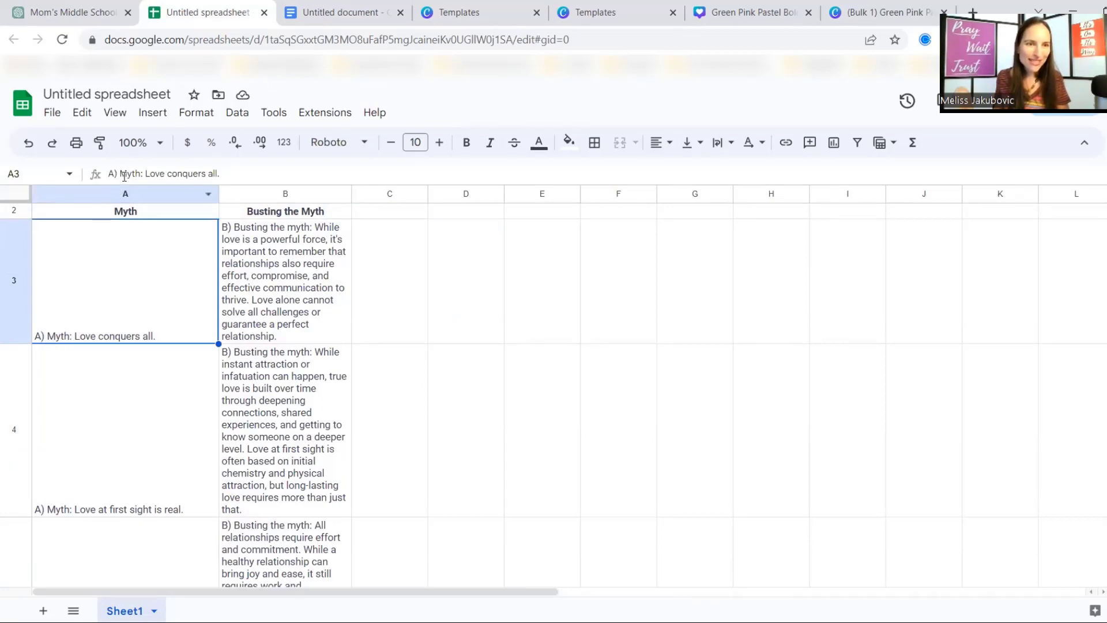
key(BackSpace)
key(BackSpace)
key(BackSpace)
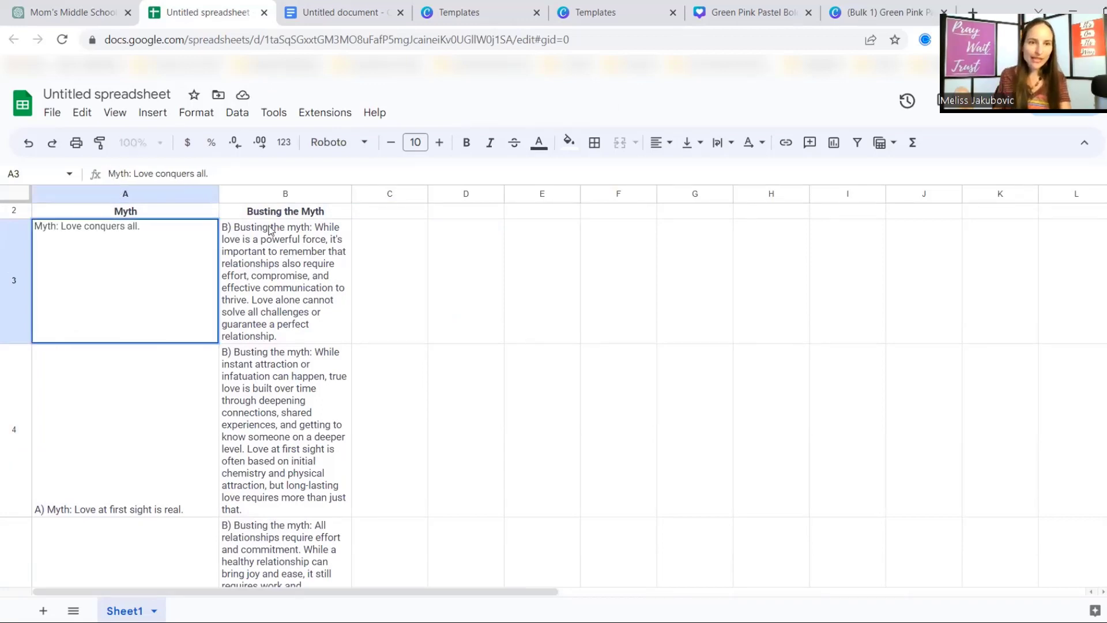
click(236, 241)
click(122, 174)
key(BackSpace)
key(BackSpace)
key(BackSpace)
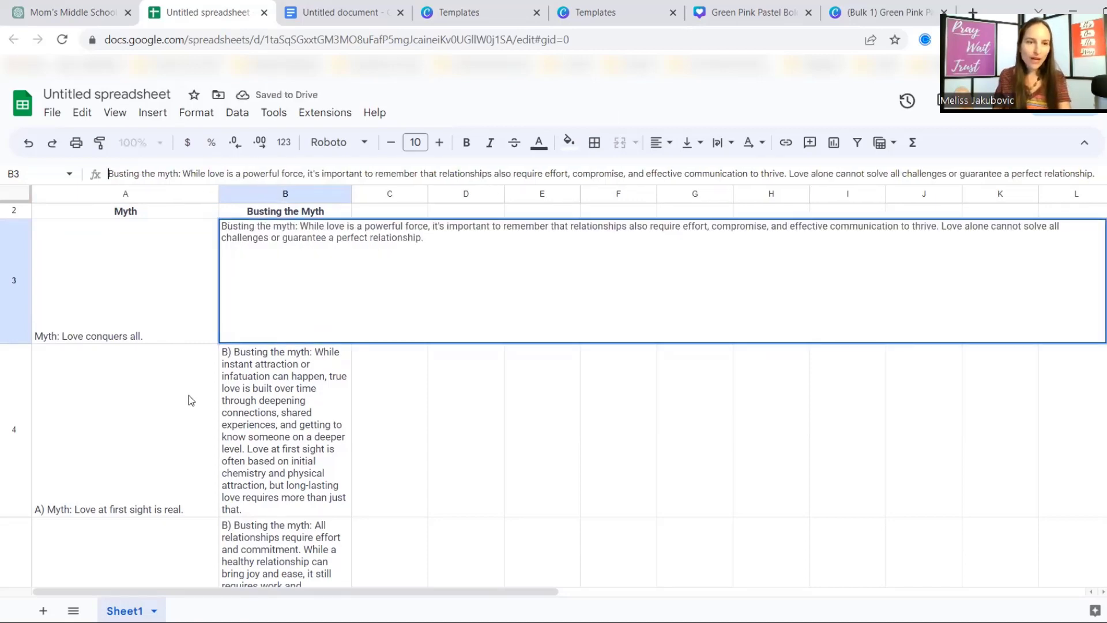
Step: Remove the "A)" and "B)" prefixes from the "Love at first sight is real" myth and its explanation in row 4
click(191, 400)
key(BackSpace)
key(BackSpace)
key(BackSpace)
click(257, 386)
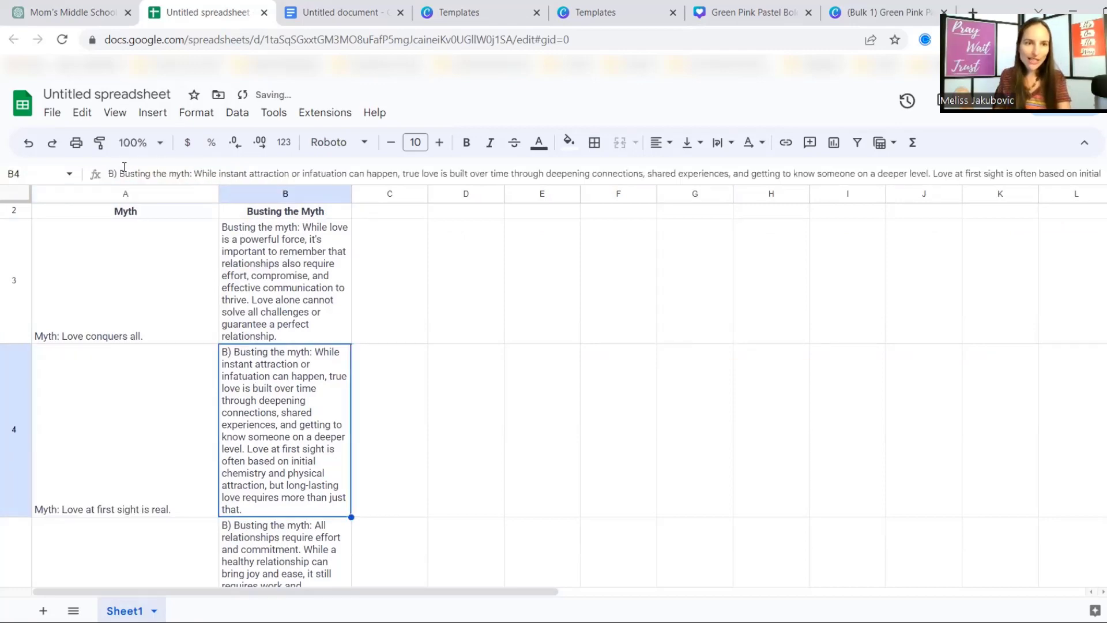
key(BackSpace)
key(BackSpace)
key(BackSpace)
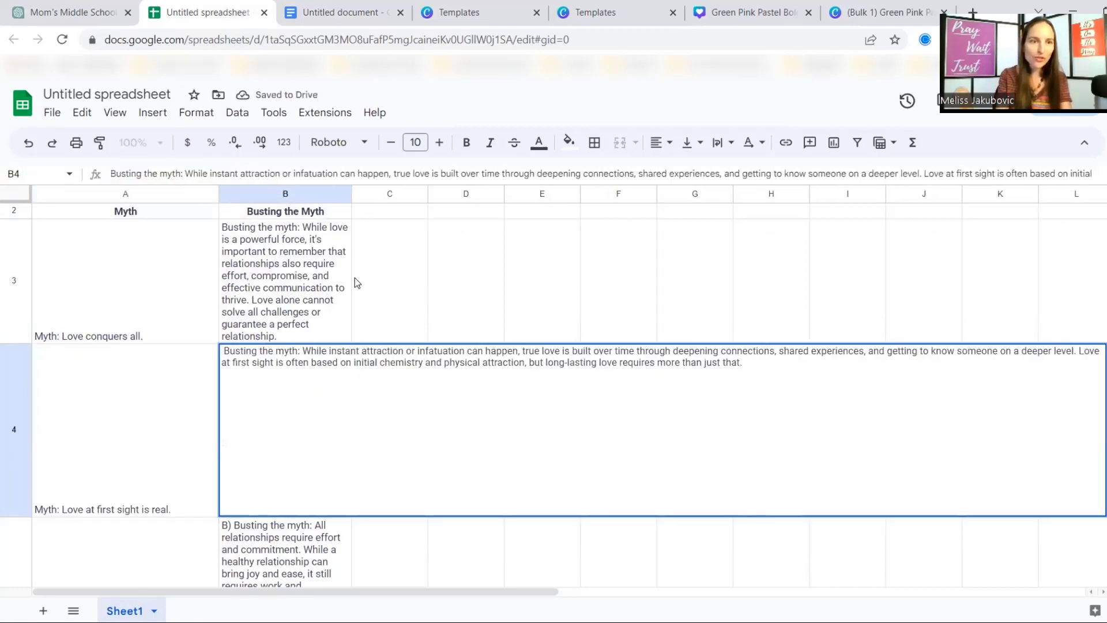
Step: Remove the "A)" and "B)" prefixes from the "True love should be effortless" myth and its explanation in row 5
click(102, 522)
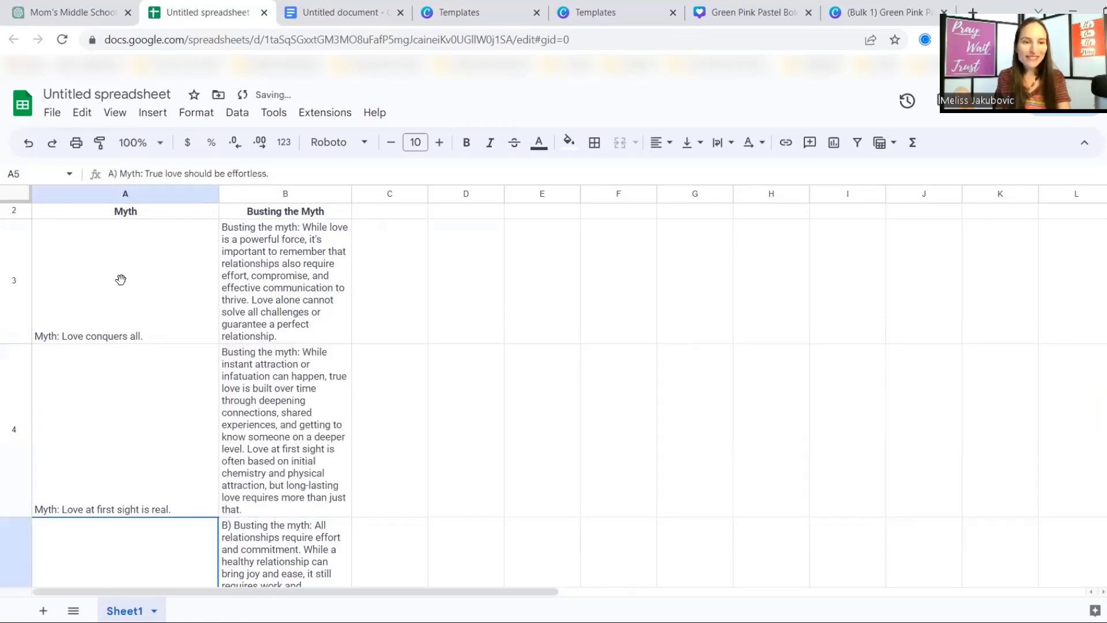
click(118, 174)
key(BackSpace)
key(BackSpace)
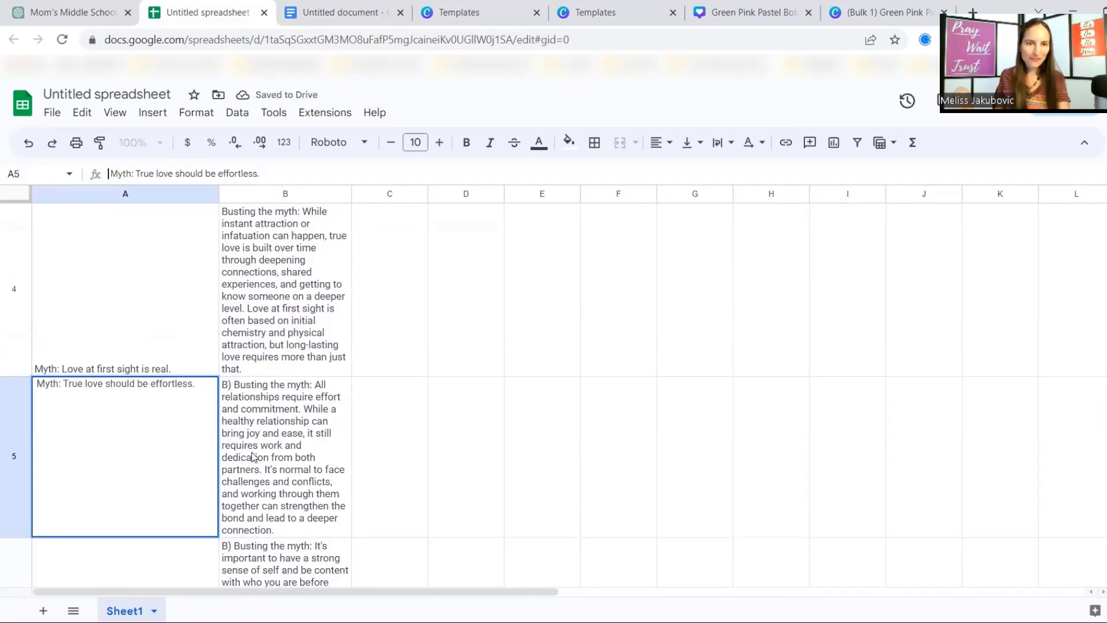
click(295, 415)
click(119, 174)
key(BackSpace)
key(BackSpace)
key(BackSpace)
Step: Remove the "A)" and "B)" prefixes from the "Love should complete you" myth and its explanation in row 6
scroll(165, 344, down, 6)
click(167, 507)
scroll(217, 392, up, 5)
click(173, 427)
click(119, 173)
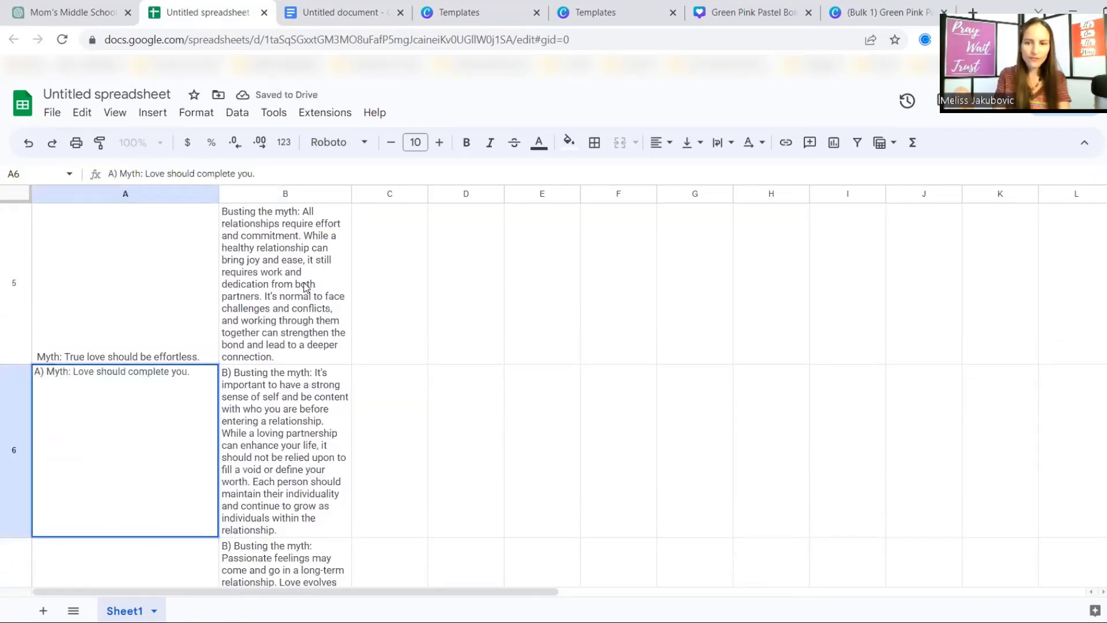
key(BackSpace)
key(BackSpace)
key(BackSpace)
click(297, 421)
click(119, 173)
key(BackSpace)
key(BackSpace)
key(BackSpace)
Step: Remove the "A)" and "B)" prefixes from the "Love should always feel passionate" myth and its explanation in row 7
click(144, 553)
click(119, 173)
key(BackSpace)
key(BackSpace)
key(BackSpace)
double_click(323, 297)
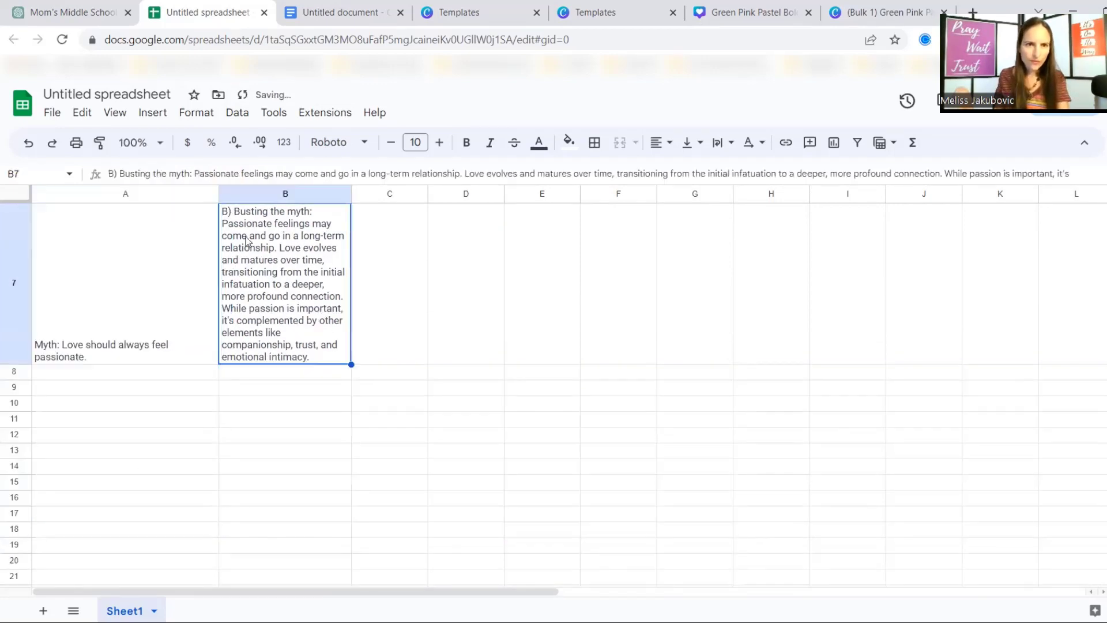
click(234, 211)
key(BackSpace)
key(BackSpace)
key(BackSpace)
click(282, 402)
scroll(282, 398, up, 10)
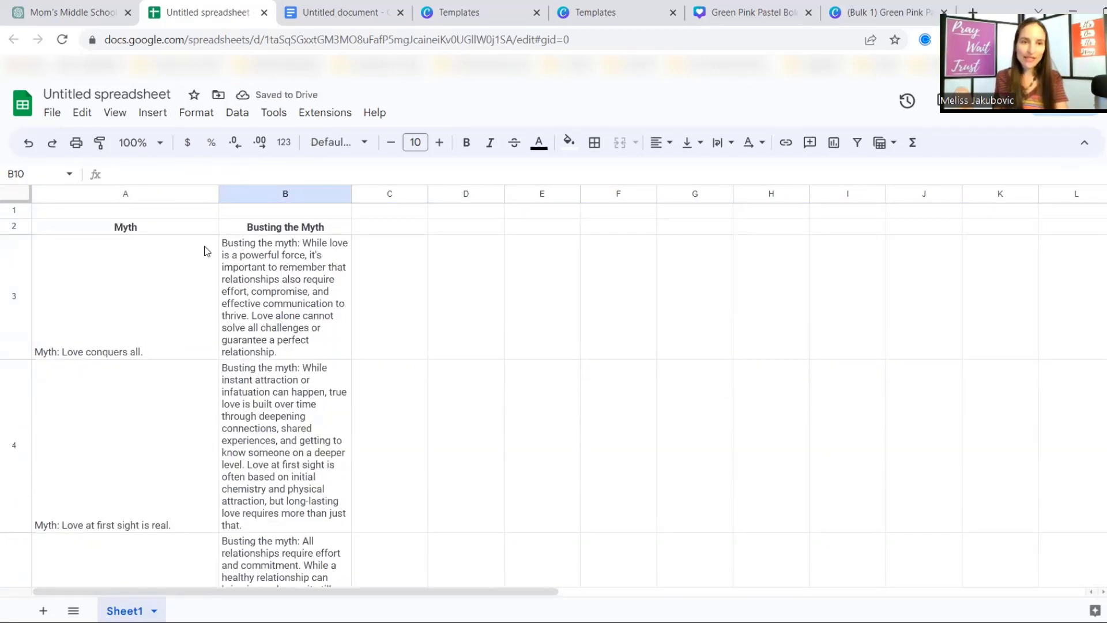
Step: Download the spreadsheet as a comma-separated values file named myth busting
click(52, 112)
mouse_move(114, 296)
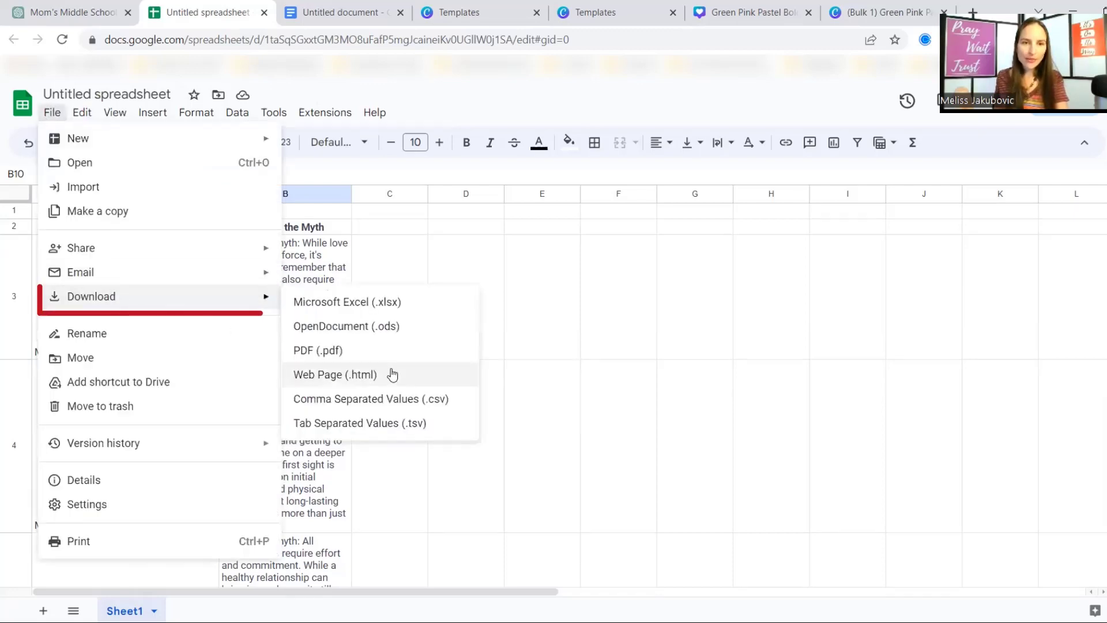
click(401, 404)
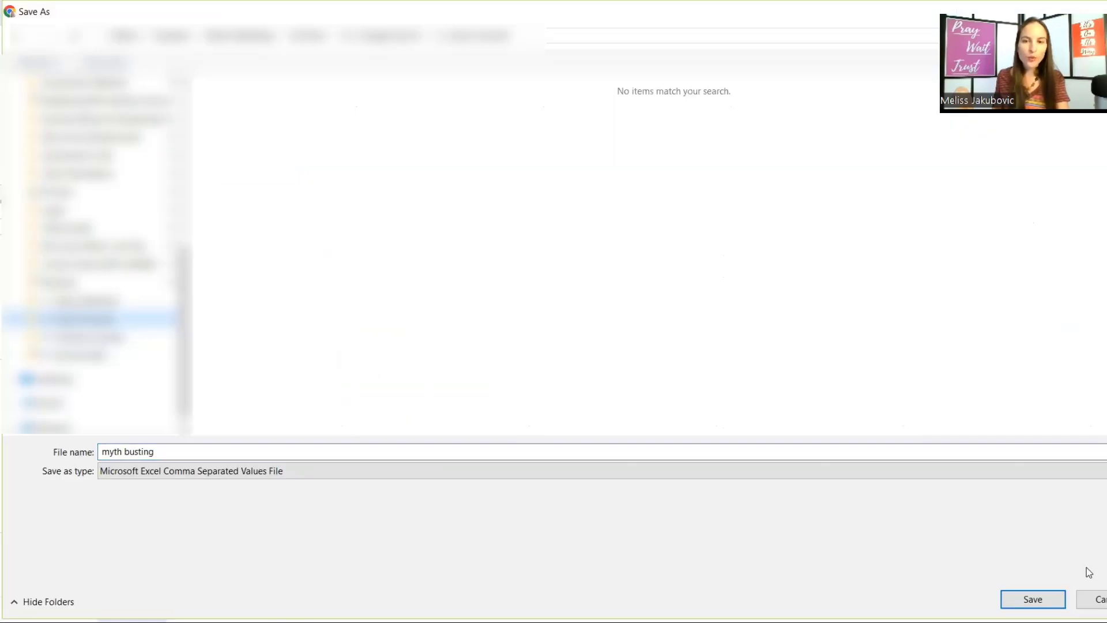
click(1024, 600)
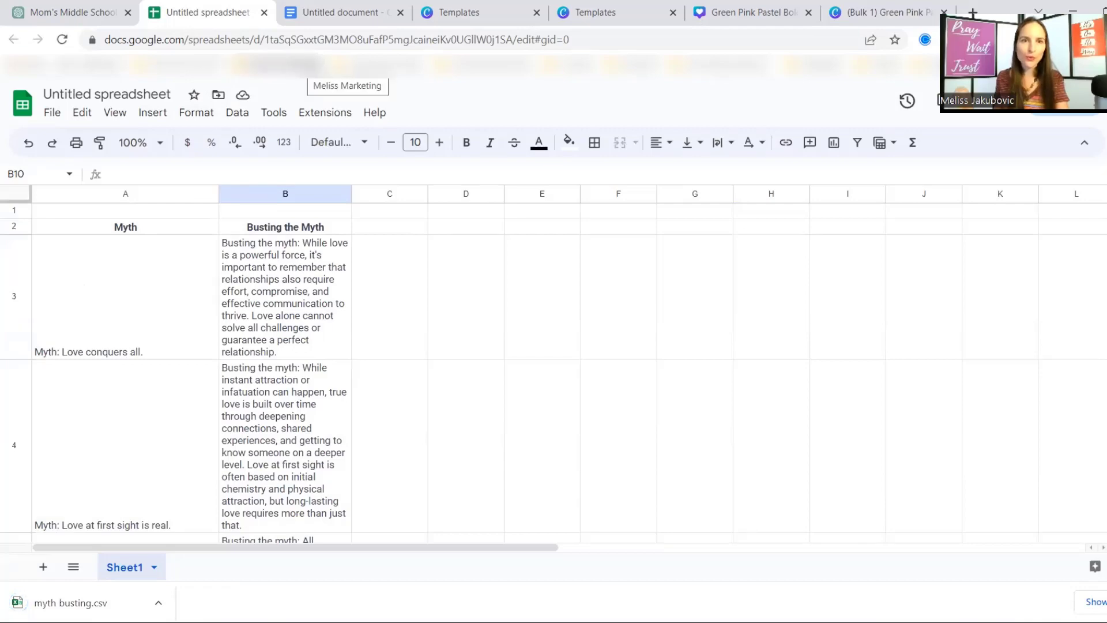
Step: Switch to Canva's templates page, search for "FB post" and browse the matching templates
click(459, 13)
text(FB post)
key(Return)
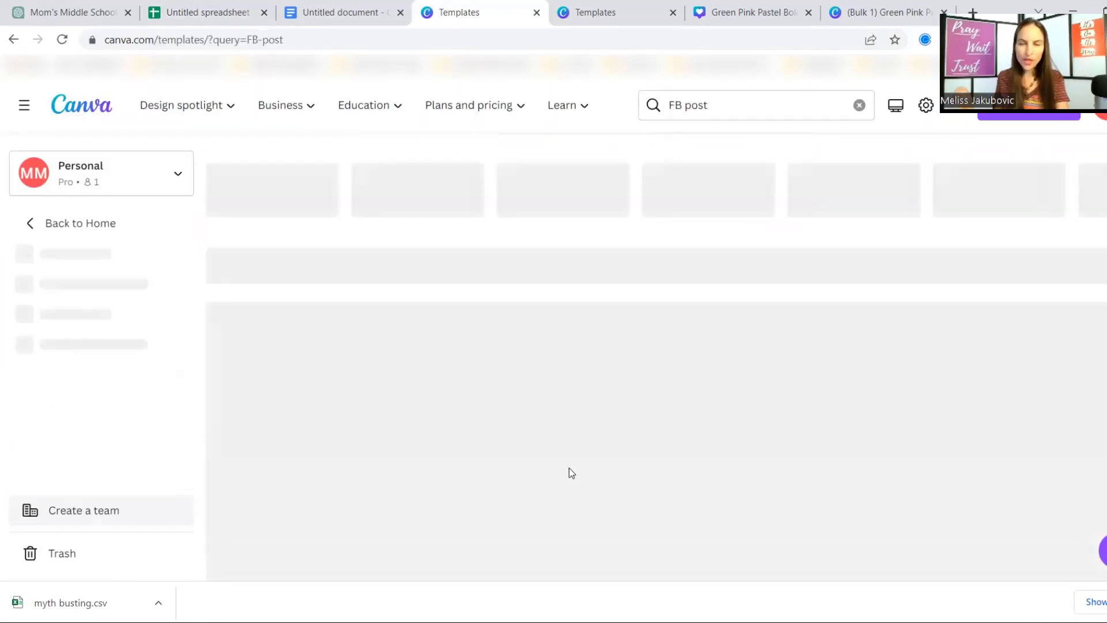
scroll(568, 441, down, 4)
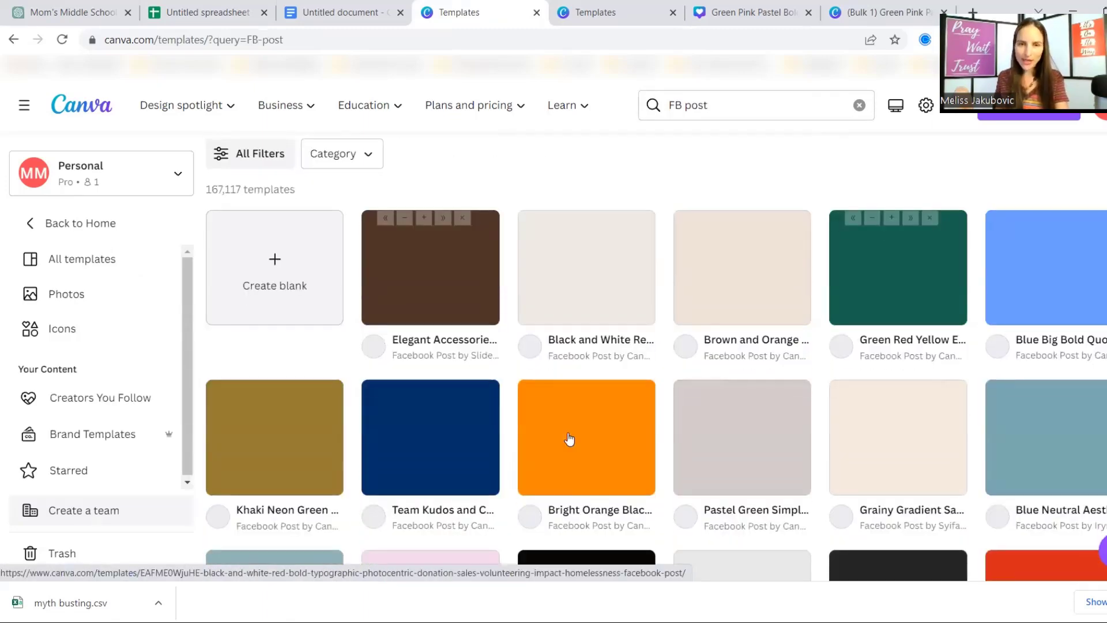
scroll(569, 439, up, 4)
Step: Filter the templates by the color pink and open the Pink Gradient Inspirational Quote Facebook post template for editing
click(254, 283)
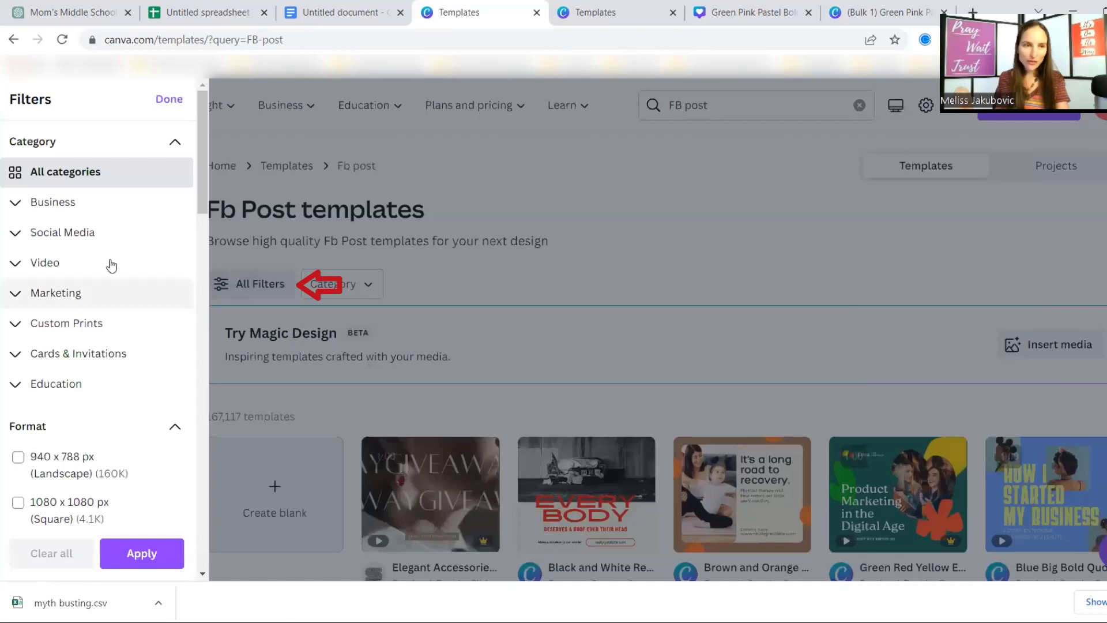
scroll(94, 240, down, 10)
click(112, 469)
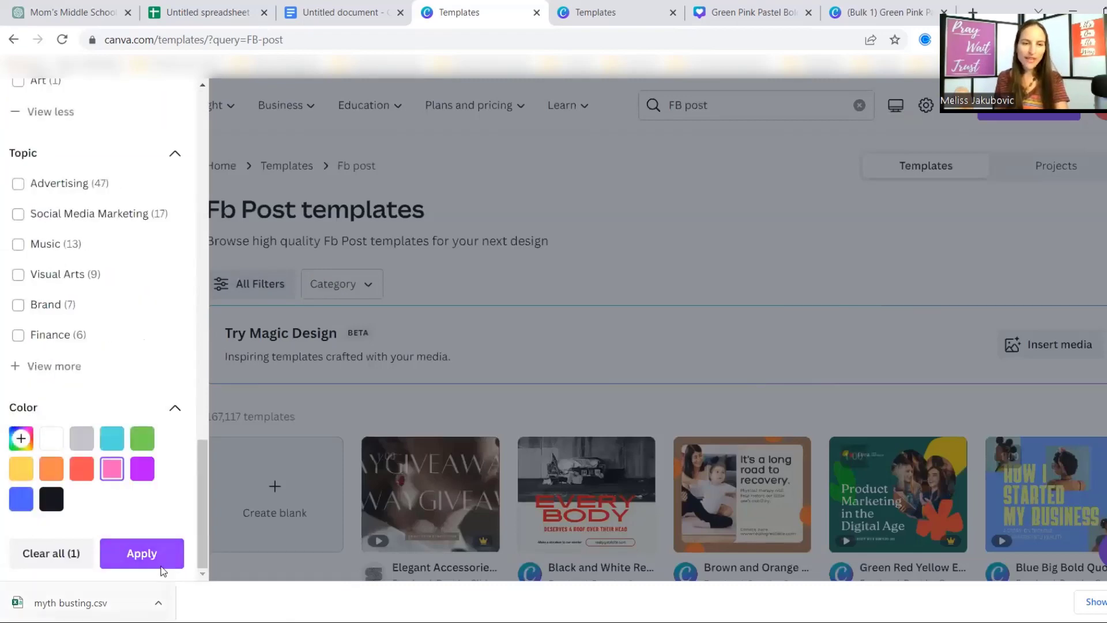
click(143, 553)
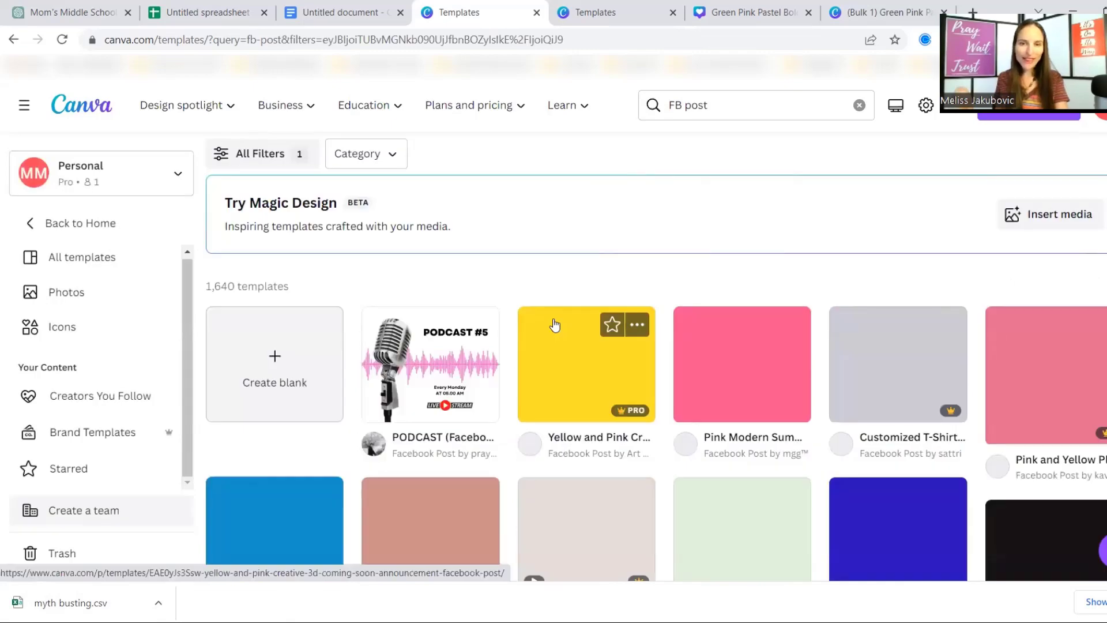
click(554, 325)
click(890, 259)
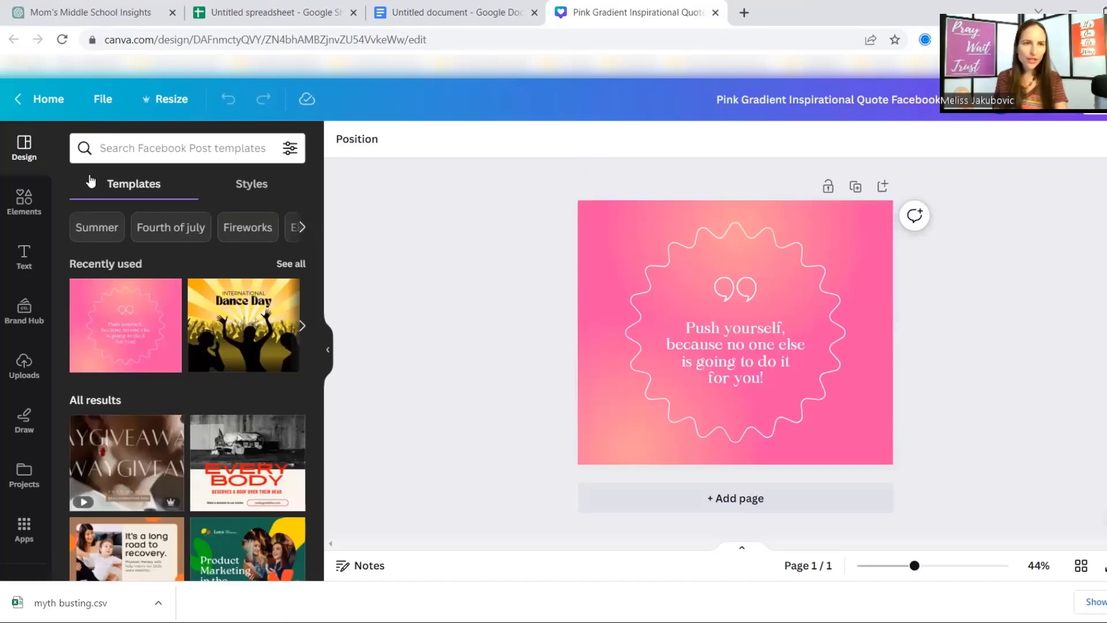
Step: Upload the myth busting CSV file as the Bulk create data for the pink quote design
scroll(29, 403, down, 3)
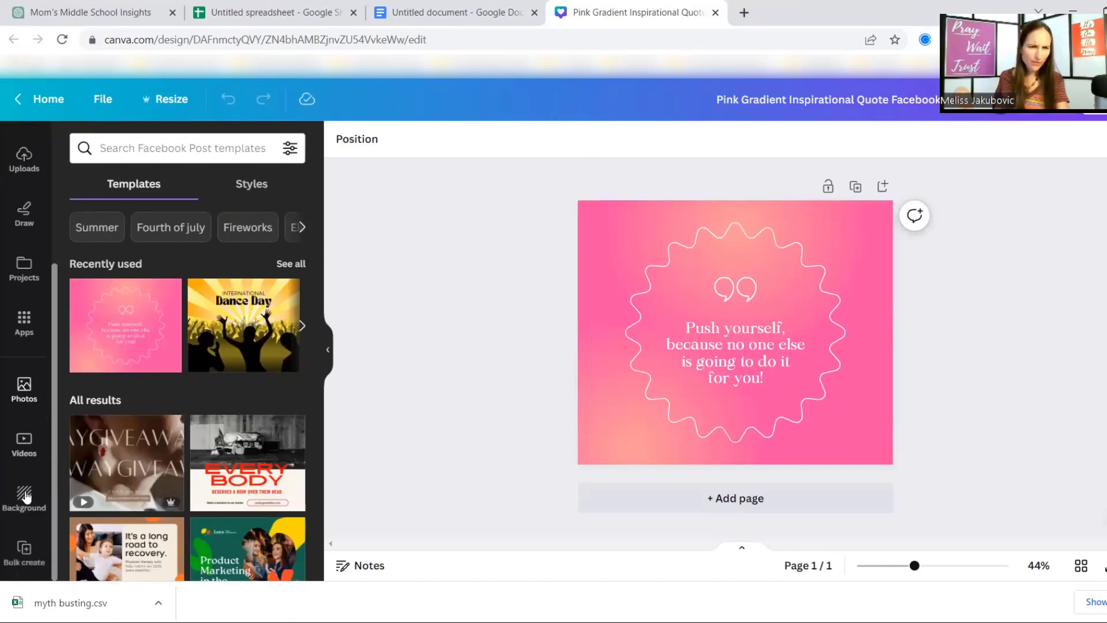
click(24, 560)
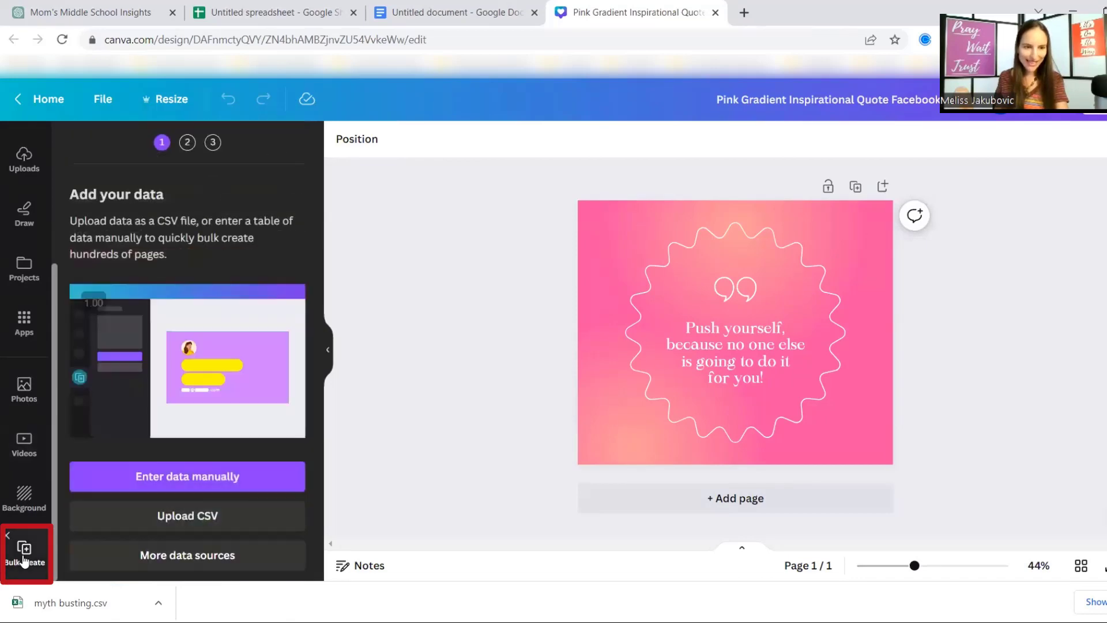
click(172, 519)
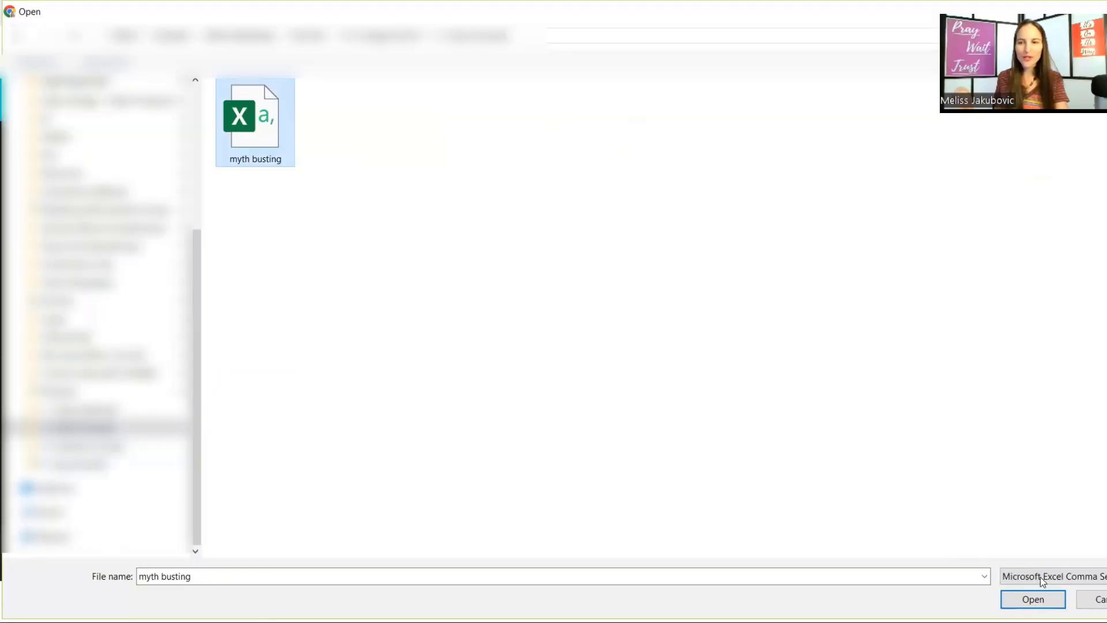
click(1028, 598)
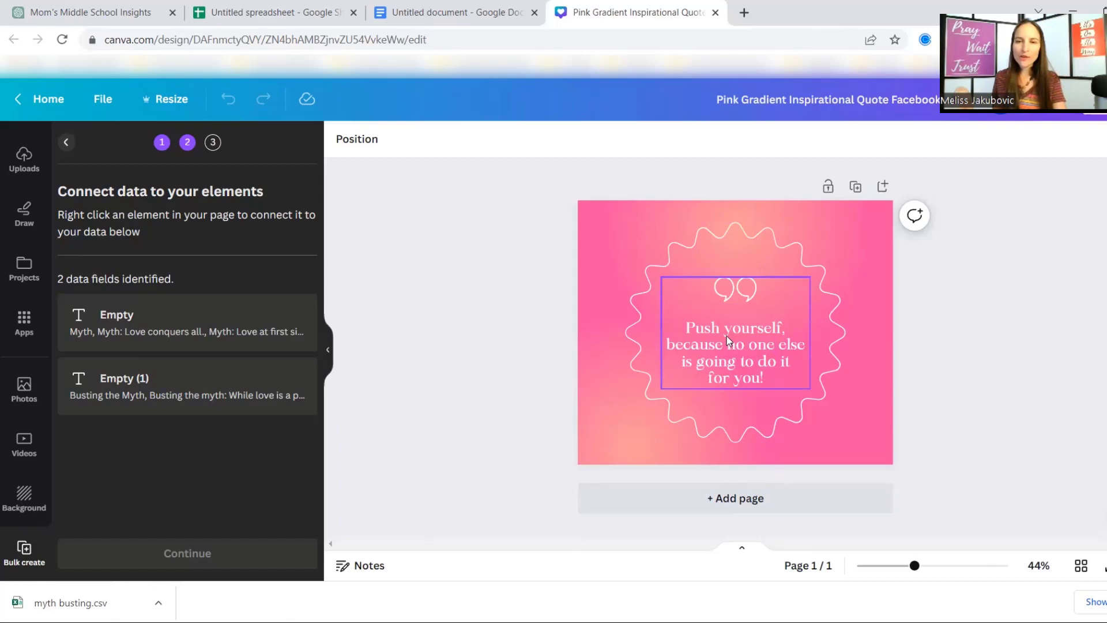
Step: Move the quote group slightly down and add a subheading reading RELATIONSHIP MYTH near the upper-left corner of the page
mouse_move(726, 335)
mouse_down()
mouse_move(728, 353)
mouse_move(726, 338)
mouse_up()
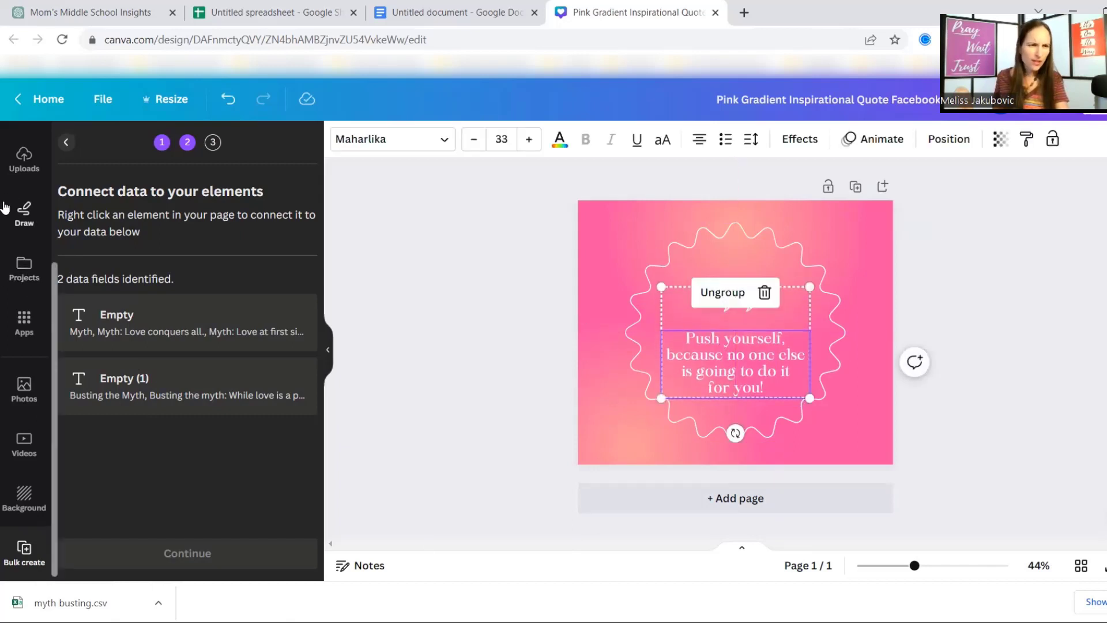
scroll(23, 266, up, 4)
click(32, 253)
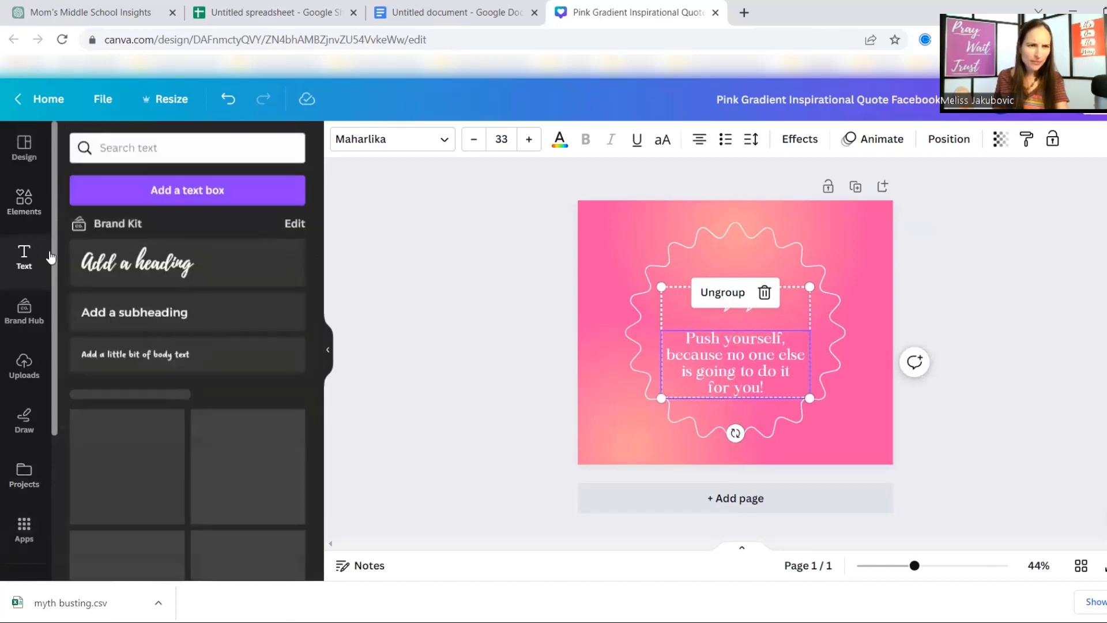
click(135, 312)
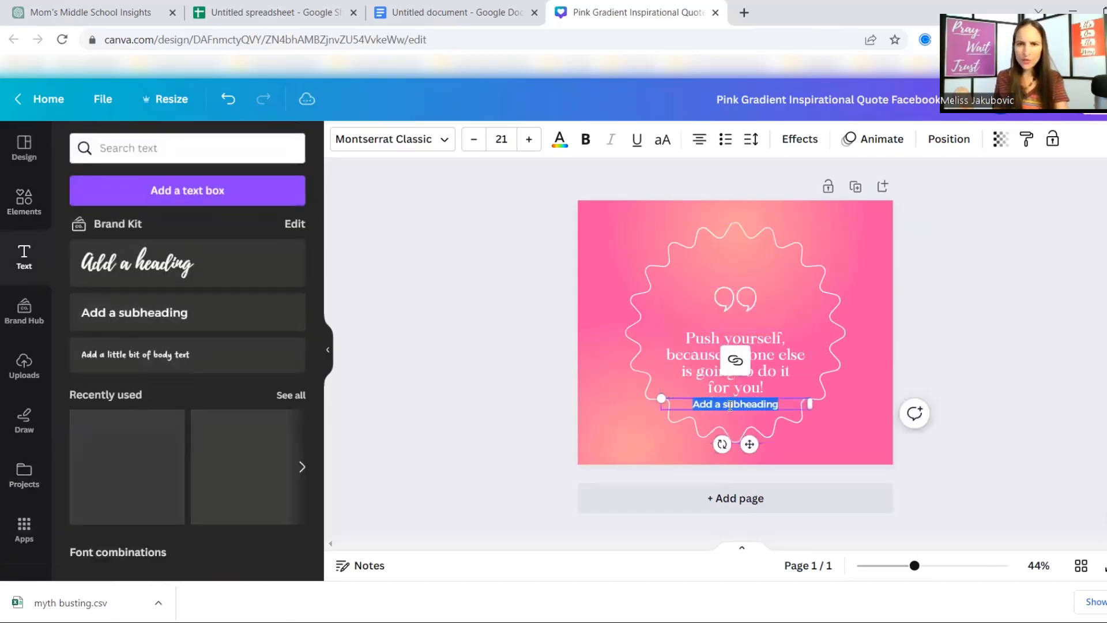
drag(750, 444, 684, 268)
text(RELATIONSHIP MYTH)
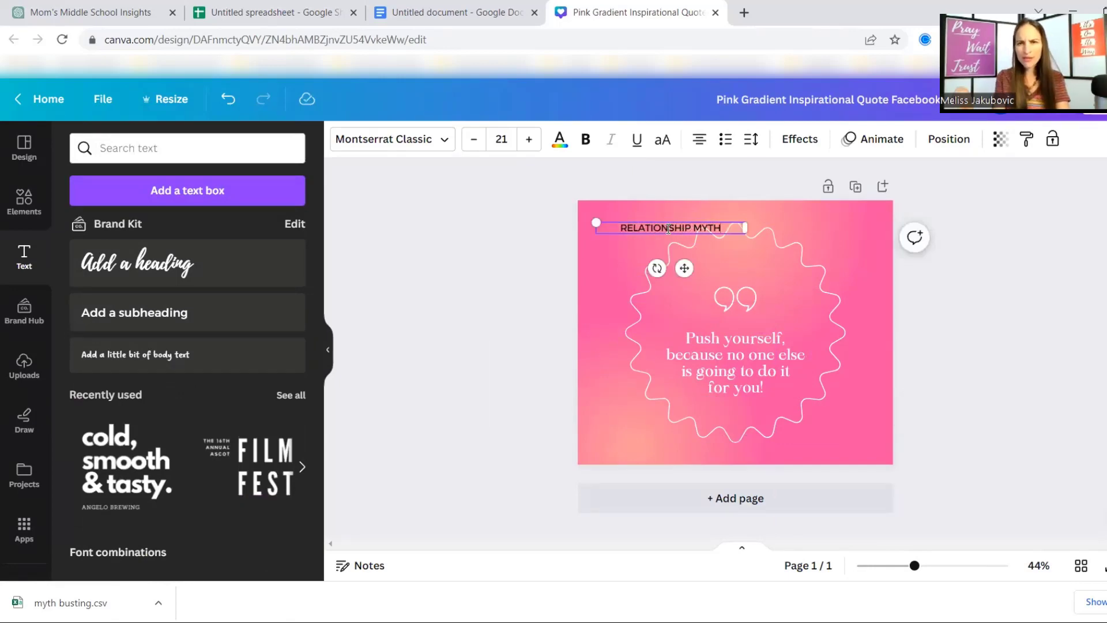
Step: Change the color of the RELATIONSHIP MYTH text to white
click(560, 139)
click(249, 233)
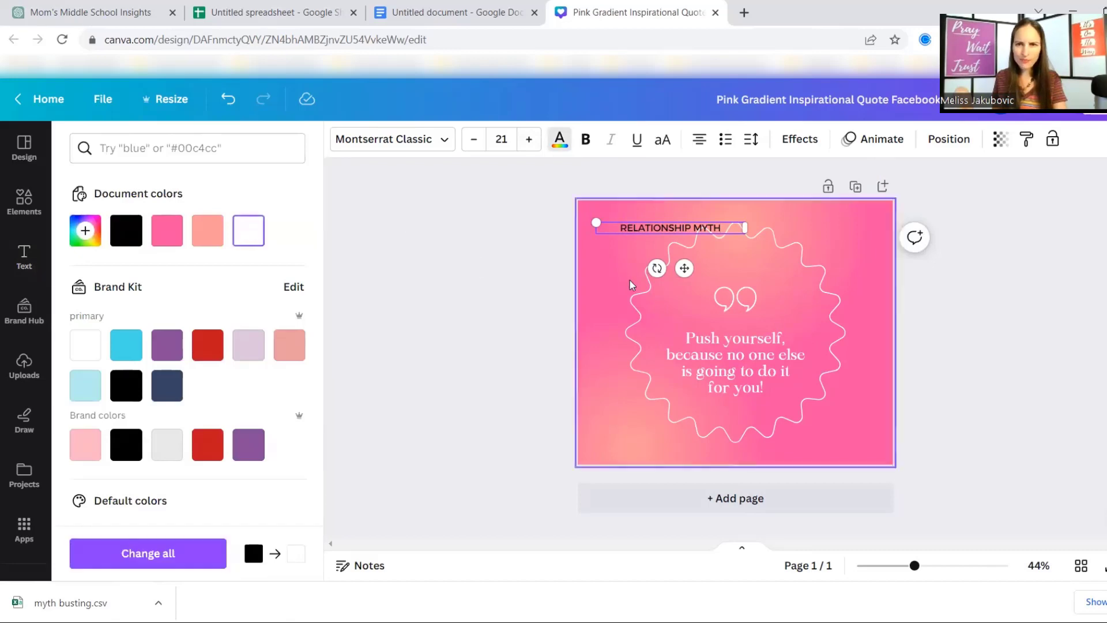
key(ctrl+a)
click(90, 355)
click(838, 294)
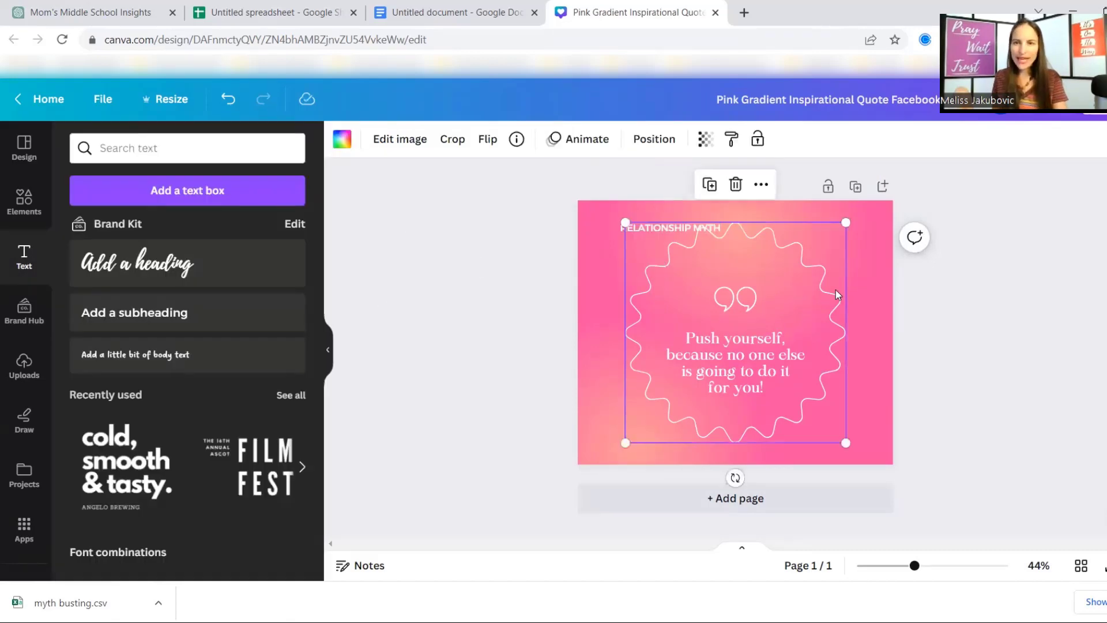
Step: Shrink the wavy circular frame around the quote so that it sits below the RELATIONSHIP MYTH text
drag(846, 223, 821, 247)
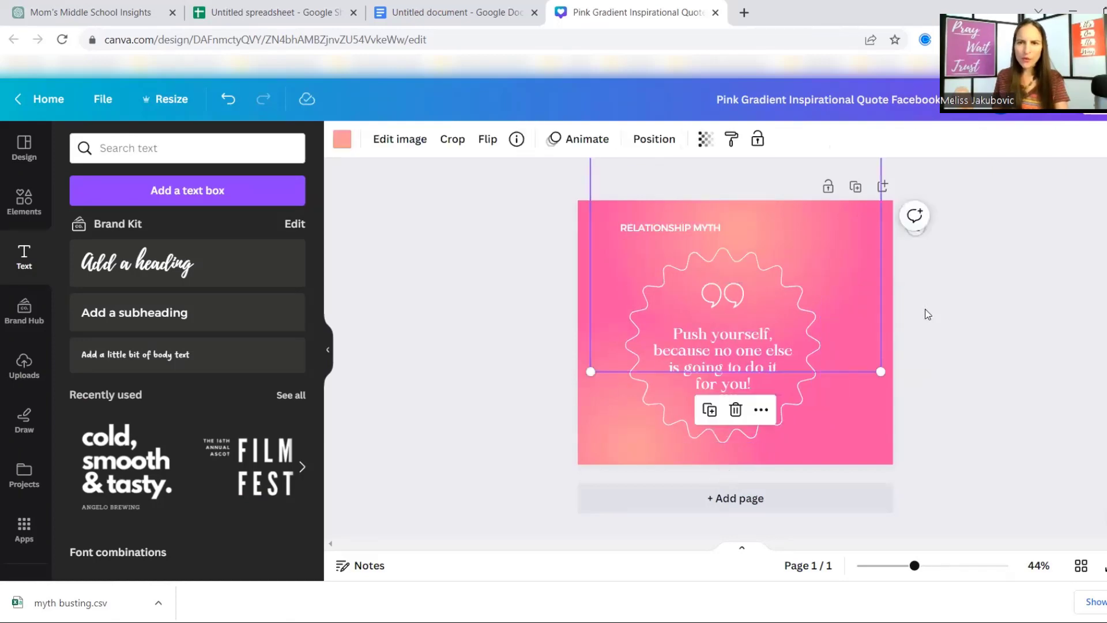
click(926, 311)
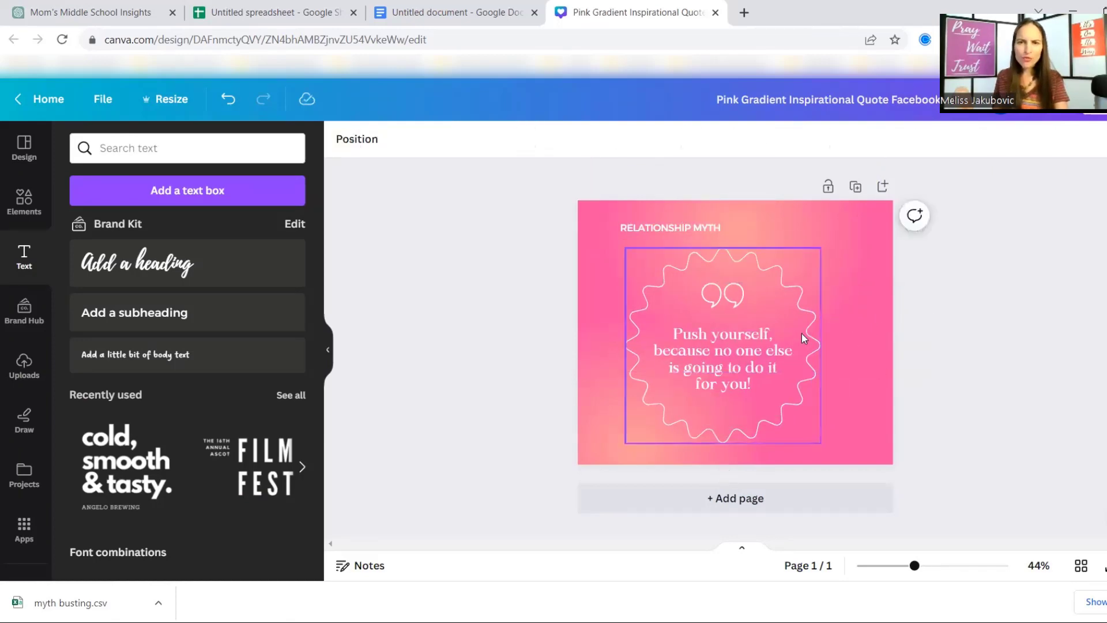
Step: Return to Bulk create and connect the RELATIONSHIP MYTH text to the Empty data field containing the myths
click(722, 360)
scroll(25, 461, down, 3)
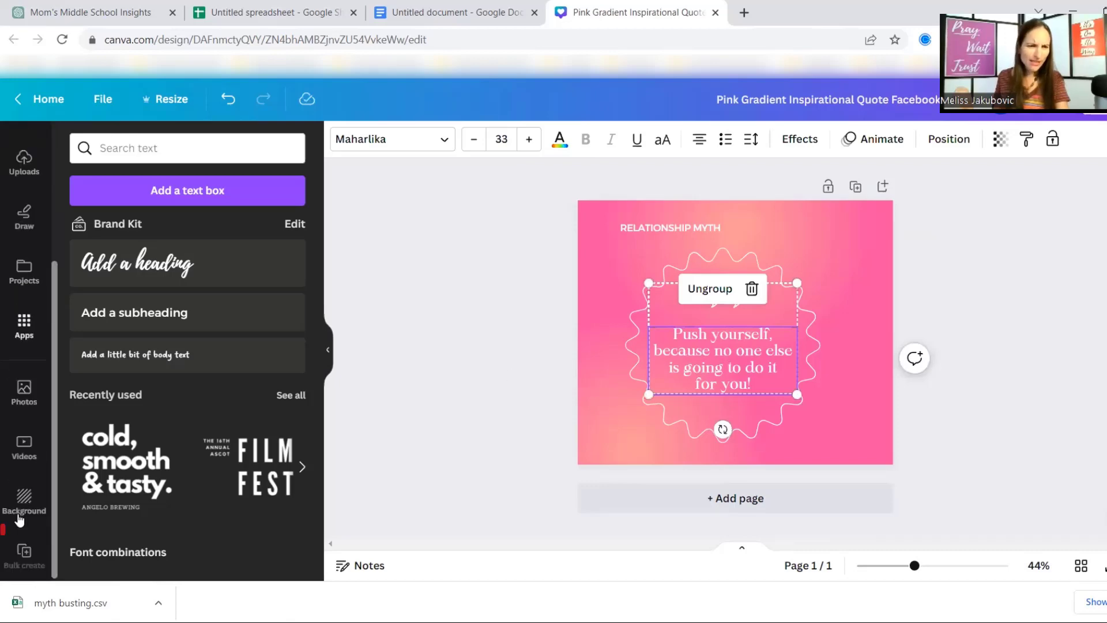
click(24, 550)
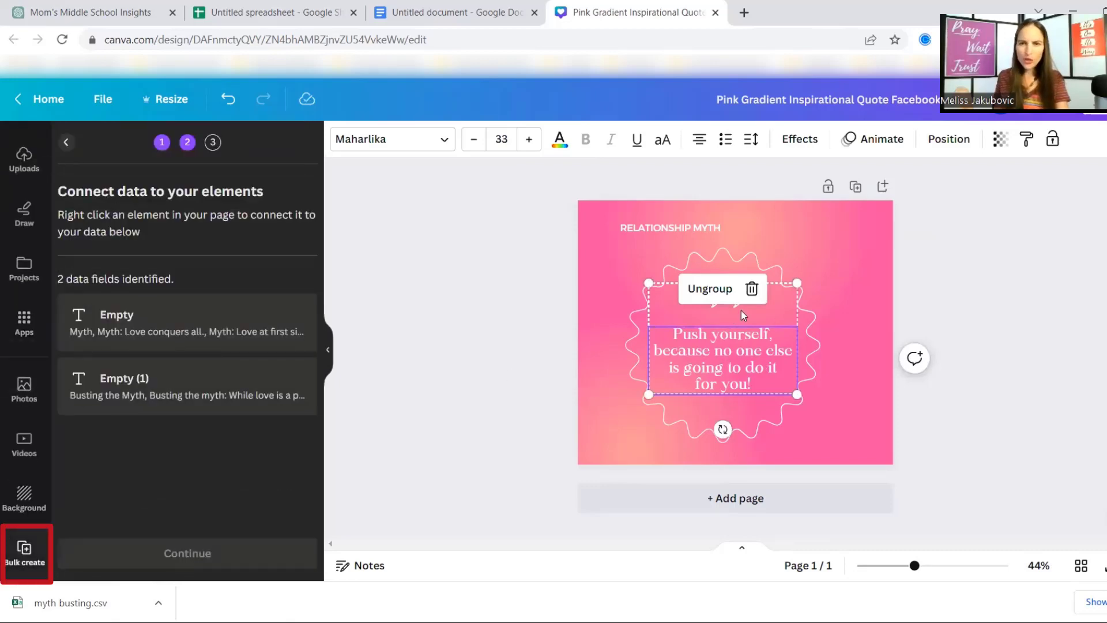
click(683, 227)
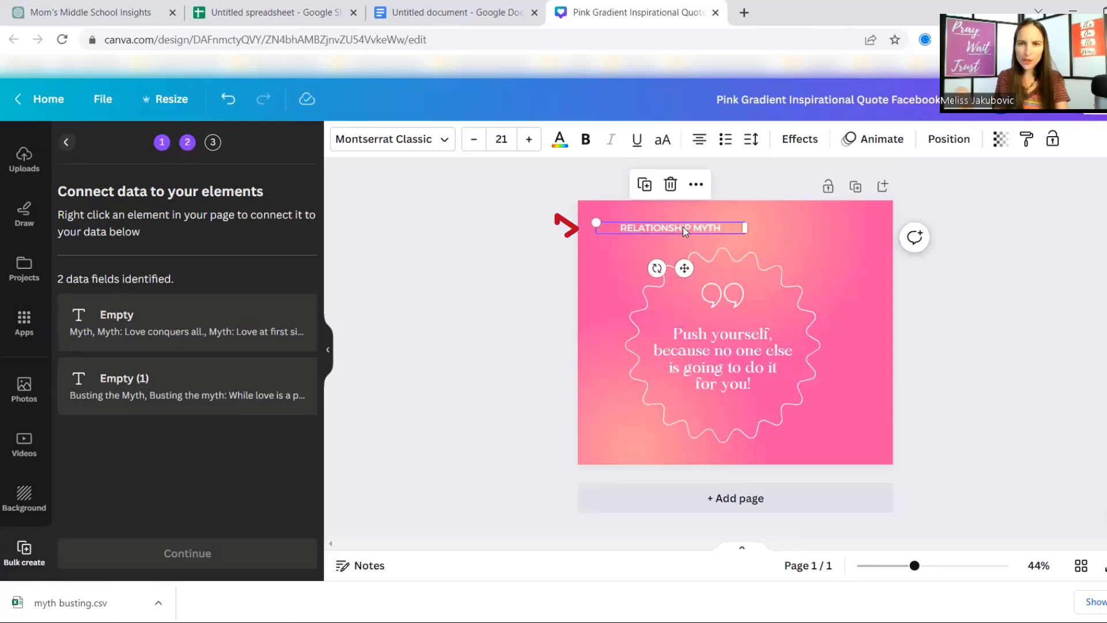
right_click(682, 226)
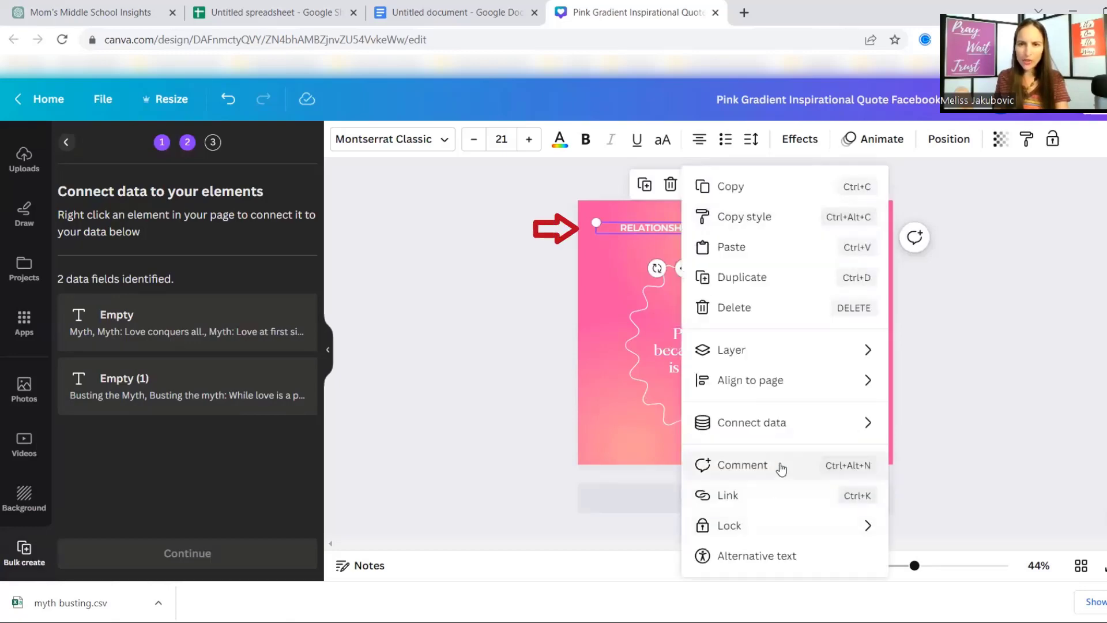
mouse_move(775, 432)
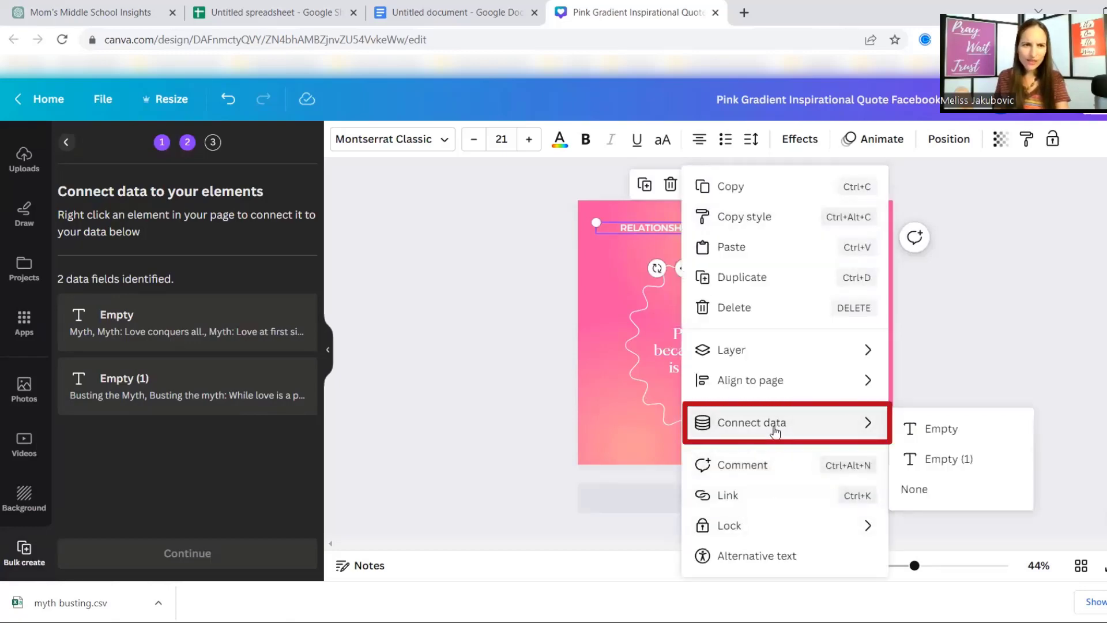
click(934, 431)
Step: Connect the quote text to the Empty (1) data field and generate pages for all six data rows
click(732, 362)
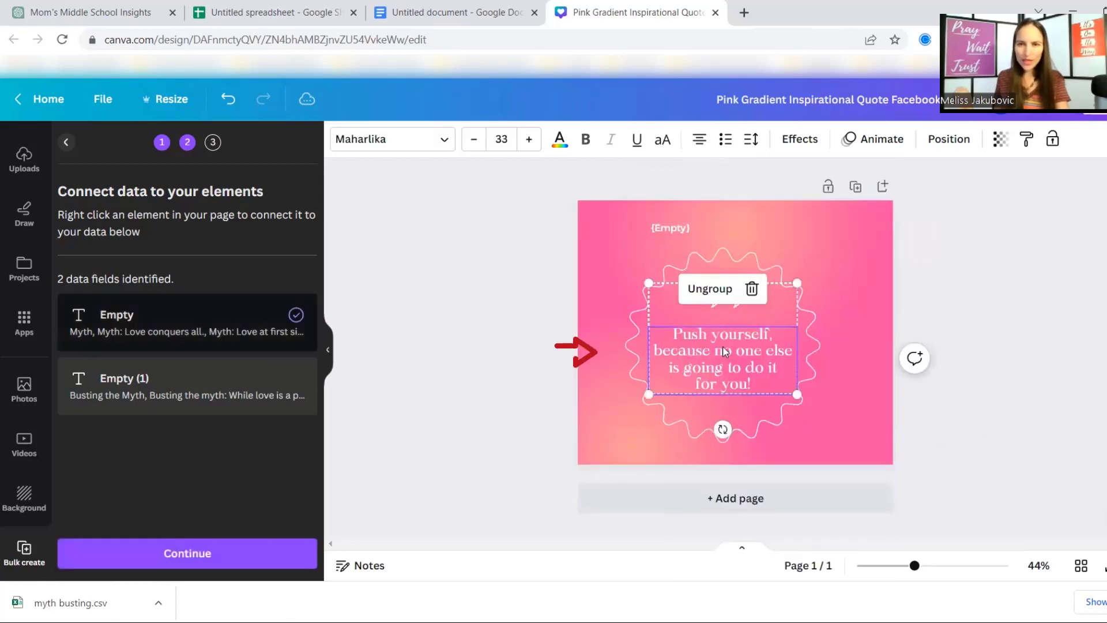
right_click(725, 354)
mouse_move(784, 385)
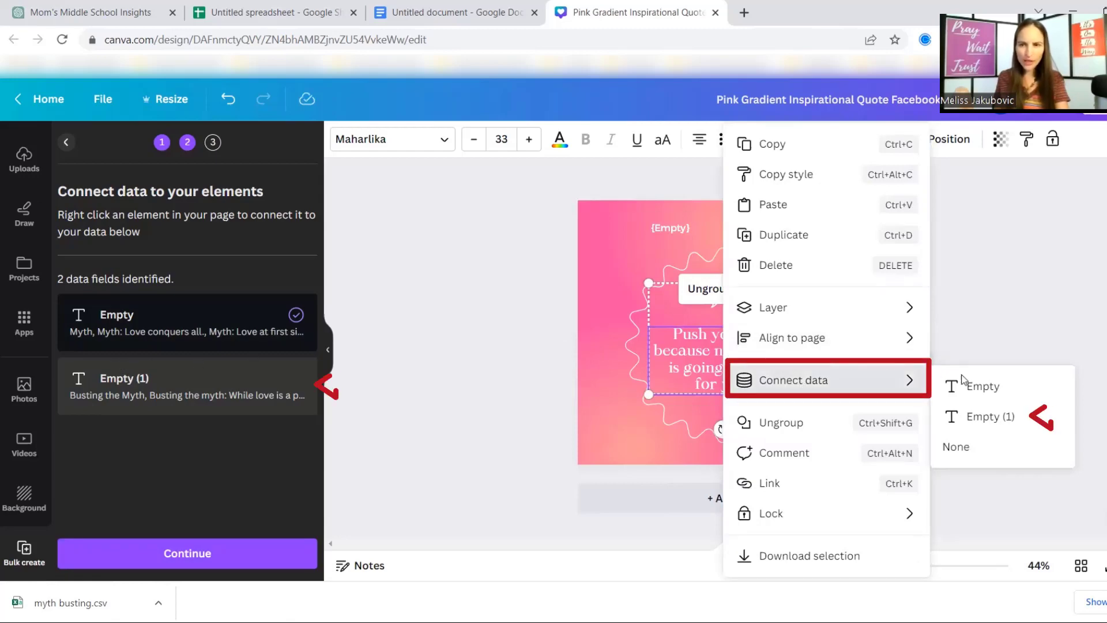
click(991, 417)
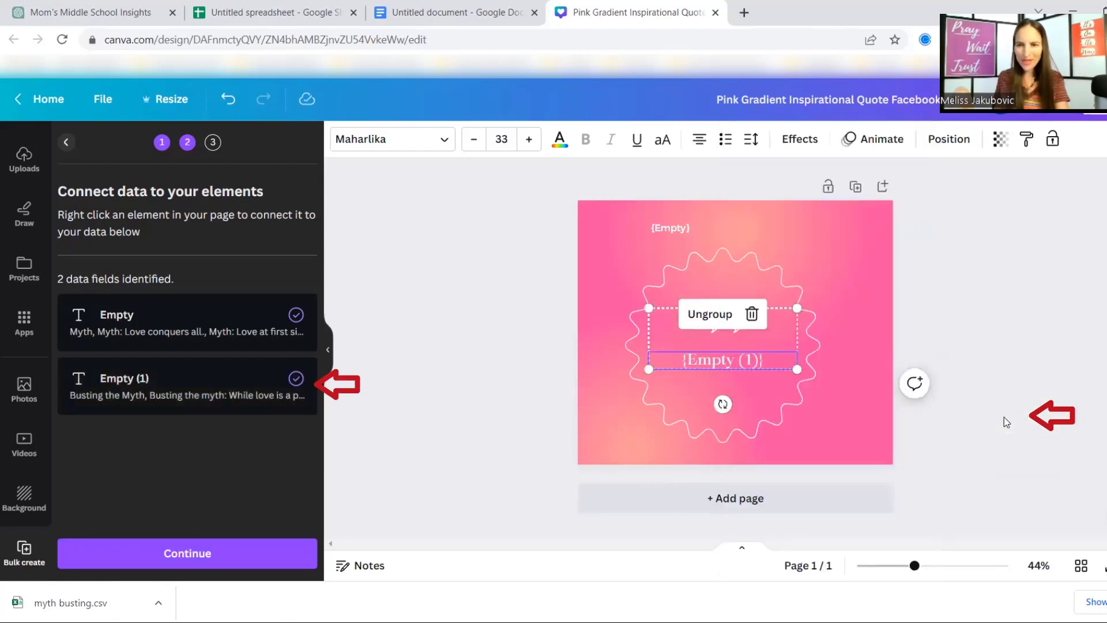
click(226, 554)
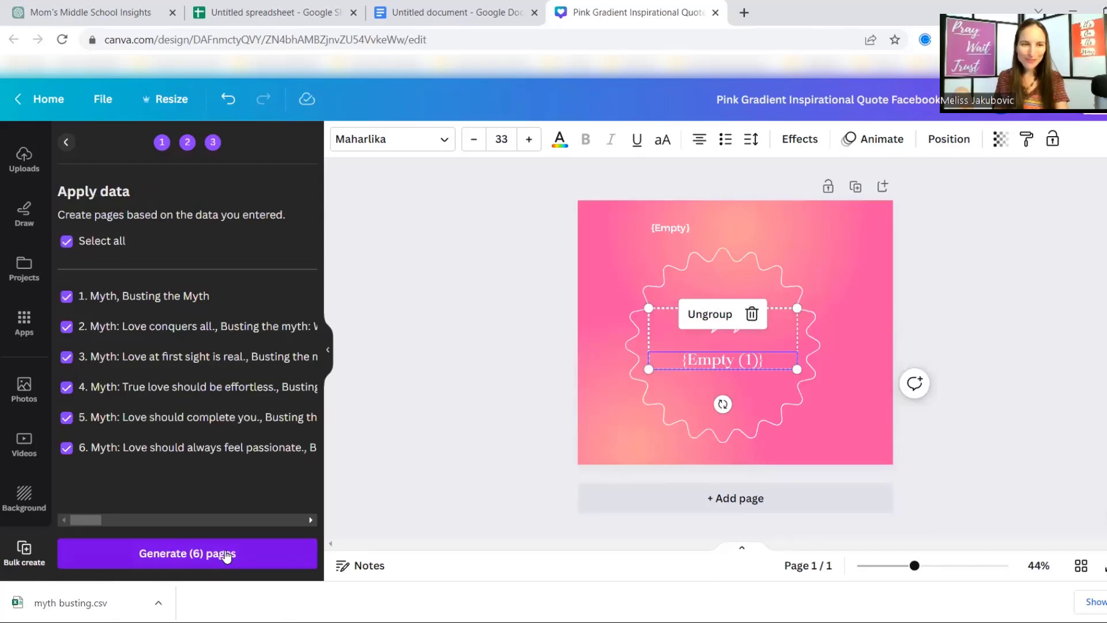
click(180, 558)
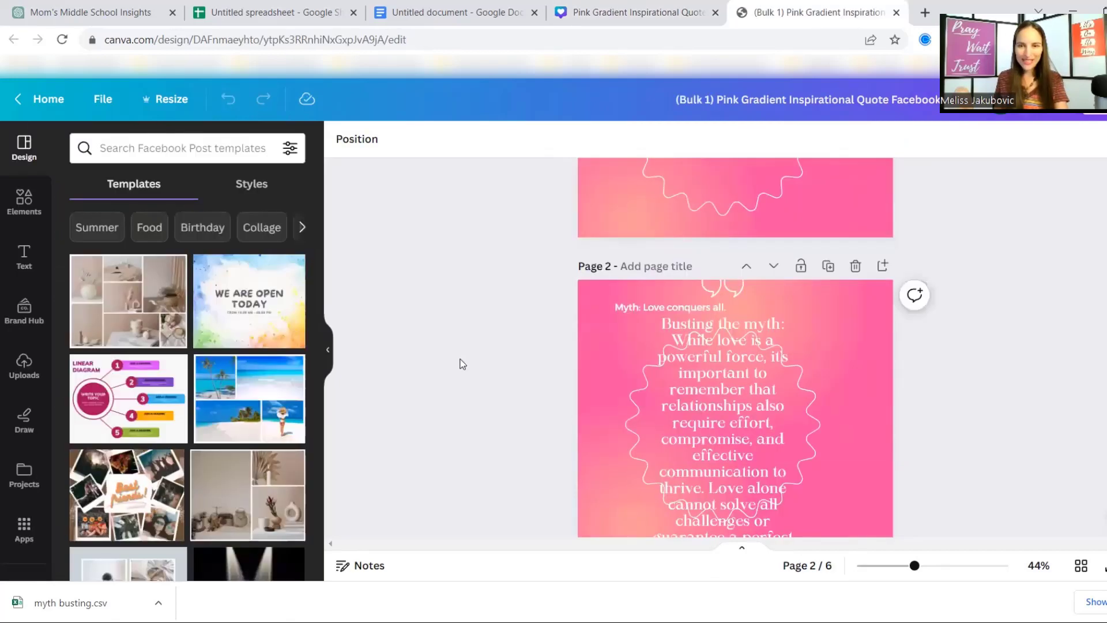
Step: Ungroup the quote elements on page 2 and widen the busting text box to nearly the full page width
scroll(461, 364, down, 1)
click(745, 366)
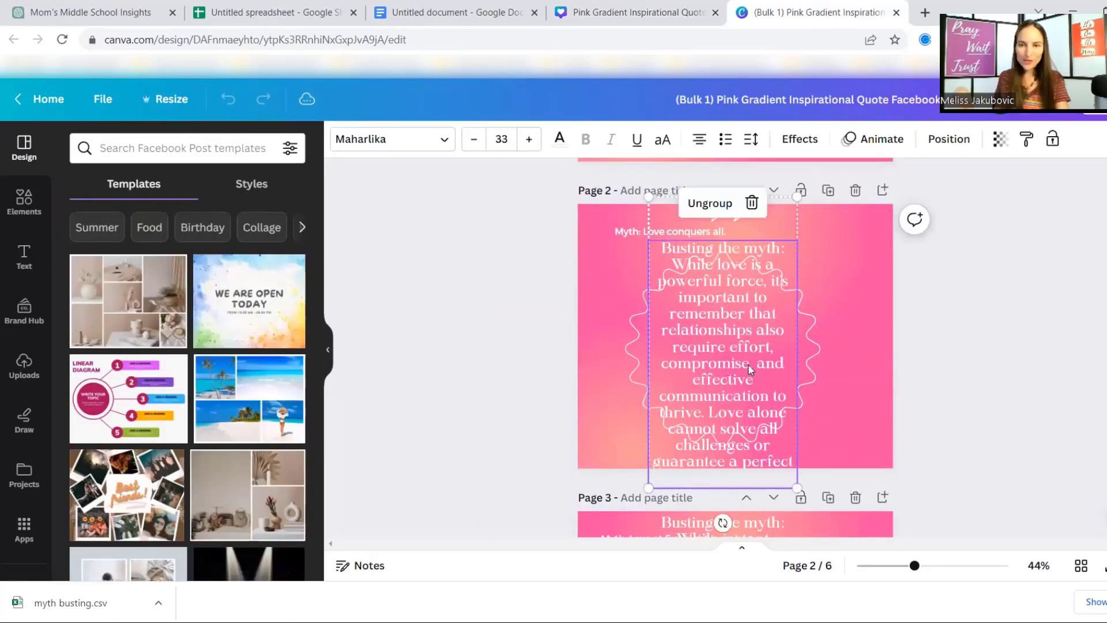
click(710, 203)
click(887, 382)
click(778, 368)
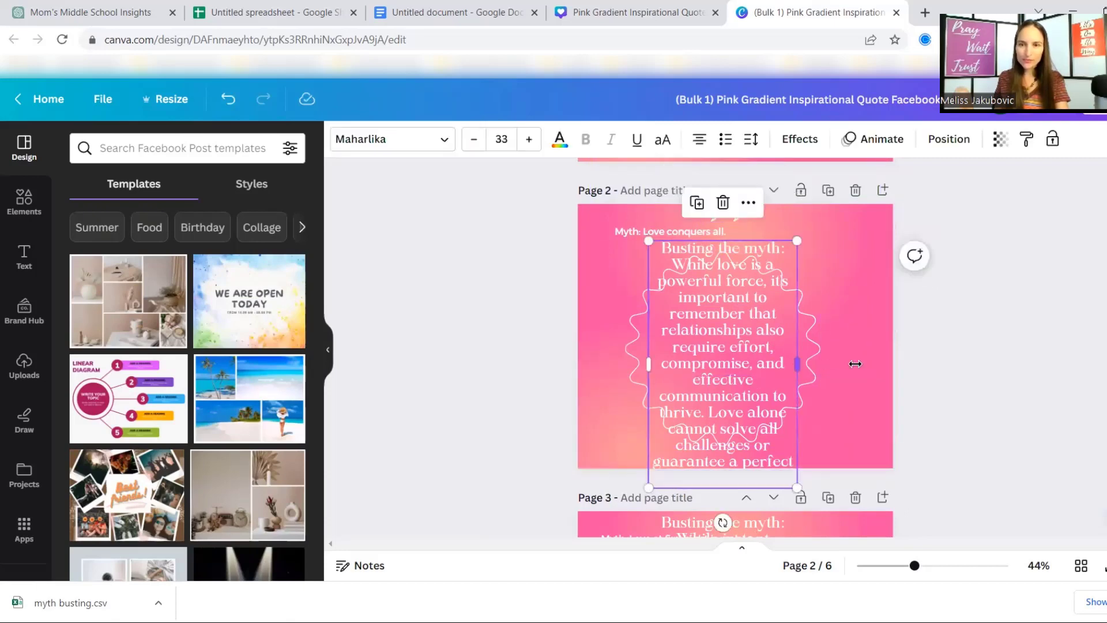
drag(798, 363, 880, 364)
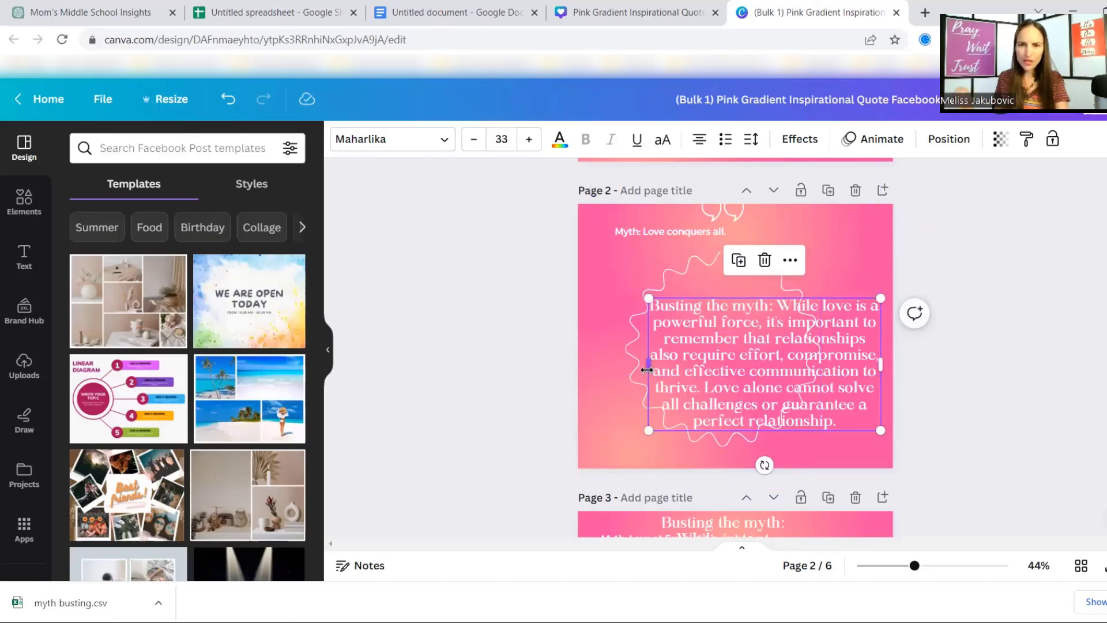
drag(602, 369, 607, 369)
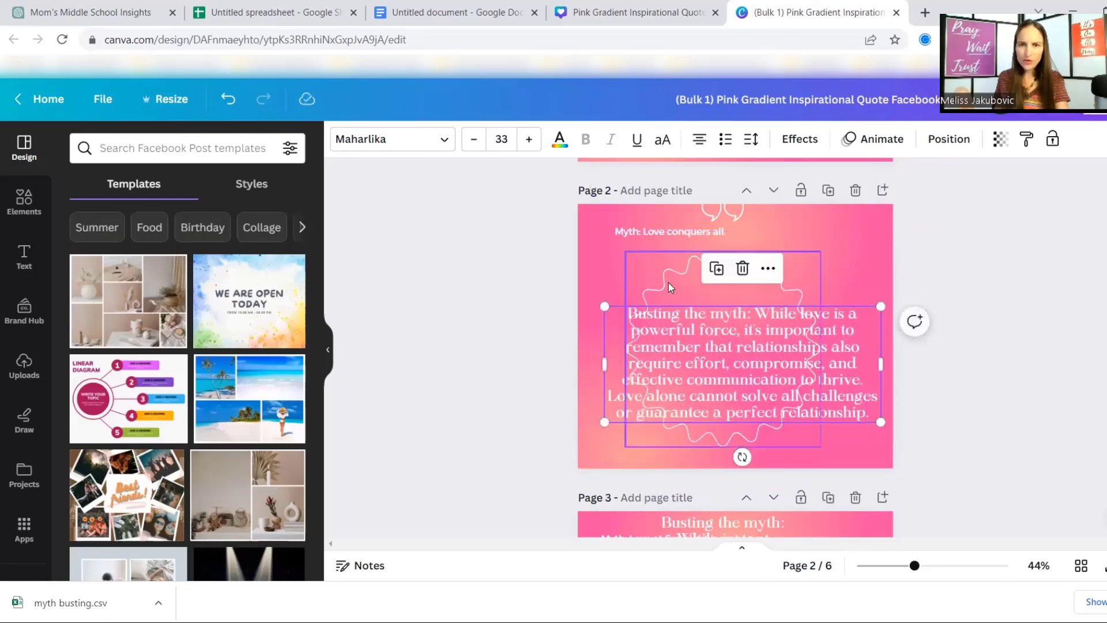
Step: Shrink the wavy frame on page 2 to a small shape near the page's upper-right corner and delete the quotation marks
click(692, 288)
mouse_move(748, 303)
mouse_down()
mouse_move(672, 398)
mouse_move(812, 255)
mouse_up()
click(729, 214)
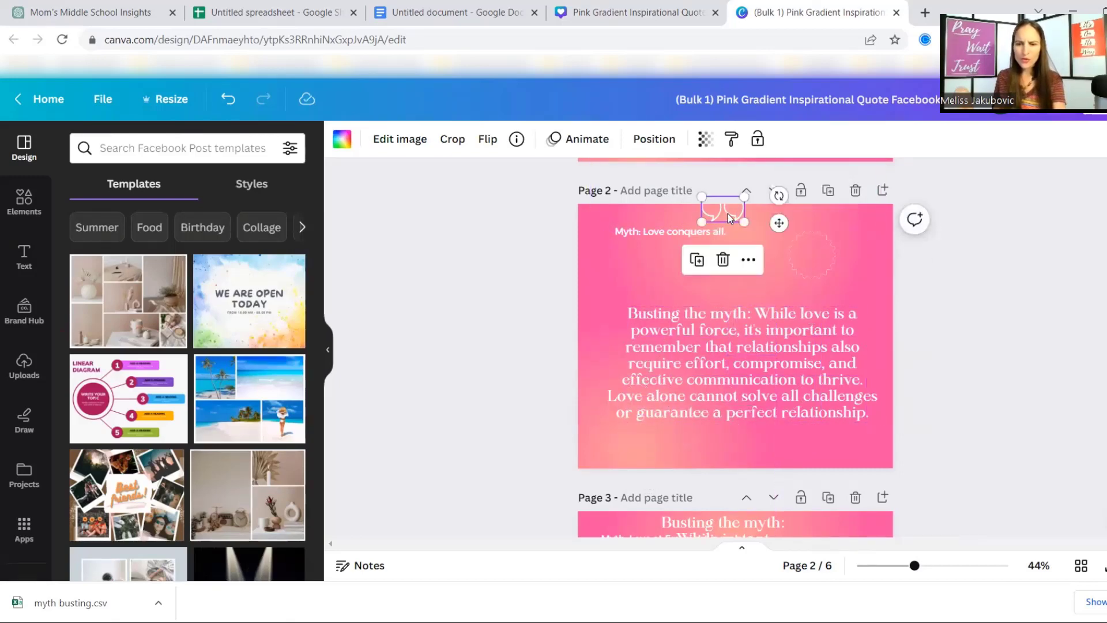
key(Delete)
Step: Move the Myth: Love conquers all. heading on page 2 slightly down and set its font size to 72
drag(693, 235, 690, 254)
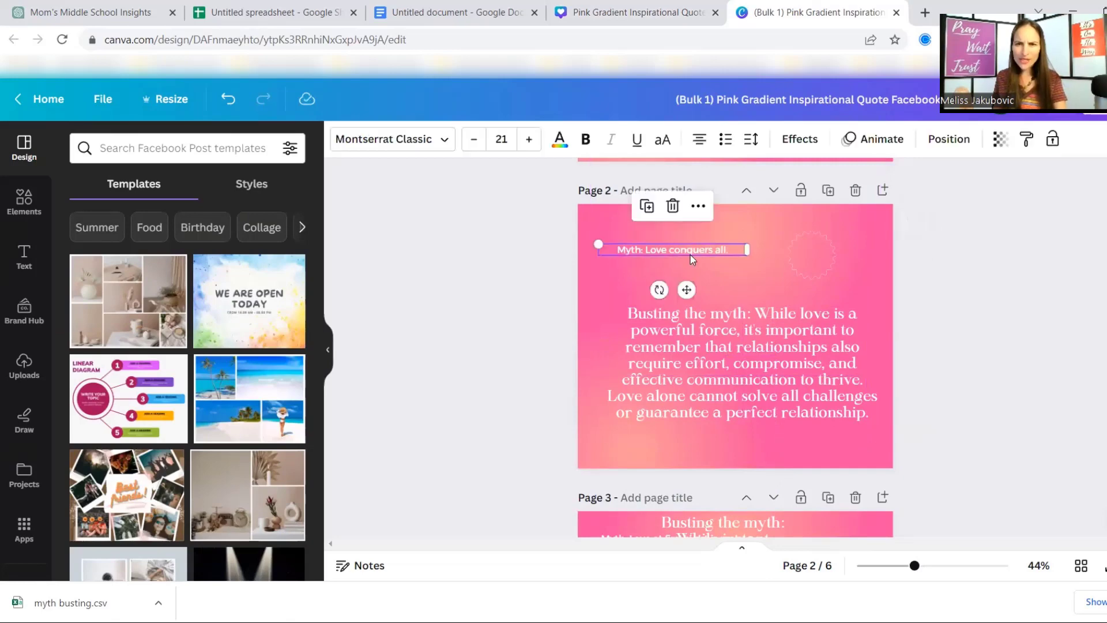
double_click(690, 250)
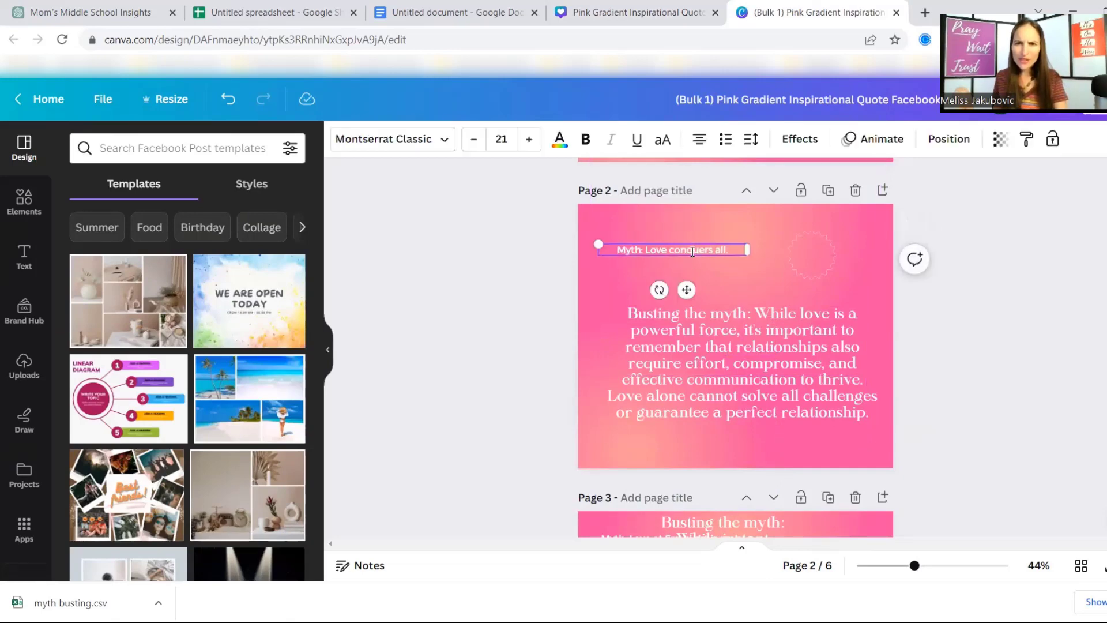
click(511, 138)
click(532, 292)
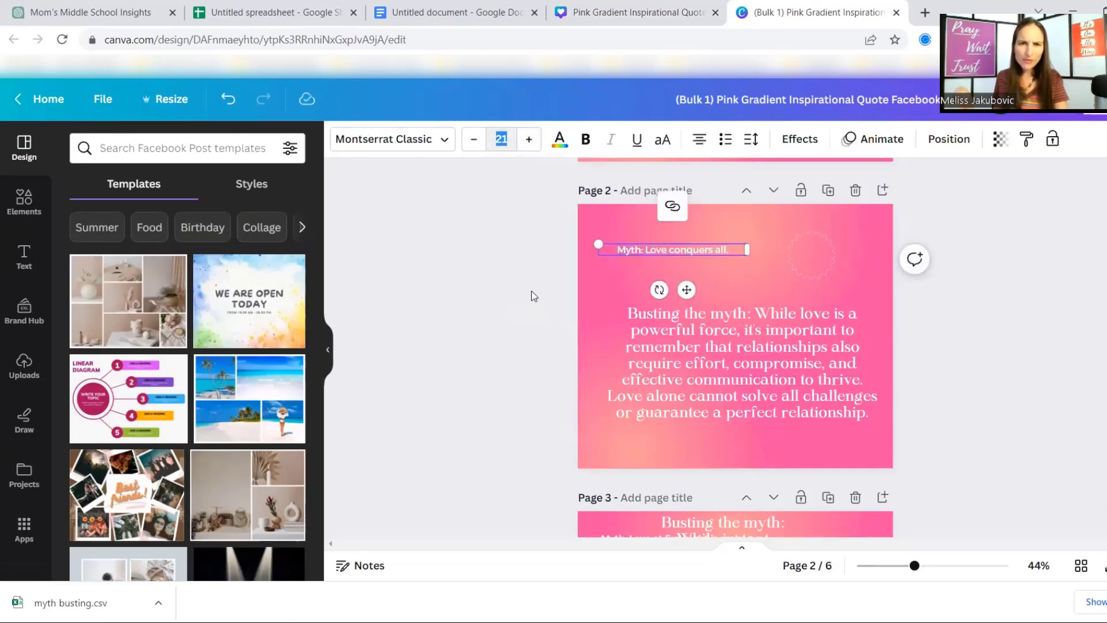
click(499, 136)
scroll(517, 358, down, 3)
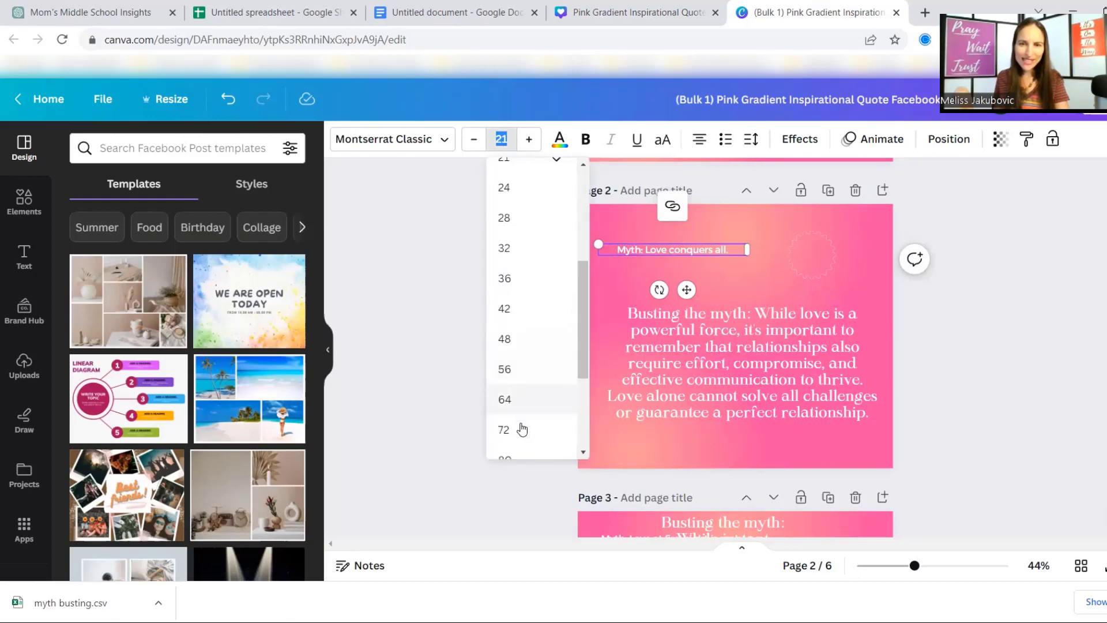
click(504, 430)
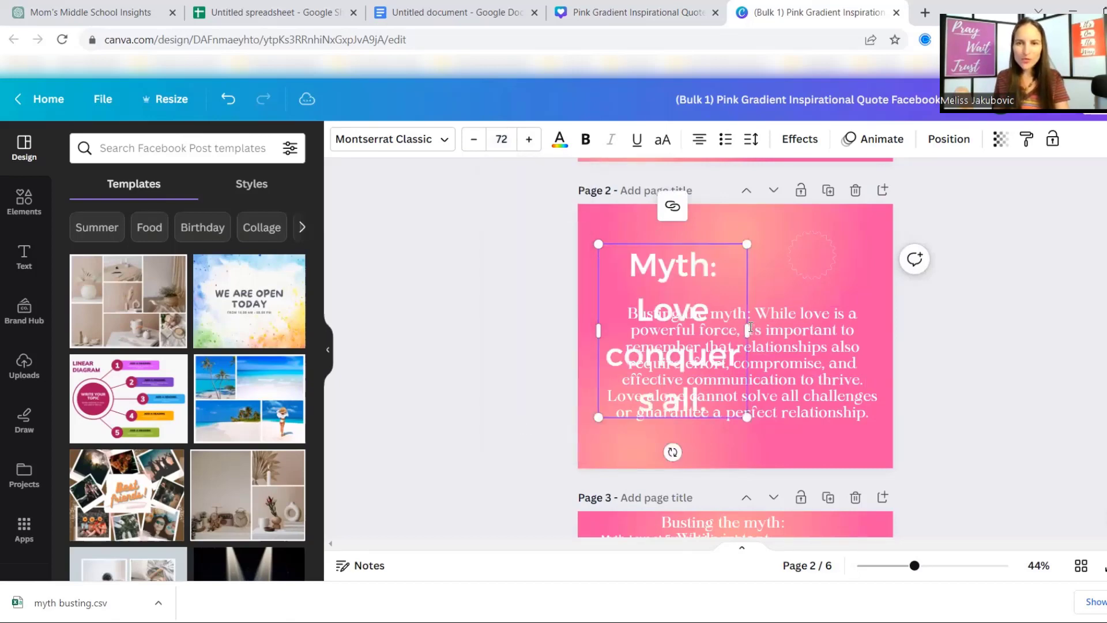
Step: Widen the page 2 heading to two lines across the upper part of the page, with the busting text placed below it
drag(774, 323, 894, 298)
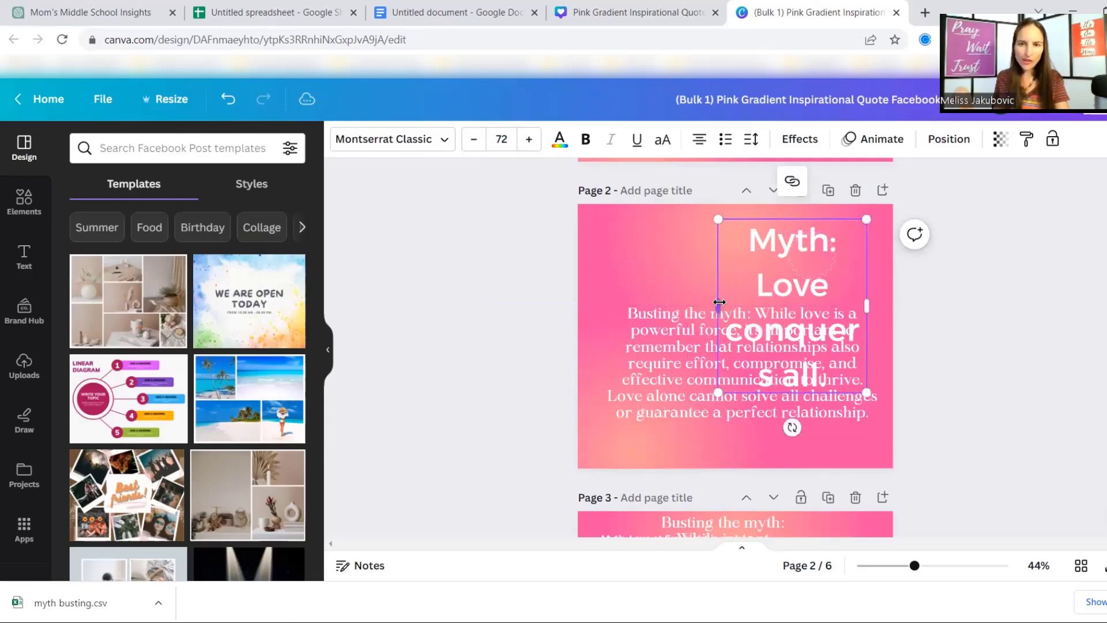
drag(721, 302, 693, 303)
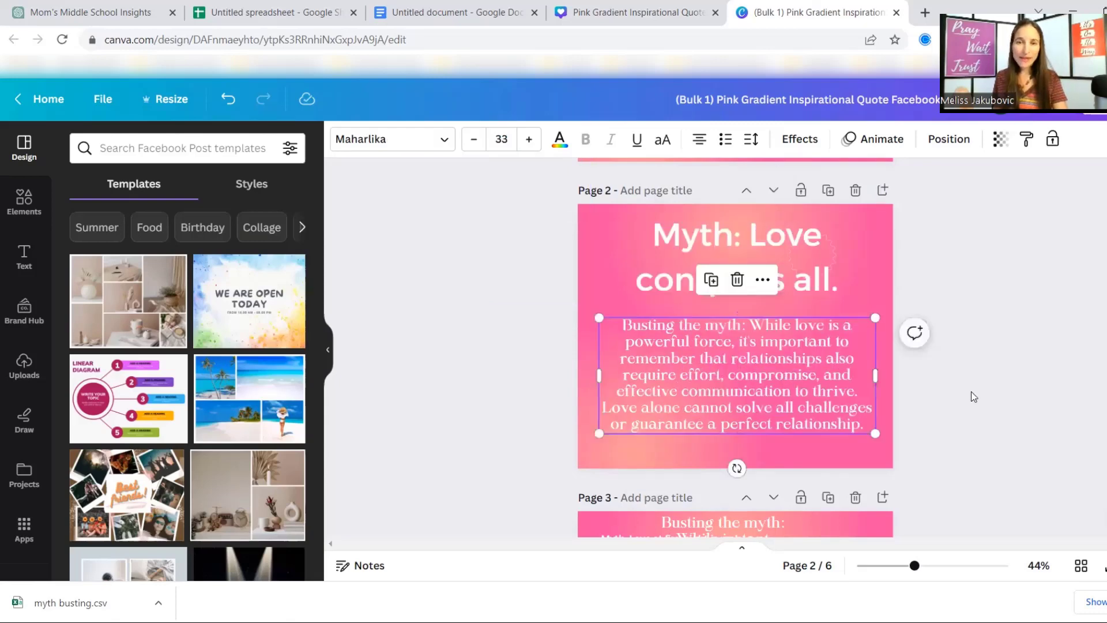
click(973, 395)
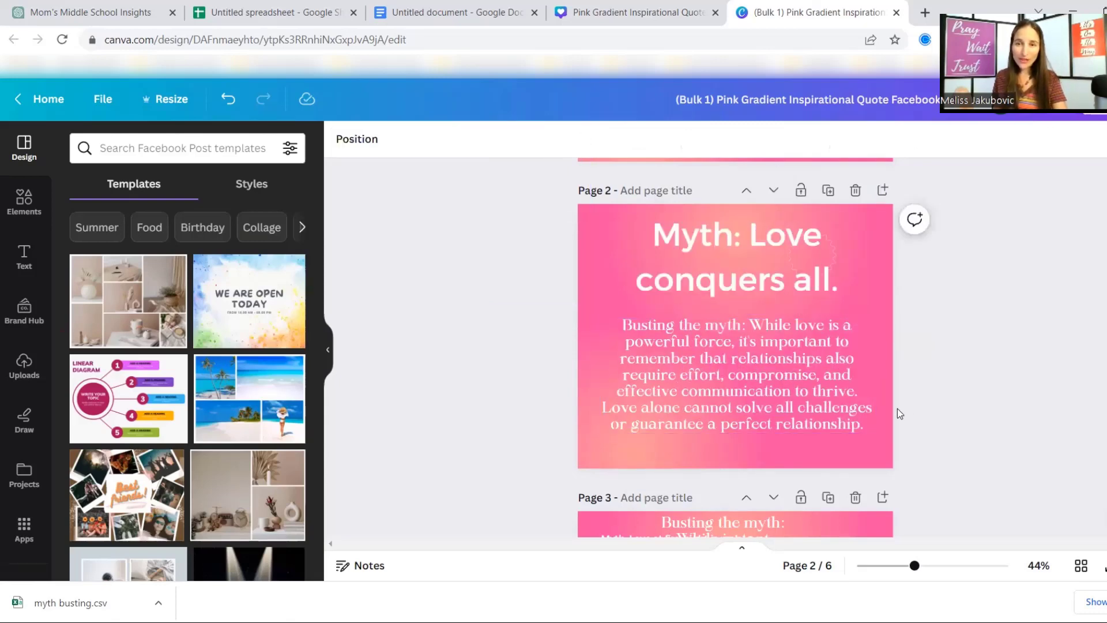
Step: Ungroup the busting text and quotation marks on page 3 and look over the remaining generated pages
scroll(862, 416, down, 4)
click(799, 440)
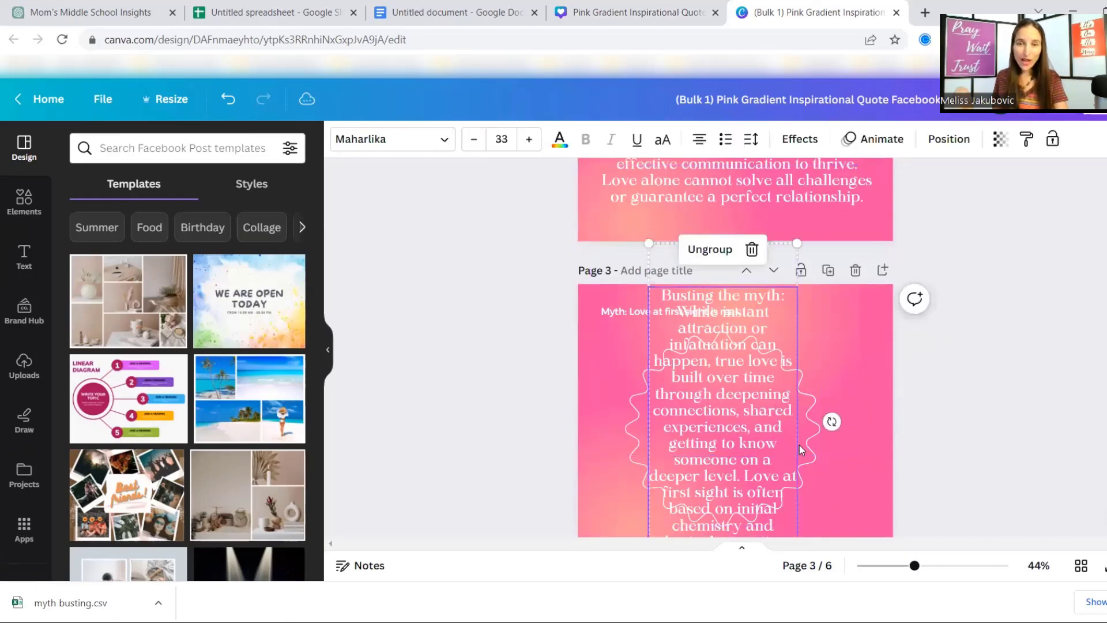
click(719, 258)
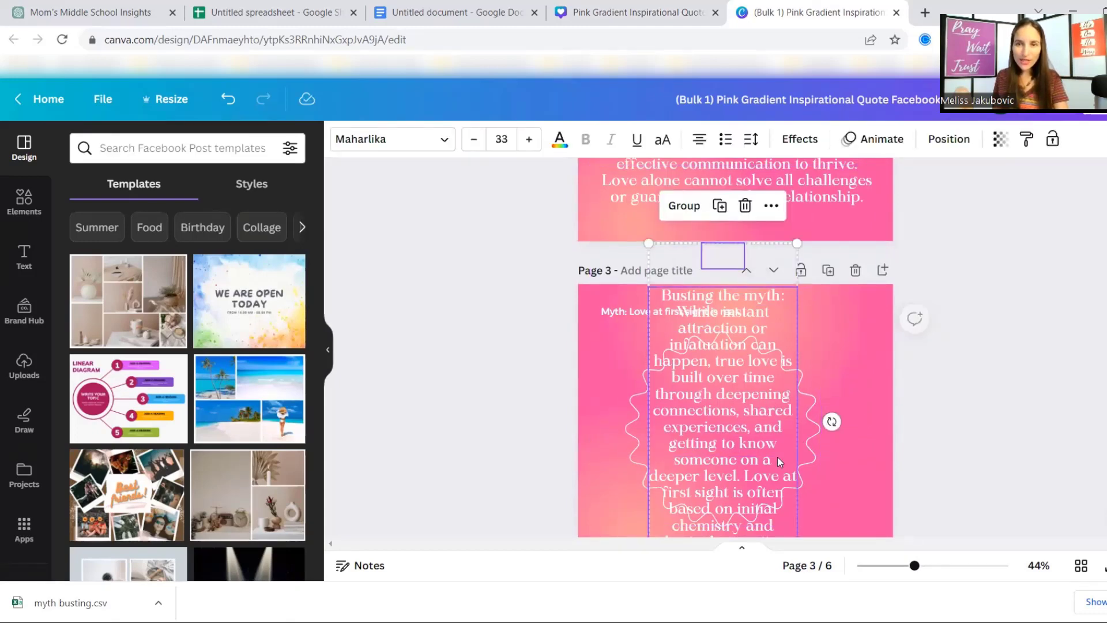
scroll(796, 421, down, 5)
scroll(807, 413, down, 10)
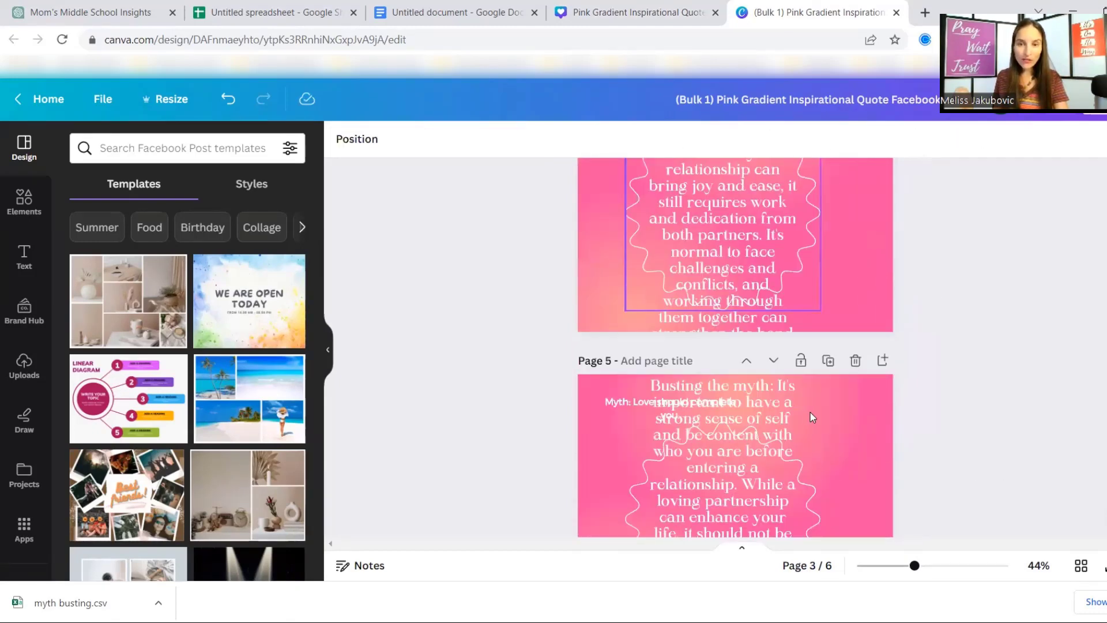
scroll(808, 413, up, 18)
scroll(808, 414, up, 8)
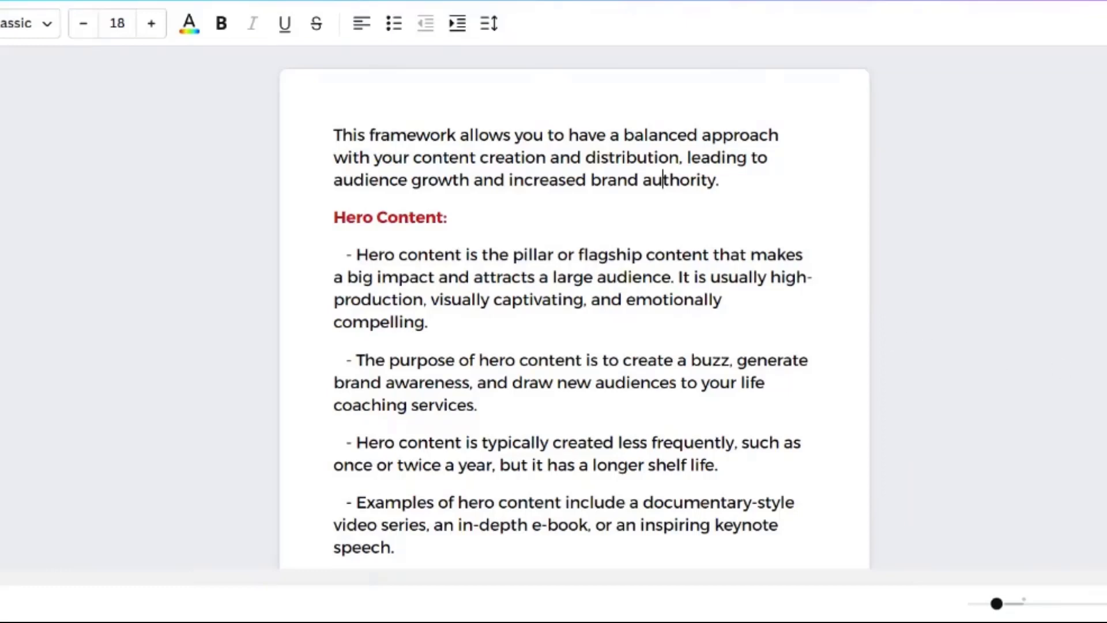
Step: Read the document's Hero, Hub and Hygiene content sections, including the purpose and examples of each content type
scroll(575, 308, down, 12)
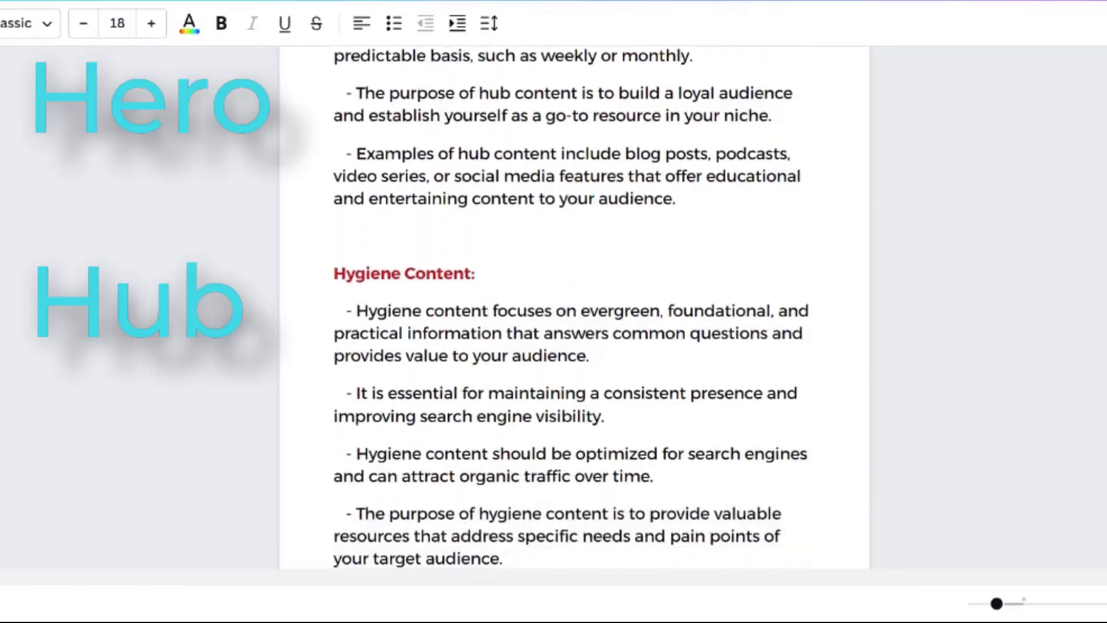
scroll(575, 307, down, 5)
scroll(574, 307, up, 15)
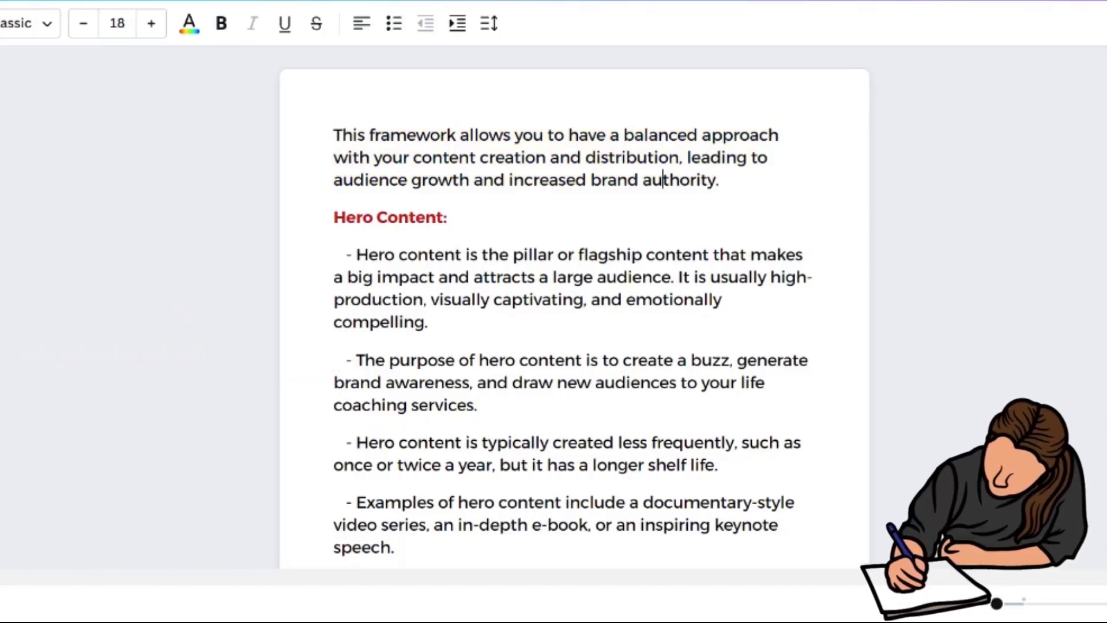
scroll(575, 306, down, 2)
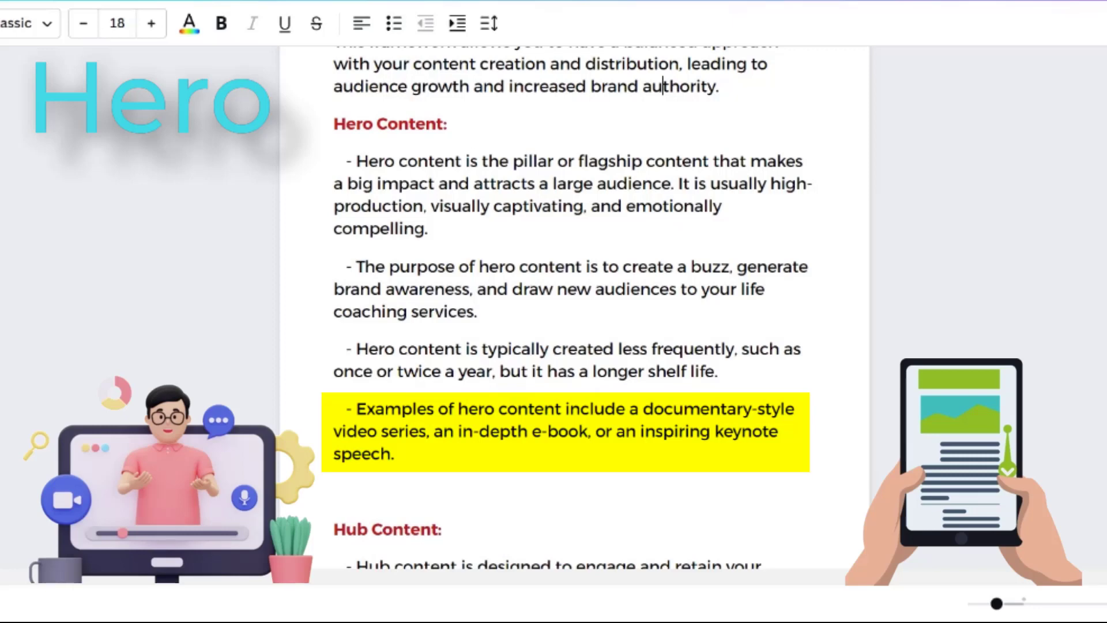
scroll(574, 306, down, 6)
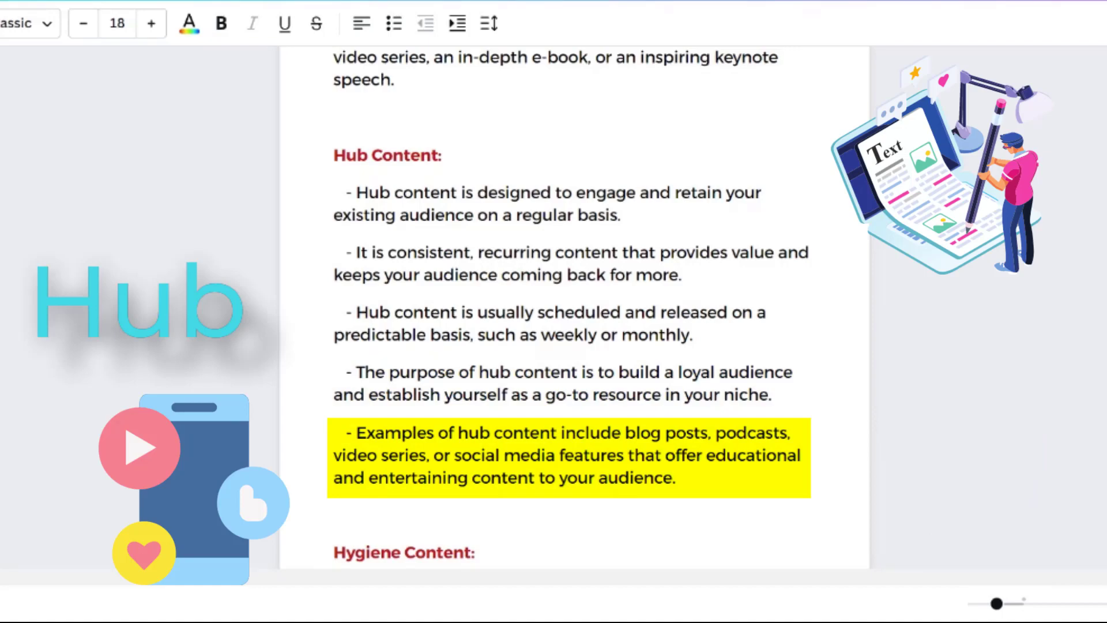
scroll(1019, 348, down, 8)
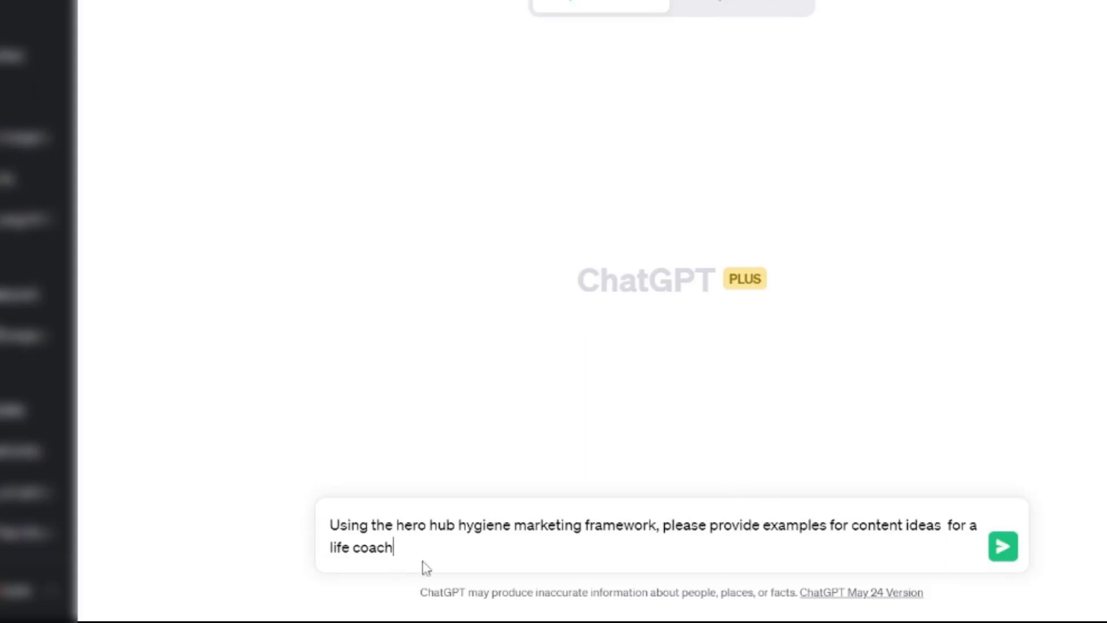
Step: Submit the prompt asking for life coach content ideas using the hero hub hygiene marketing framework and review the suggested ideas
drag(394, 547, 320, 556)
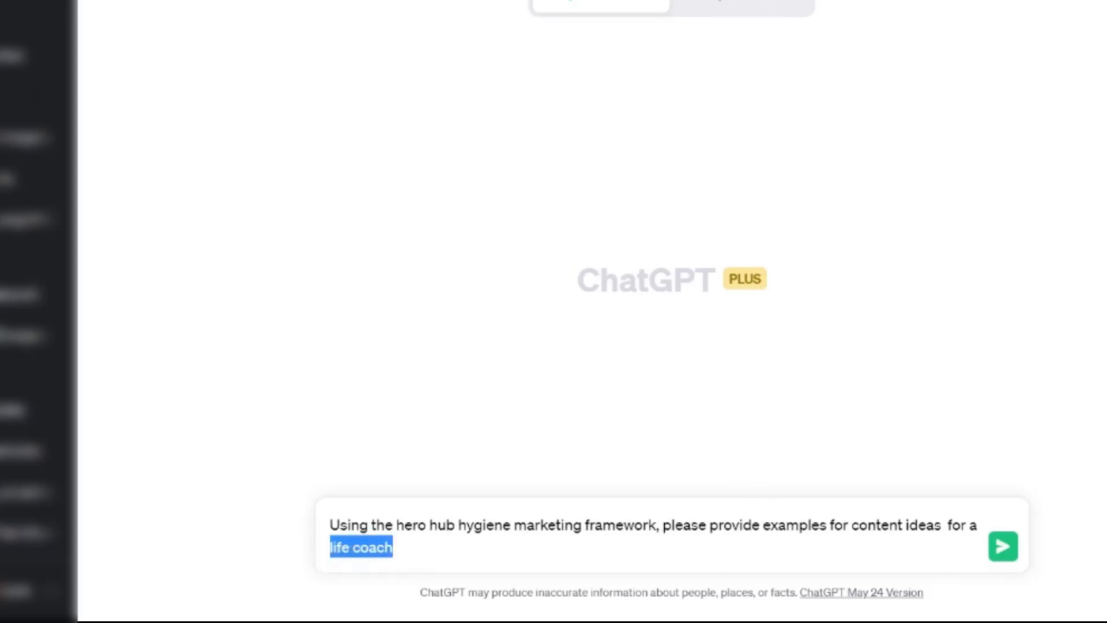
click(394, 548)
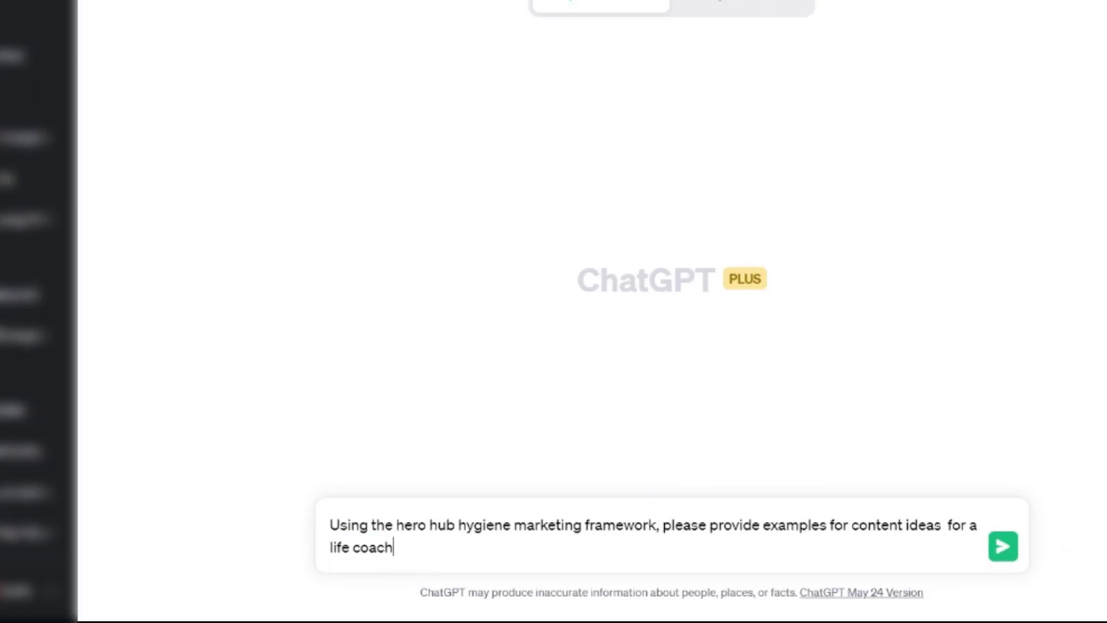
click(1003, 547)
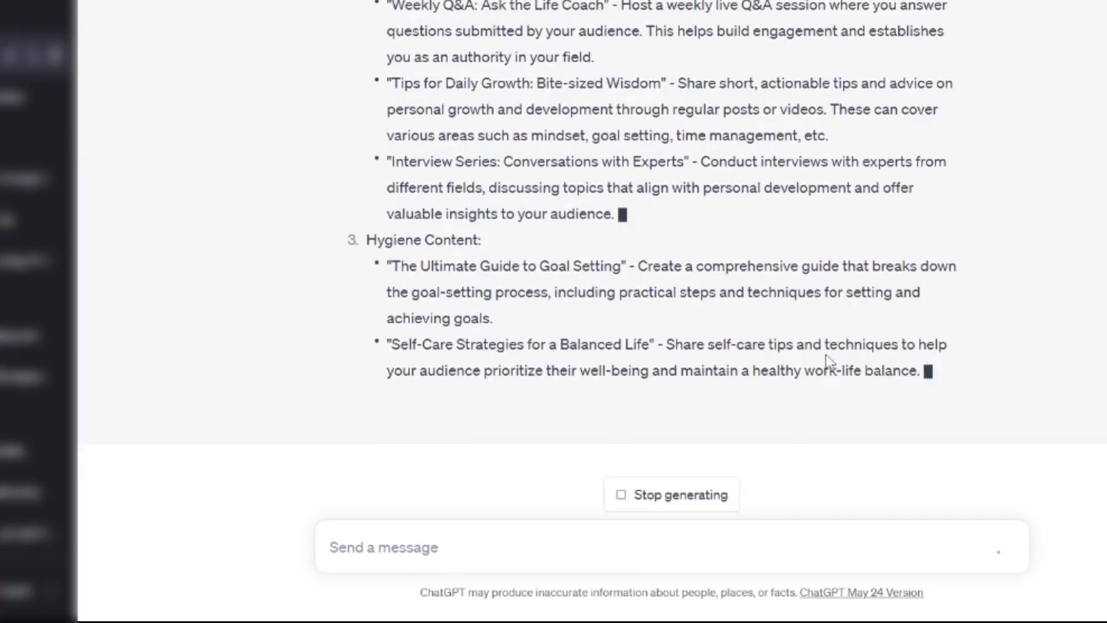
scroll(697, 176, up, 8)
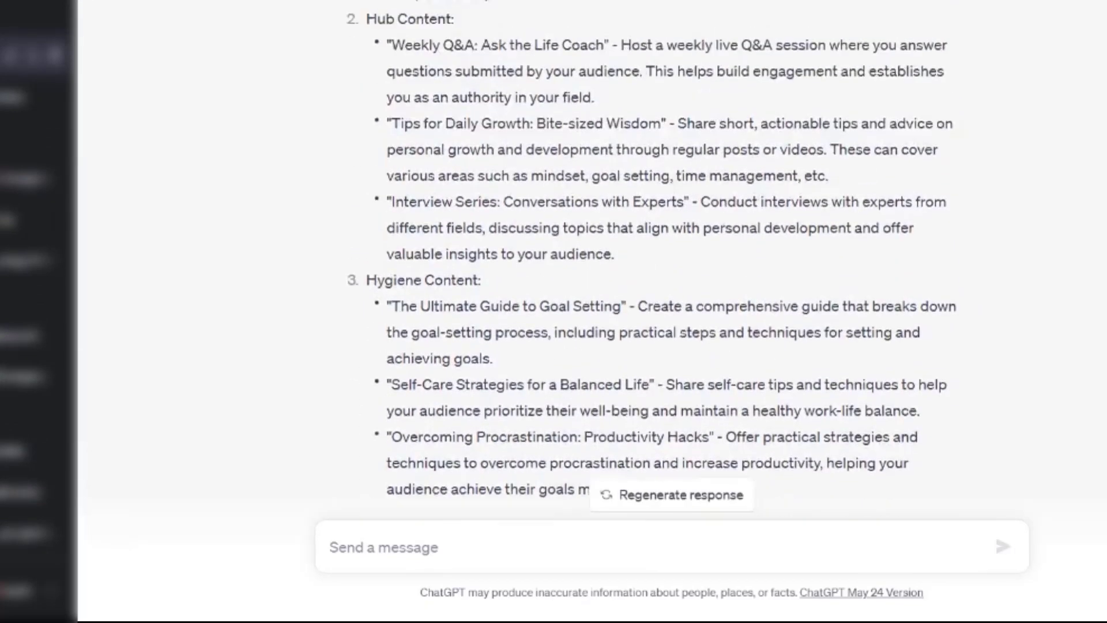
scroll(699, 205, down, 3)
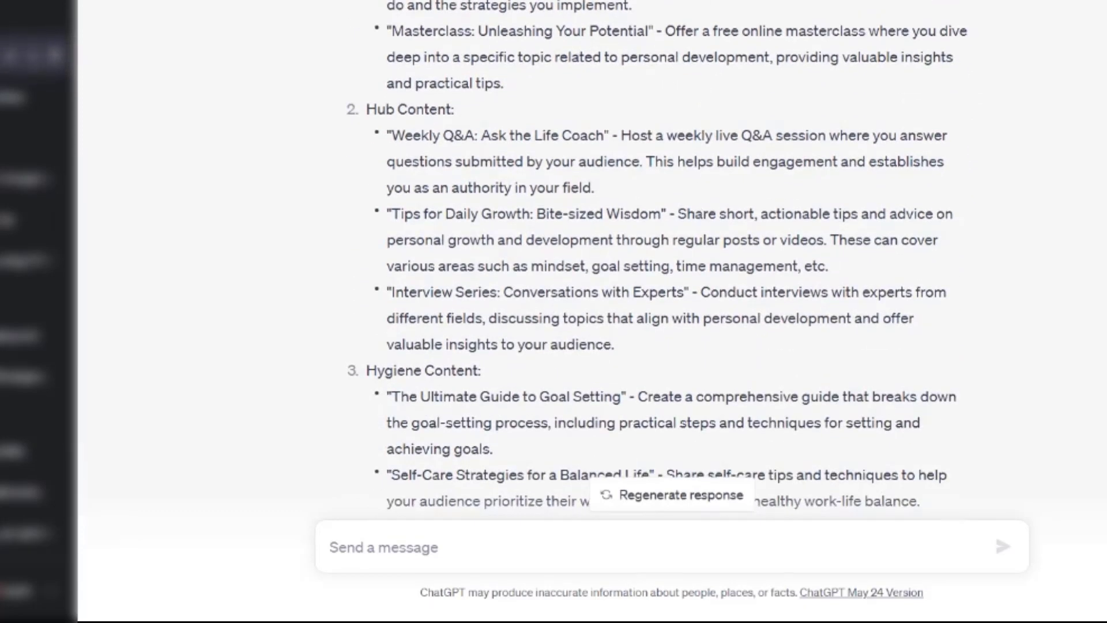
Step: Copy the Hub idea title "Tips for Daily Growth: Bite-sized Wisdom" into a new message after the words "please can you expand on this:"
drag(392, 221, 662, 226)
key(ctrl+c)
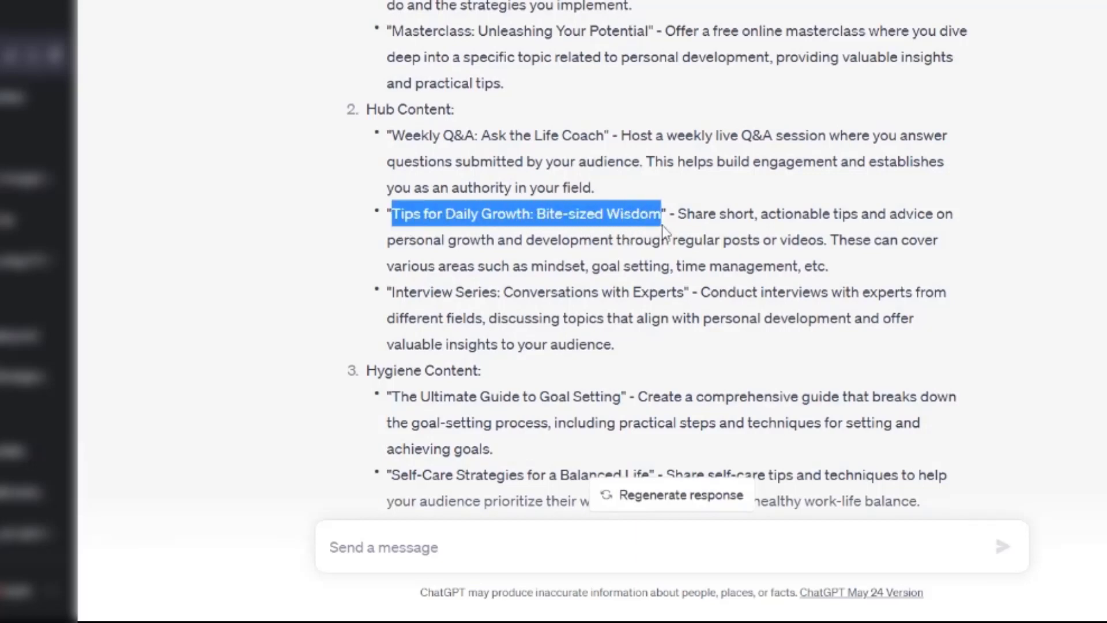
click(516, 562)
text(please can yo)
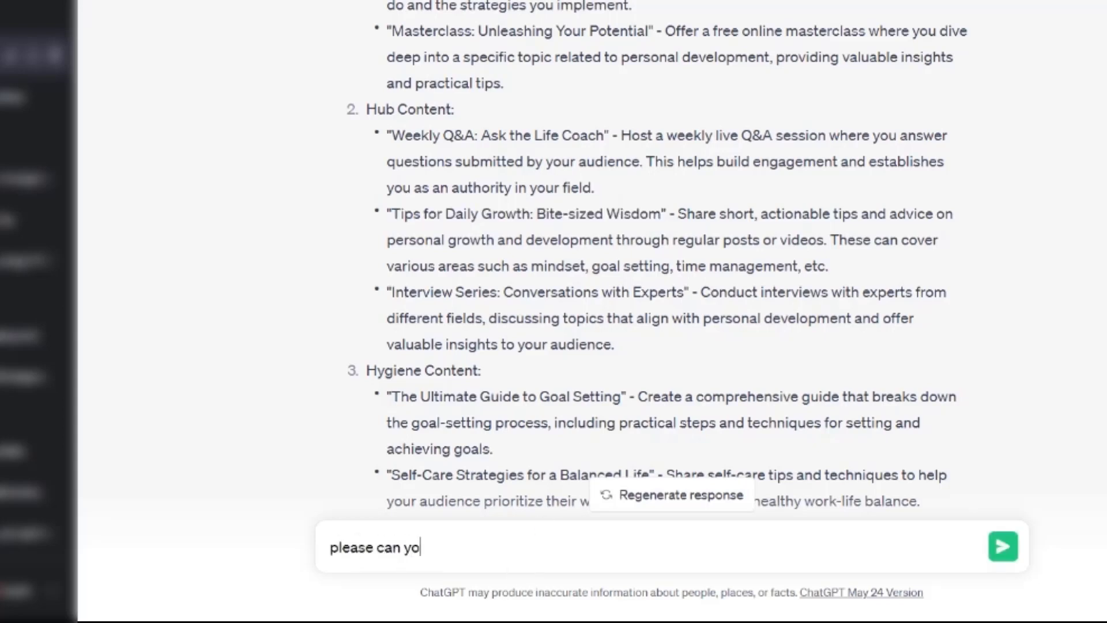
text(u expand on this:)
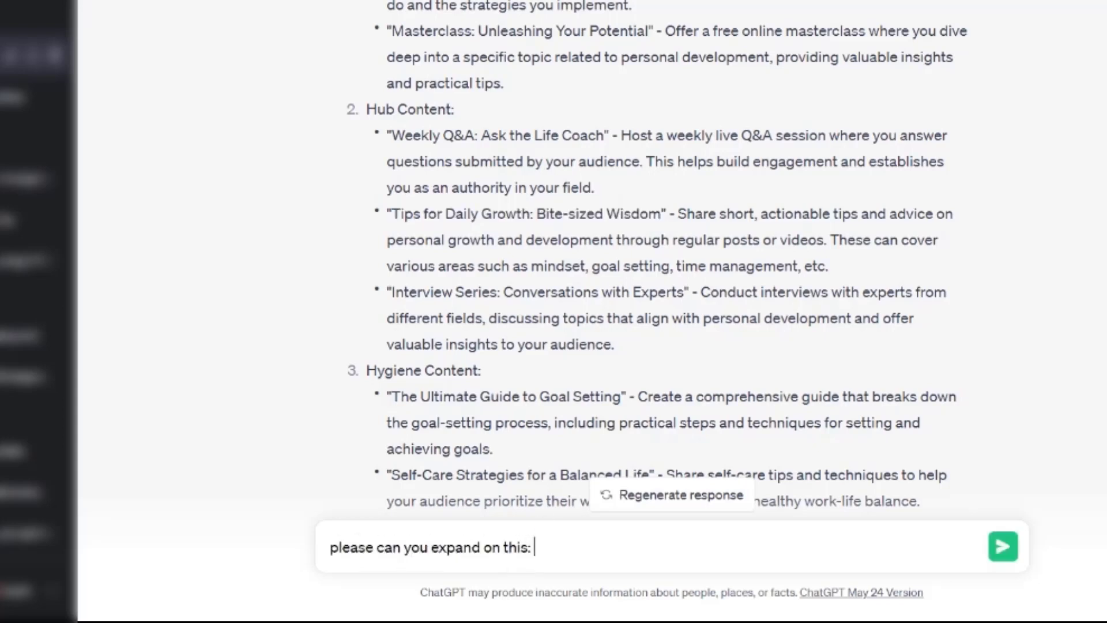
key(ctrl+v)
Step: Complete the message with "and give me a short list of 10 ideas" and send it
text(an dgiv)
key(BackSpace)
key(BackSpace)
key(BackSpace)
key(BackSpace)
key(BackSpace)
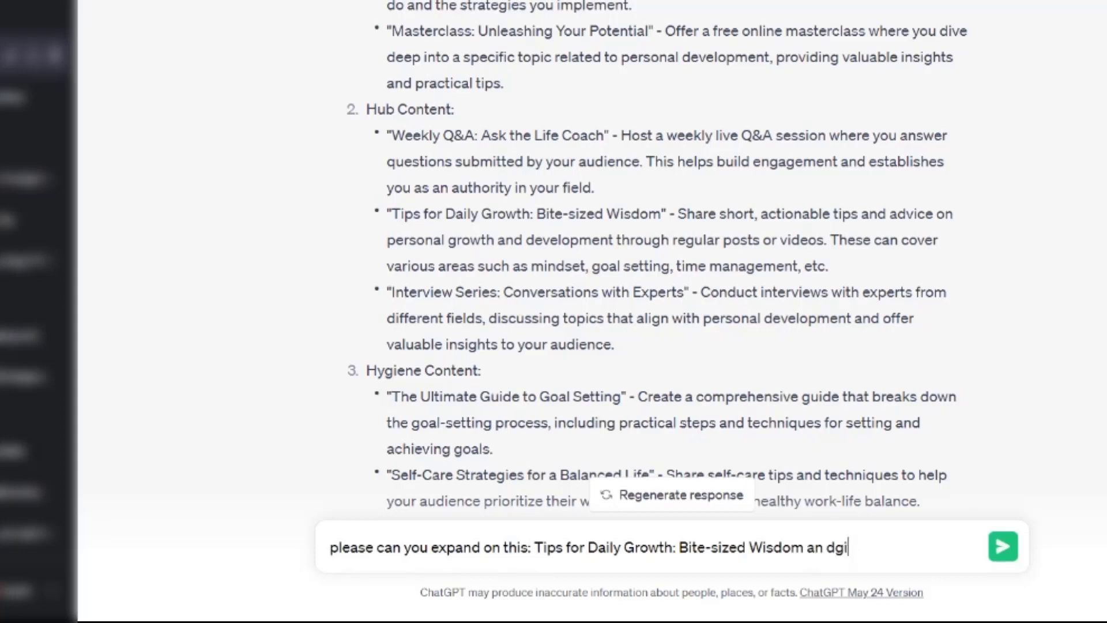
text(d give me a s)
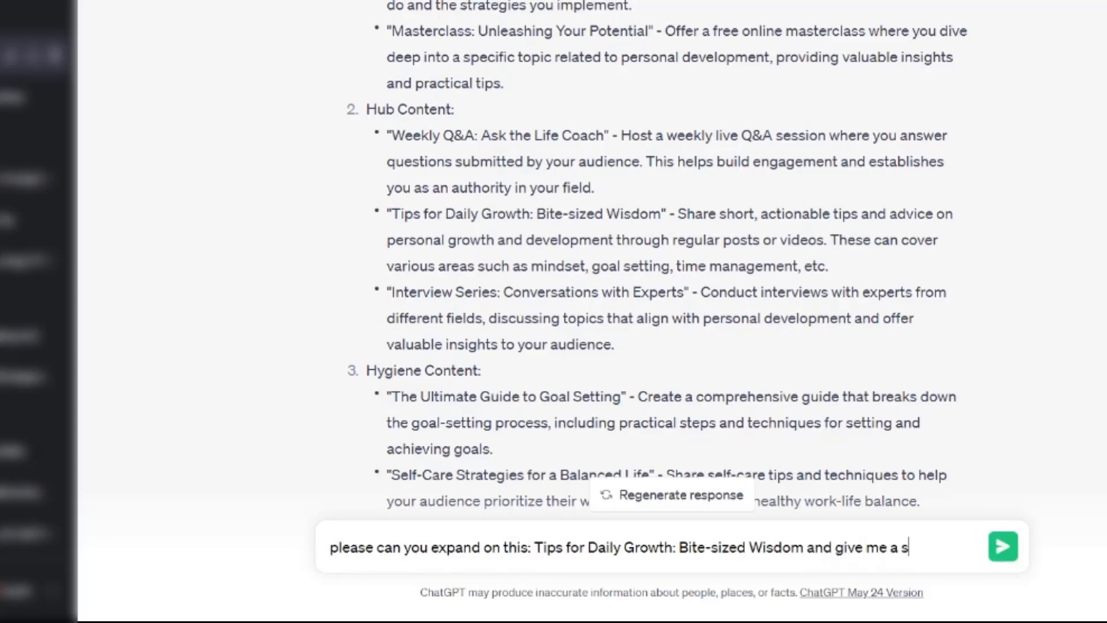
text(hort list of 10 )
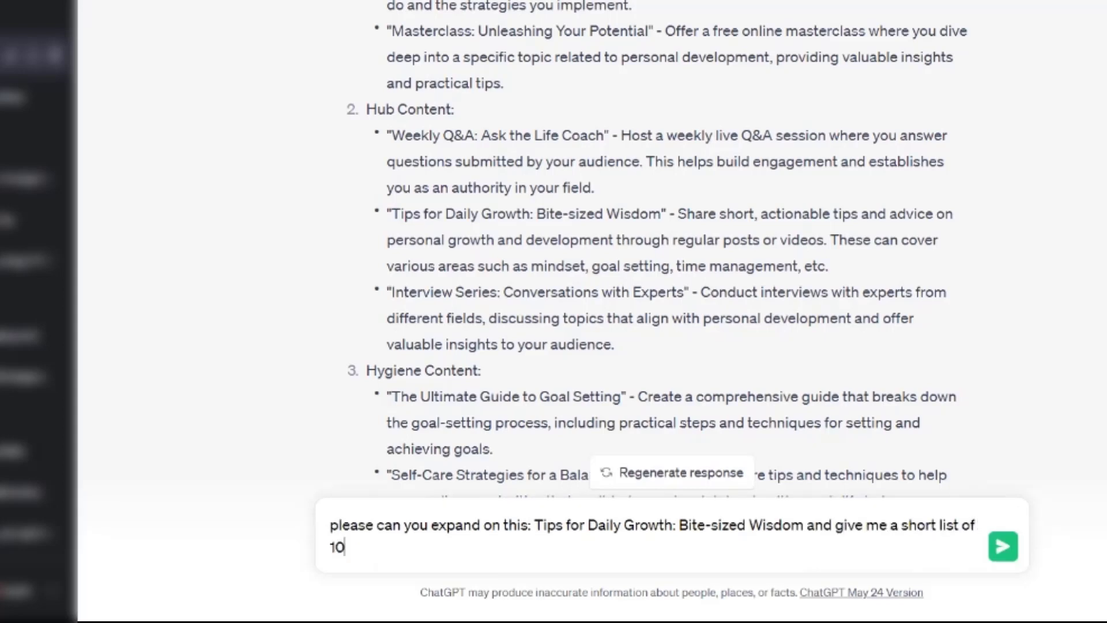
text(ideas)
key(Return)
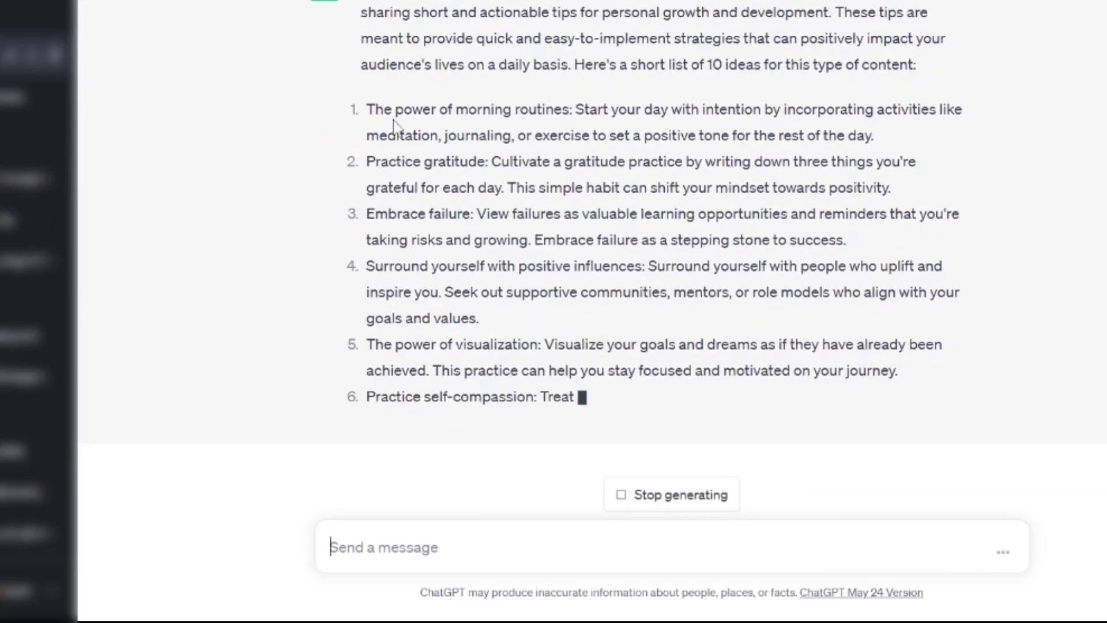
Step: Select the first four ideas in the generated list, from morning routines through positive influences
scroll(476, 181, up, 2)
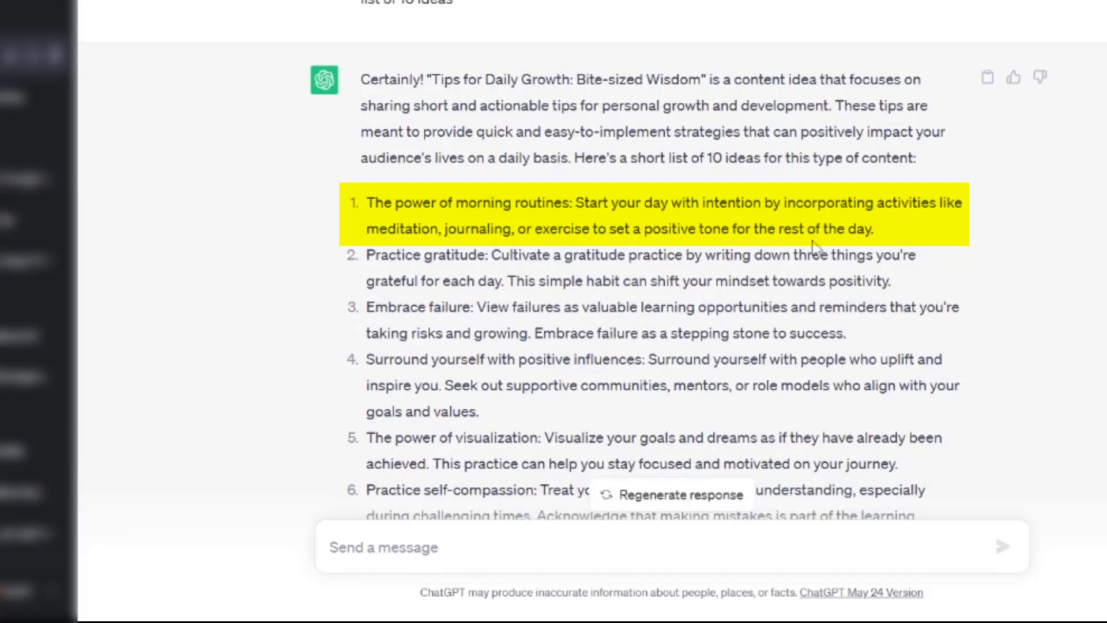
drag(367, 202, 774, 420)
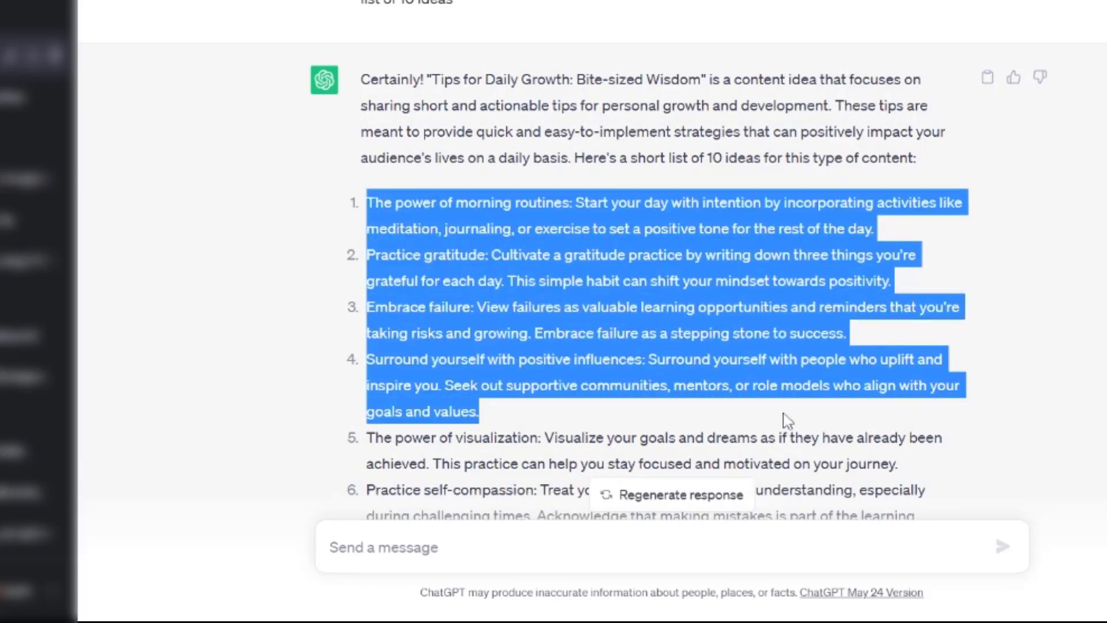